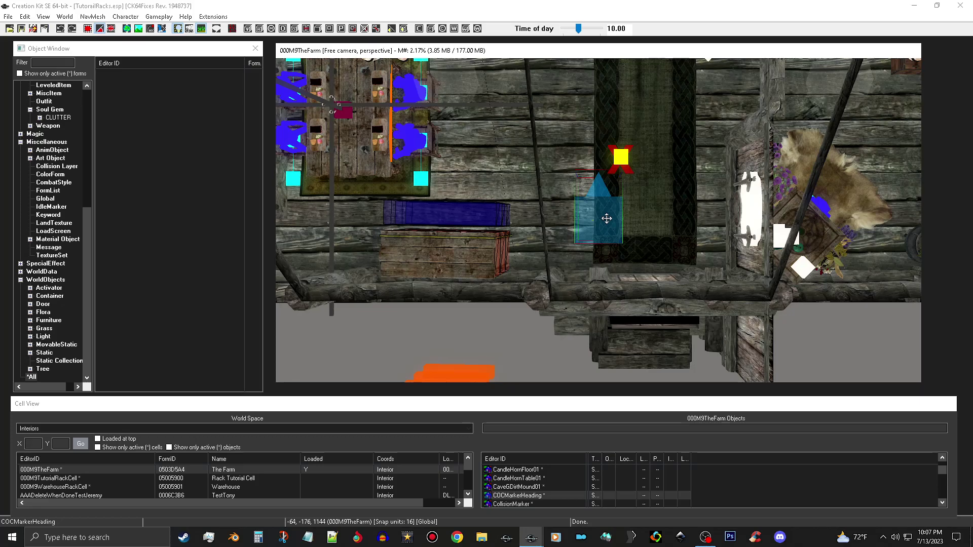
Examine the farm interior around the entrance door, rug and COC heading marker from several camera angles and distances
mouse_move(607, 218)
middle_mouse_down("shift")
mouse_move(606, 204)
mouse_move(605, 238)
middle_mouse_up("shift")
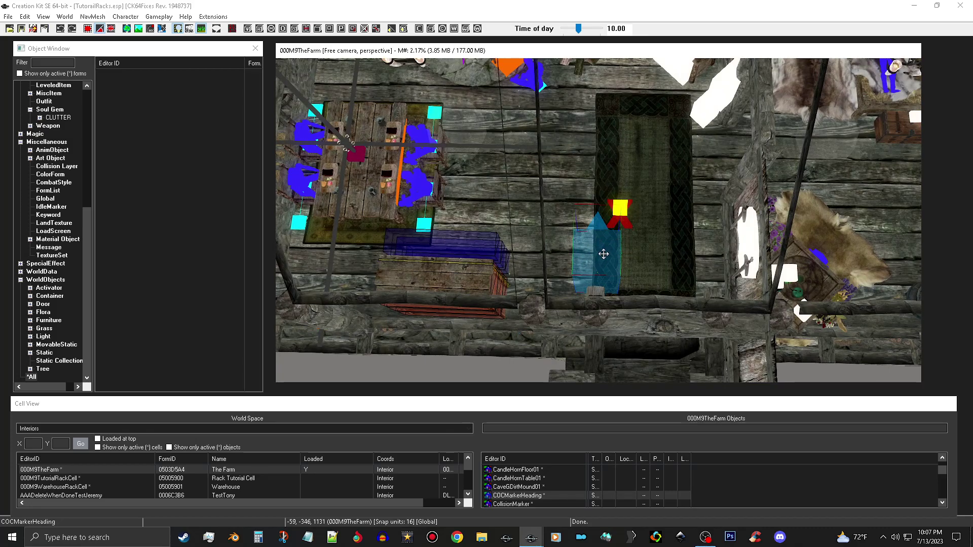
middle_click_drag(604, 252, 603, 263, "shift")
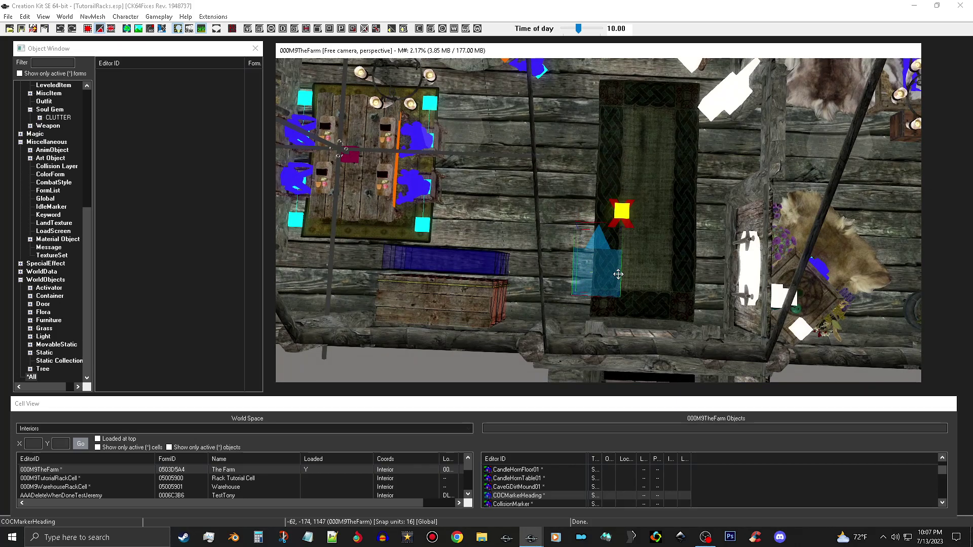
middle_click_drag(653, 233, 800, 227, "shift")
scroll(774, 247, "up", 3)
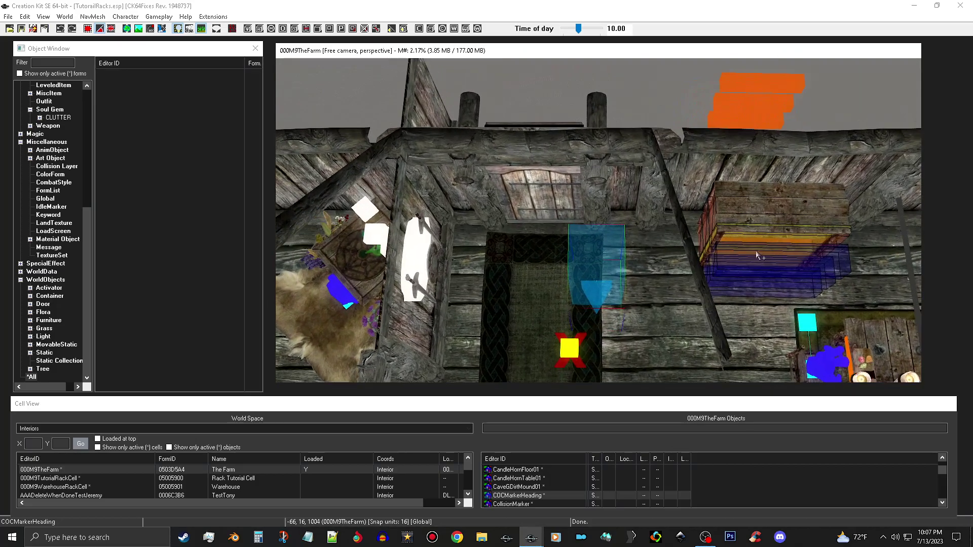
scroll(689, 273, "up", 5)
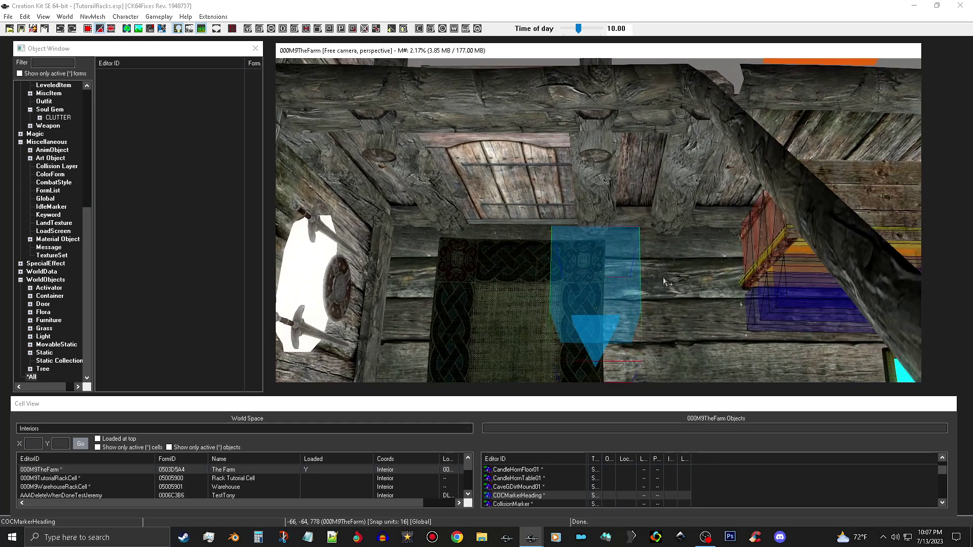
middle_click_drag(676, 268, 716, 257, "shift")
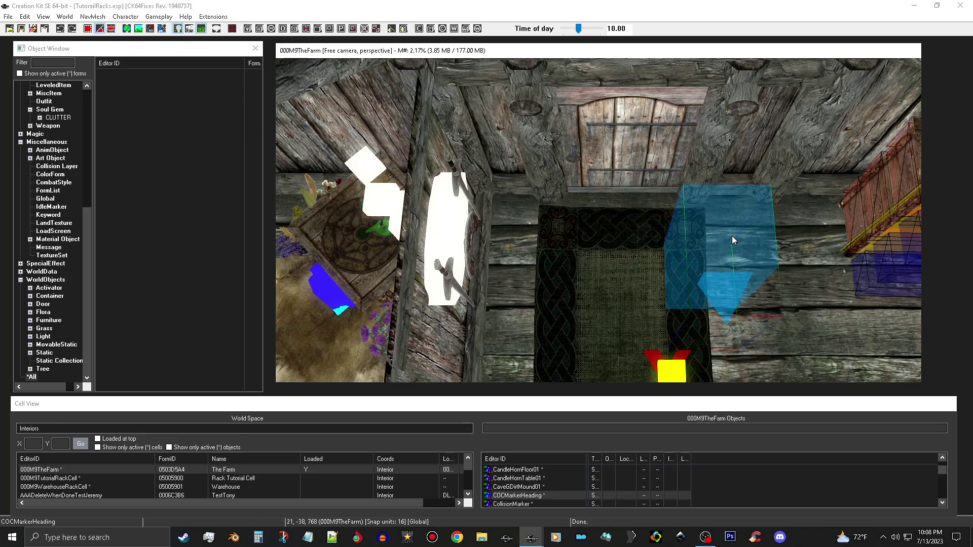
scroll(730, 237, "down", 6)
mouse_move(738, 238)
middle_mouse_down("shift")
mouse_move(617, 216)
mouse_move(604, 236)
mouse_move(619, 252)
mouse_move(637, 242)
mouse_move(736, 252)
middle_mouse_up("shift")
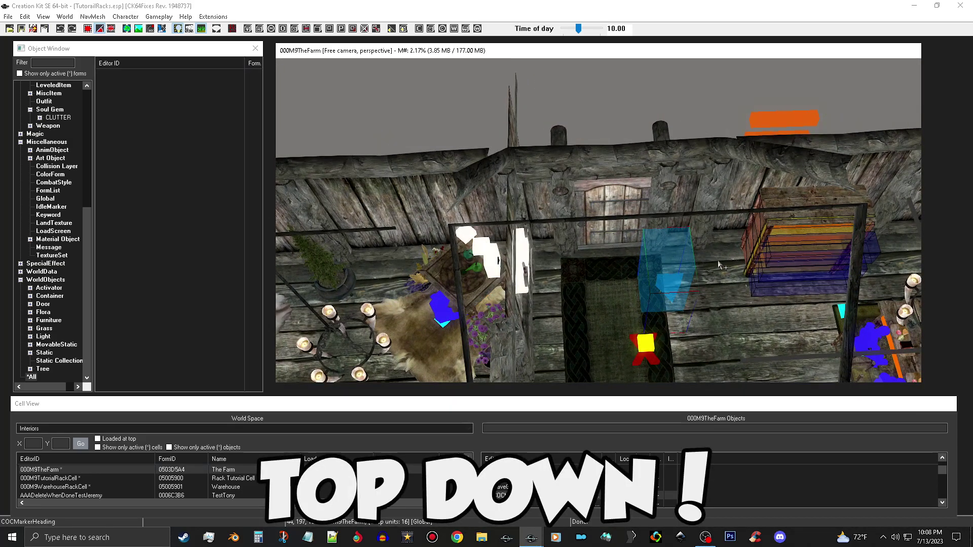
Switch to a top-down view and frame the entrance doorway and the floor around the rug
key("t")
scroll(619, 299, "down", 4)
middle_click_drag(645, 258, 571, 229, "shift")
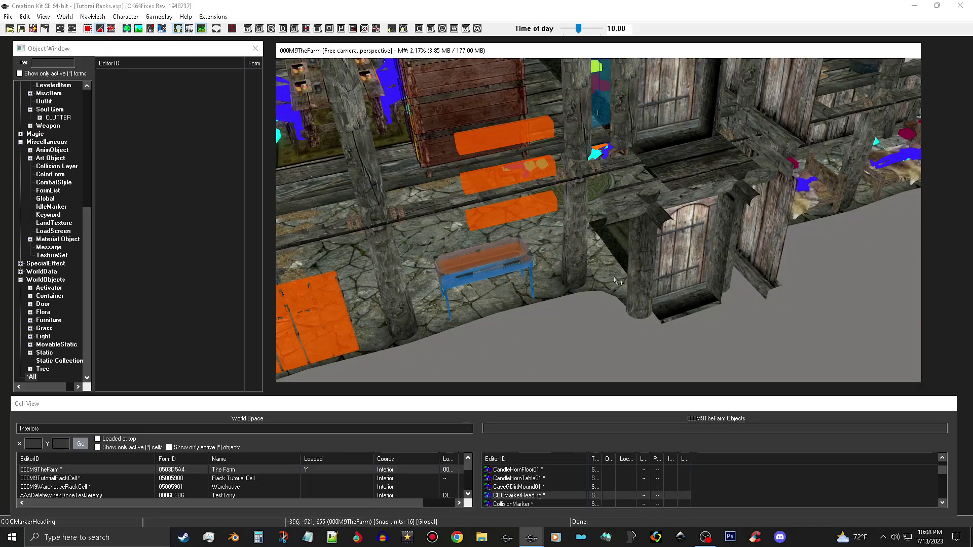
mouse_move(609, 136)
middle_mouse_down()
mouse_move(617, 253)
mouse_move(647, 281)
mouse_move(654, 259)
mouse_move(726, 261)
middle_mouse_up()
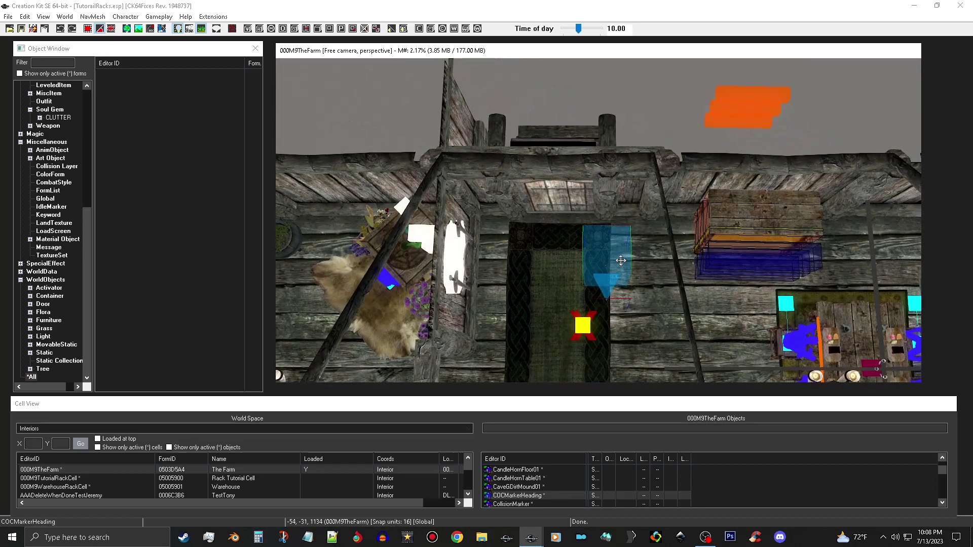
middle_click_drag(611, 269, 615, 262)
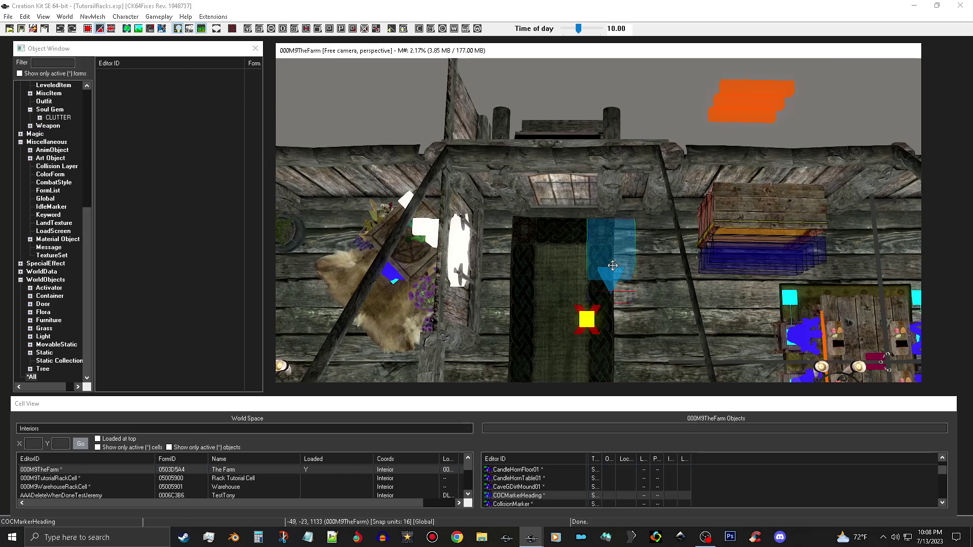
scroll(539, 265, "up", 4)
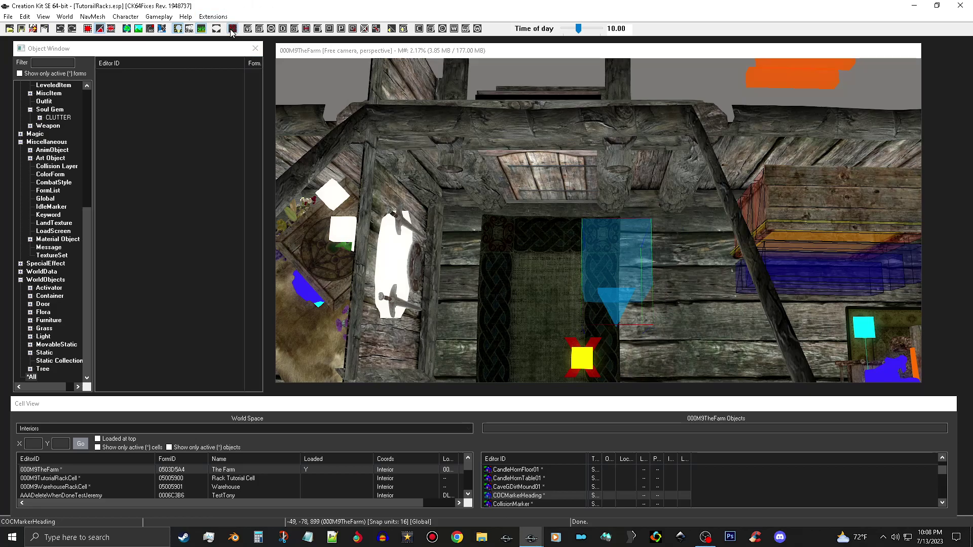
Enter navmesh editing mode for the 000M9TheFarm cell and try its visibility toggles, ending with the cell geometry shown
left_click(231, 28)
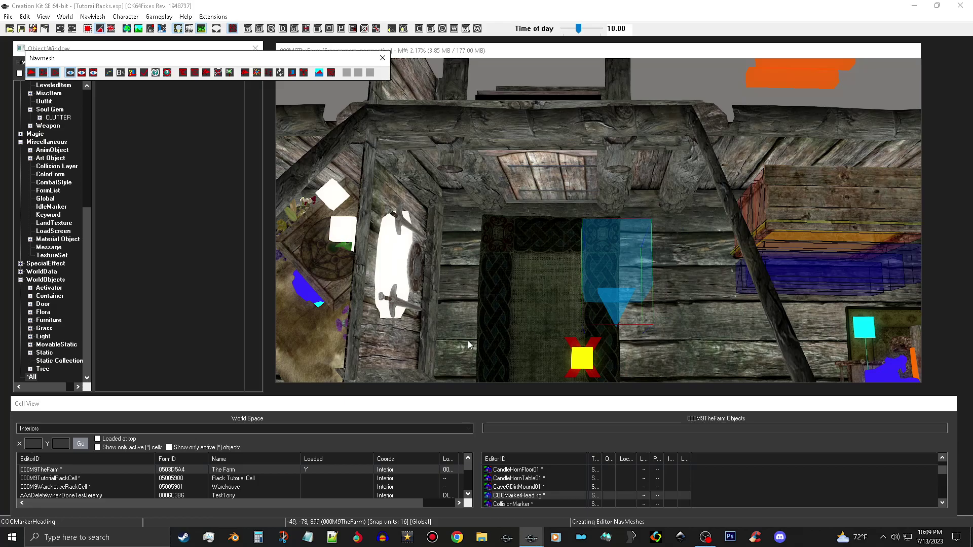
left_click(99, 74)
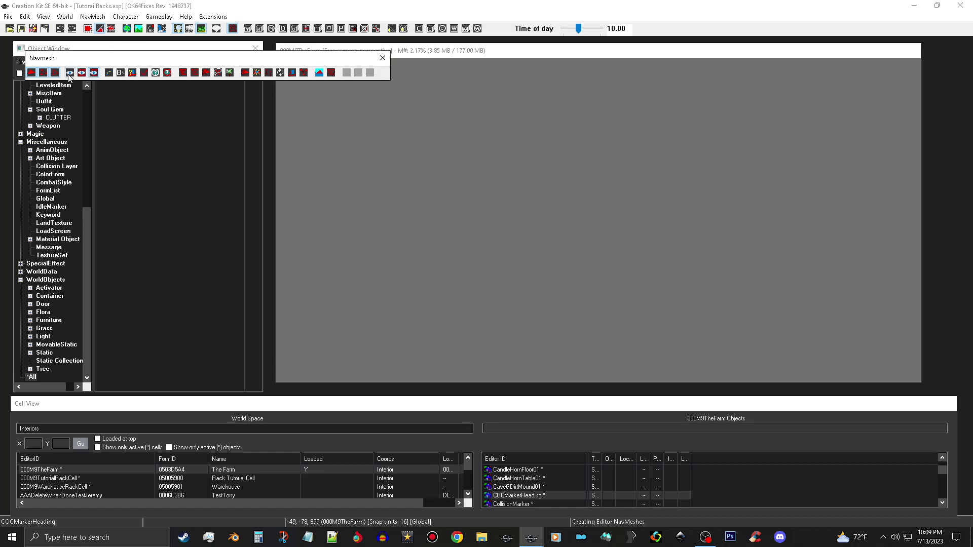
left_click(74, 73)
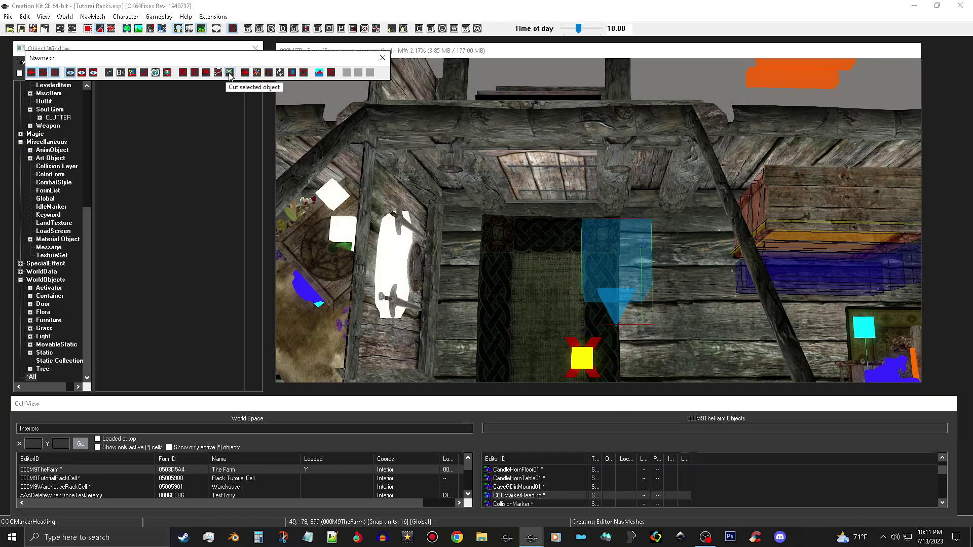
Inspect the floor area from the entrance rug to the cooking hearth to judge where the navmesh has to run
left_click(601, 50)
scroll(613, 111, "down", 5)
middle_click_drag(622, 254, 598, 177)
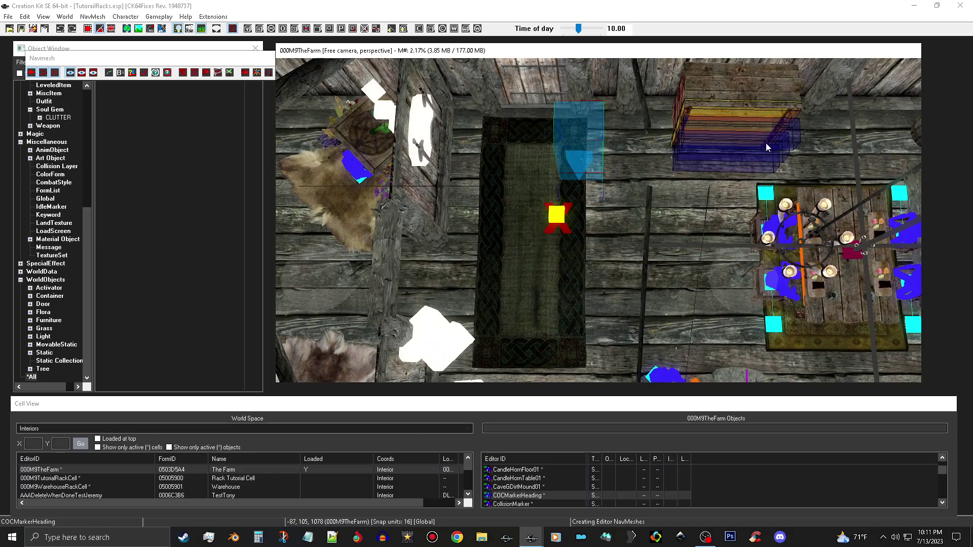
middle_click_drag(582, 278, 597, 220)
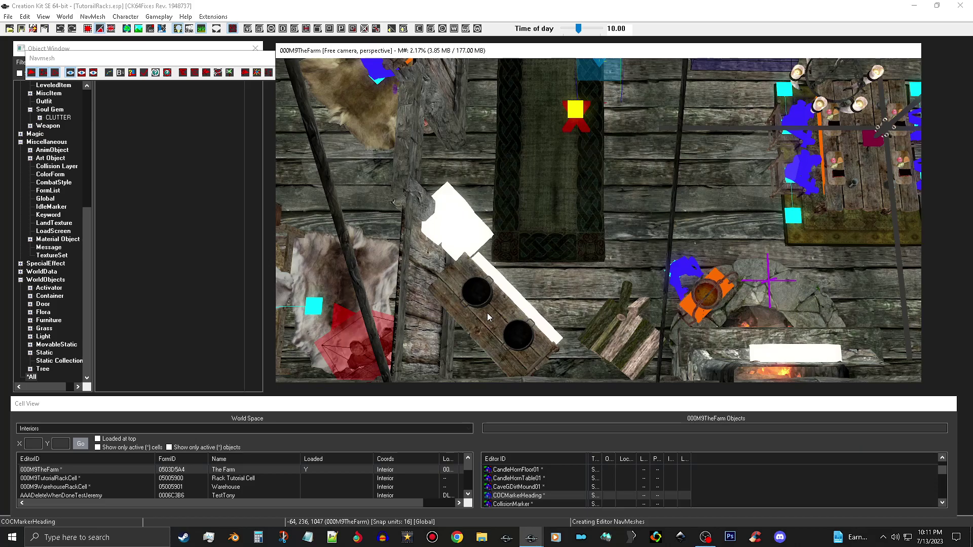
middle_click_drag(540, 131, 546, 168)
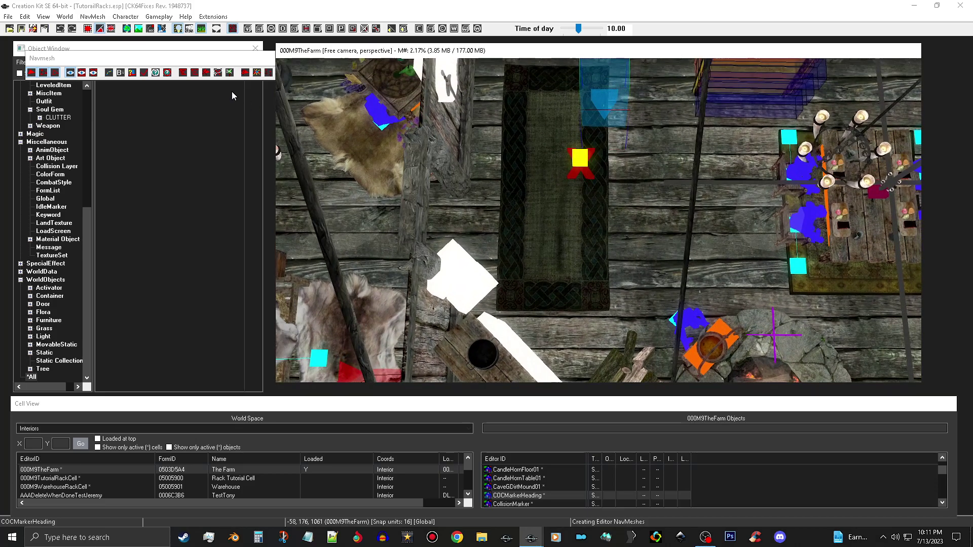
left_click(250, 64)
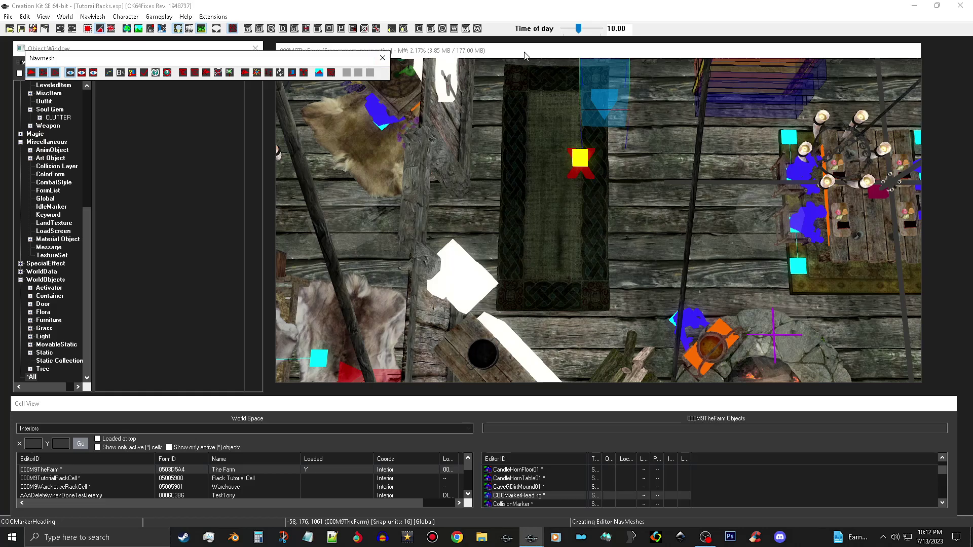
Place two navmesh vertices along the door wall, one in the inside corner and one next to the wooden crate-like furniture
middle_click_drag(542, 161, 565, 229)
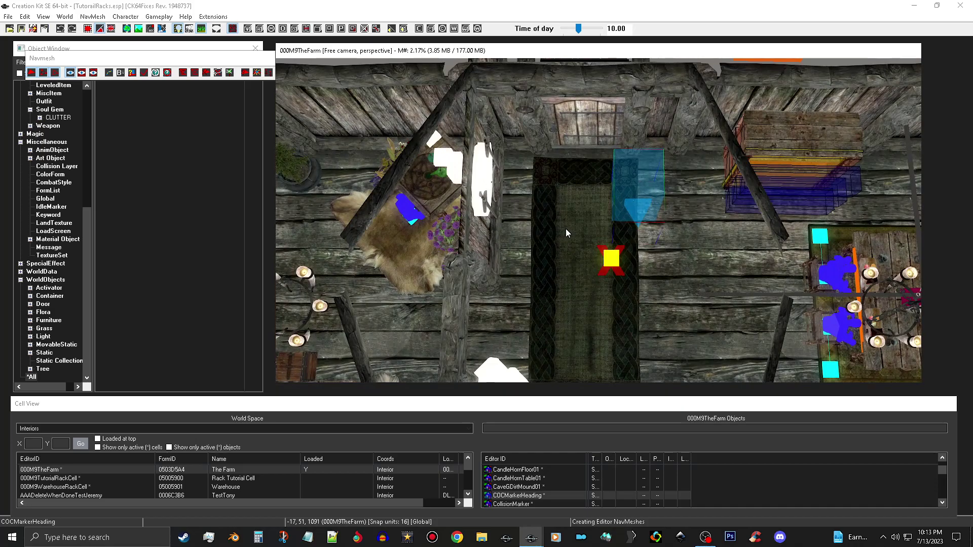
scroll(566, 229, "up", 2)
scroll(567, 236, "up", 2)
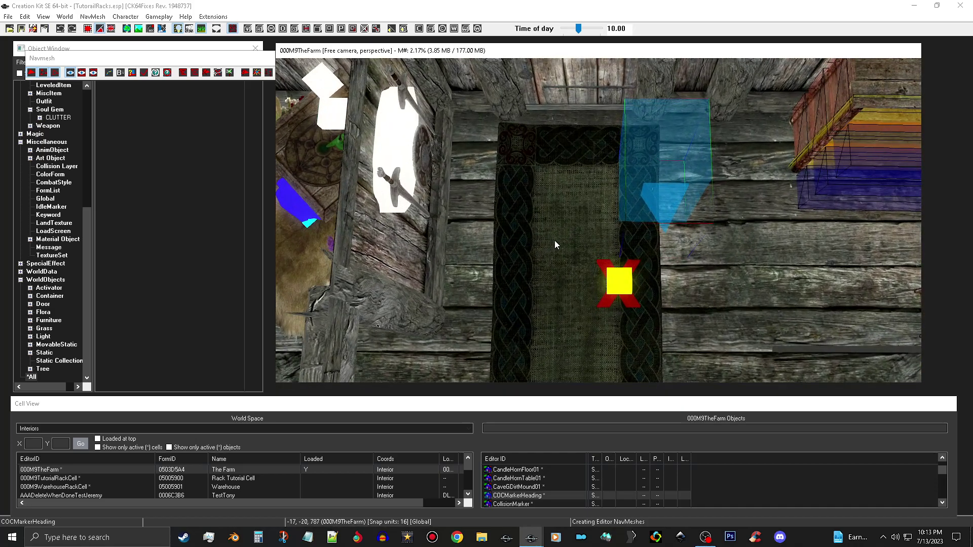
right_click(460, 124, "ctrl")
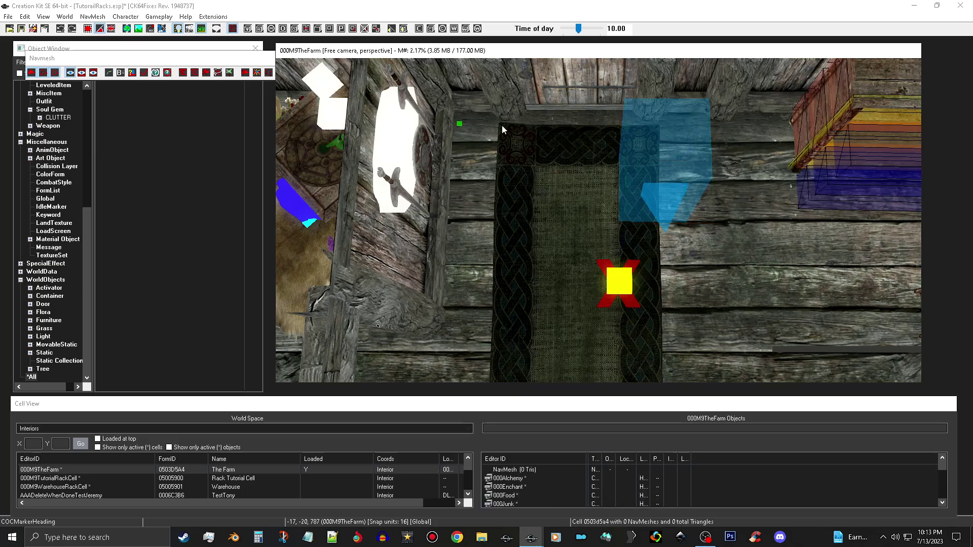
middle_click_drag(552, 131, 558, 139, "shift")
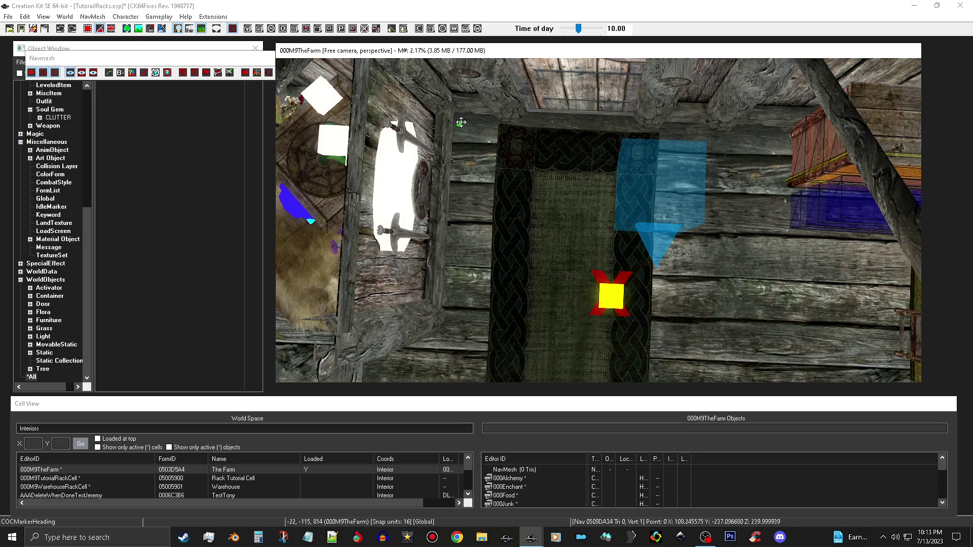
right_click(782, 137, "ctrl")
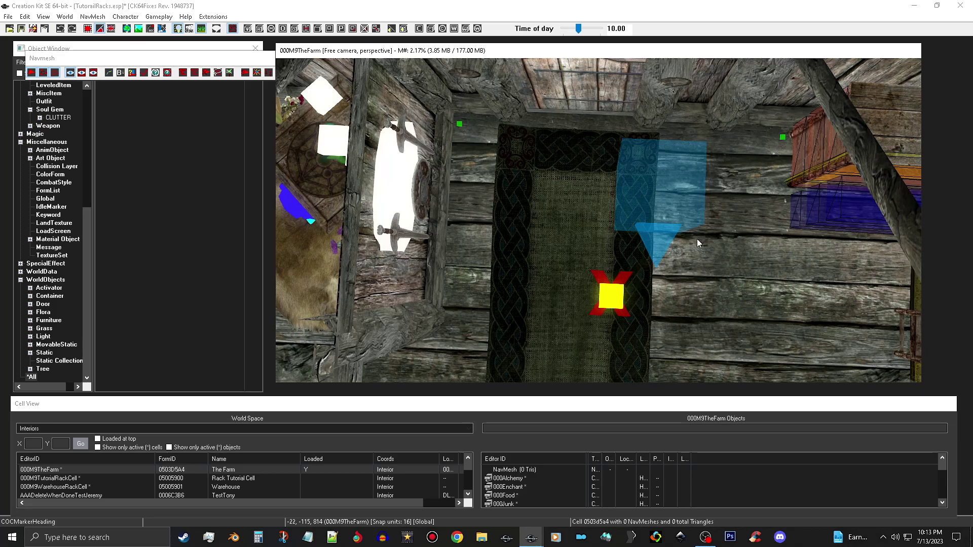
Place a third navmesh vertex on the floor by the side-wall post and join the three vertices into a triangle
middle_click_drag(445, 340, 463, 283)
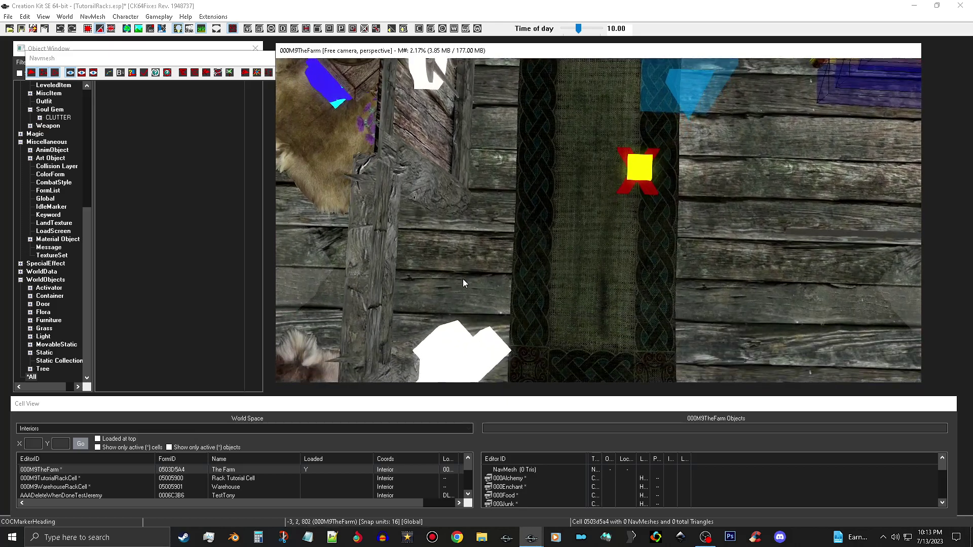
right_click(472, 228, "ctrl")
middle_click_drag(543, 64, 532, 175)
middle_click_drag(631, 191, 607, 159)
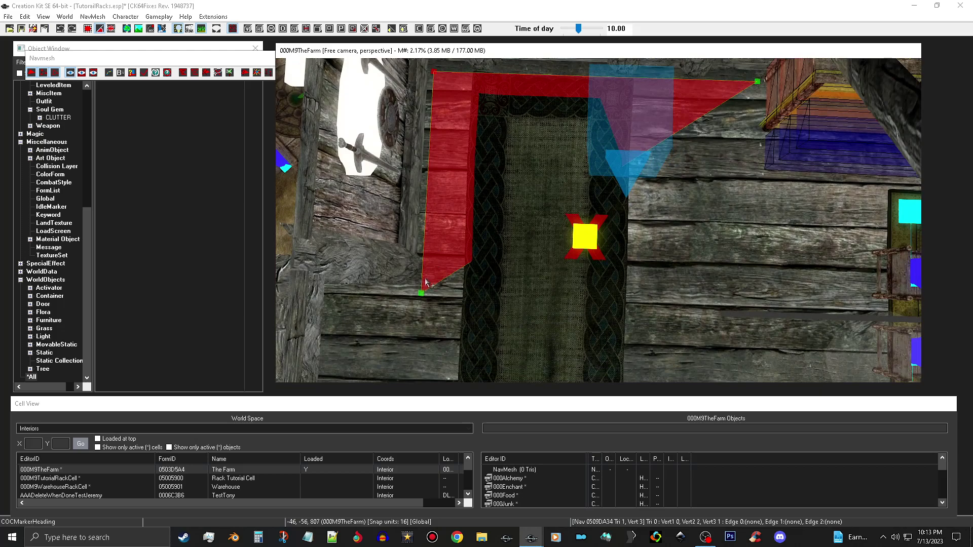
Extend the navmesh with a second triangle by adding a vertex at the front corner of the wooden furniture
left_click(452, 291)
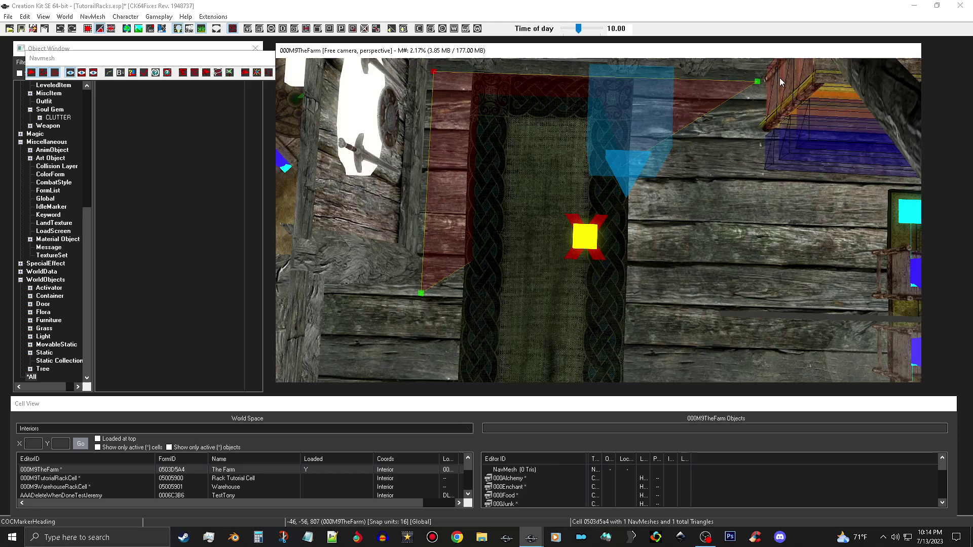
left_click(761, 135)
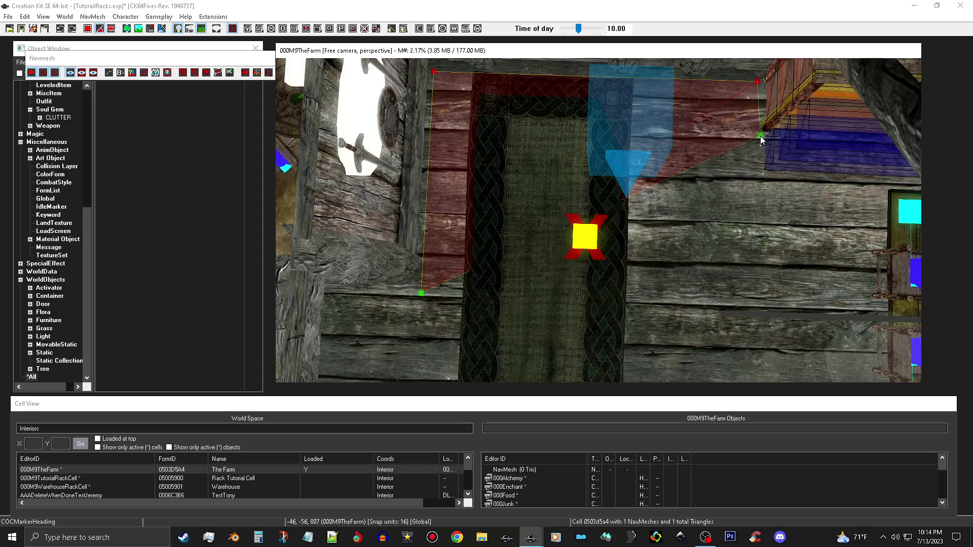
middle_click_drag(425, 323, 428, 296)
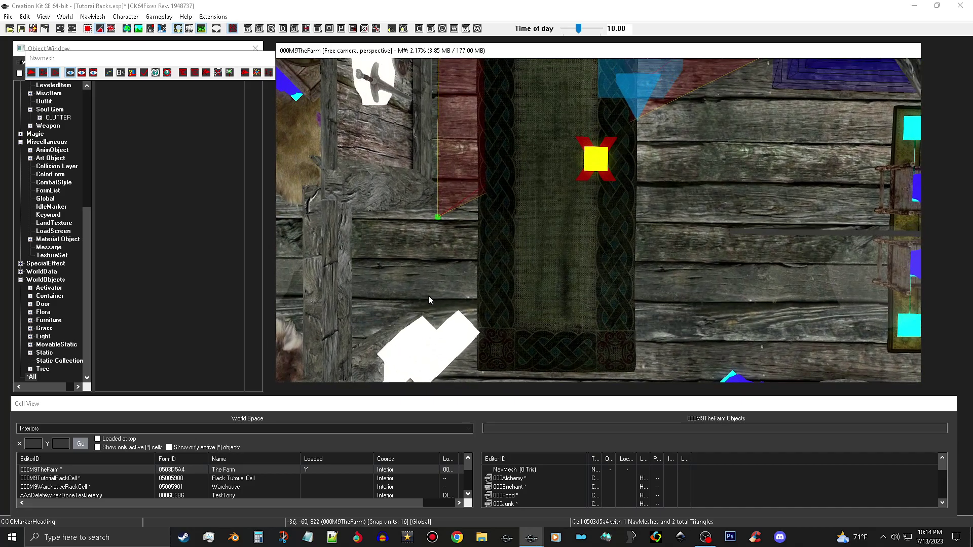
Leave navmesh mode, hide the markers in the render view, and re-enter navmesh editing mode
left_click(264, 60)
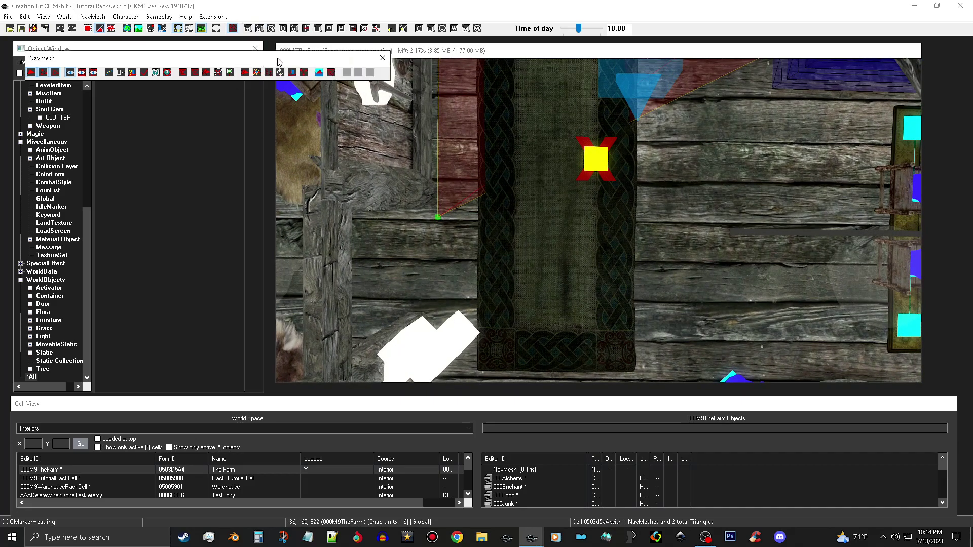
left_click(383, 58)
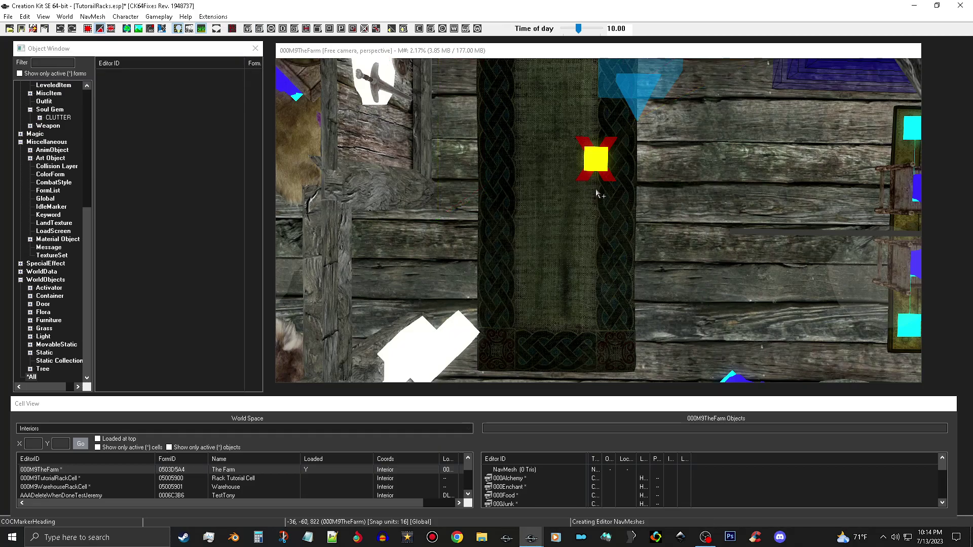
left_click(693, 52)
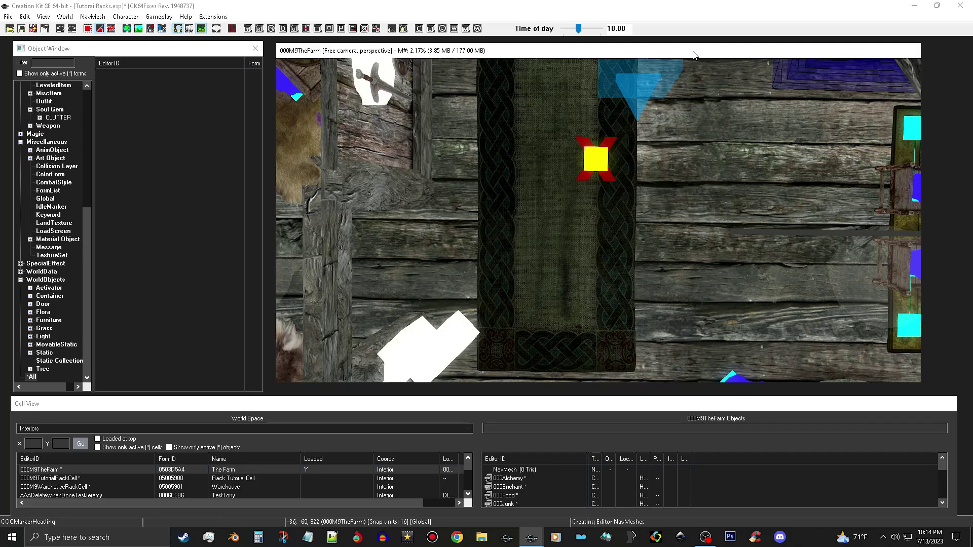
key("m")
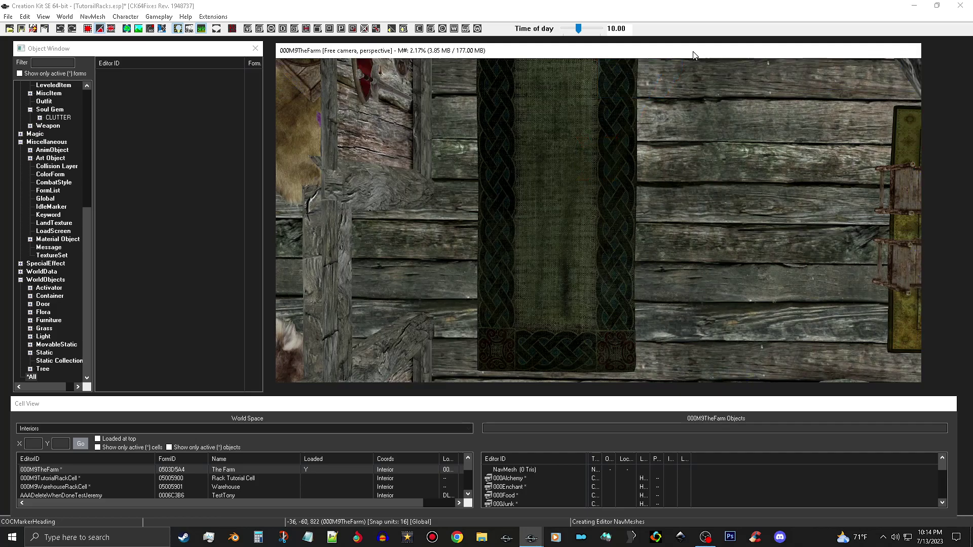
left_click(233, 29)
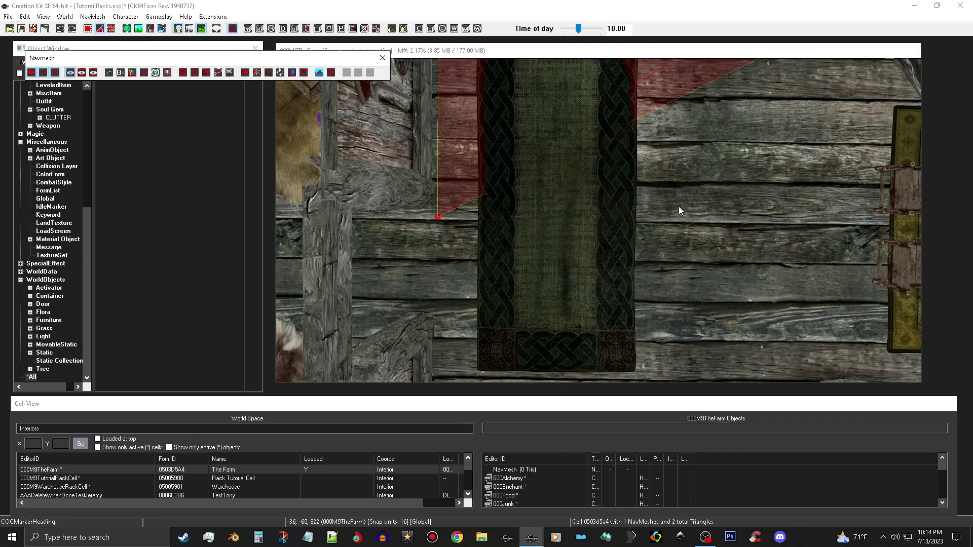
Extend the navmesh across the runner rug with two triangles, adding one vertex farther along the side wall and one beside the nearest dining chair
middle_click_drag(690, 149, 686, 174)
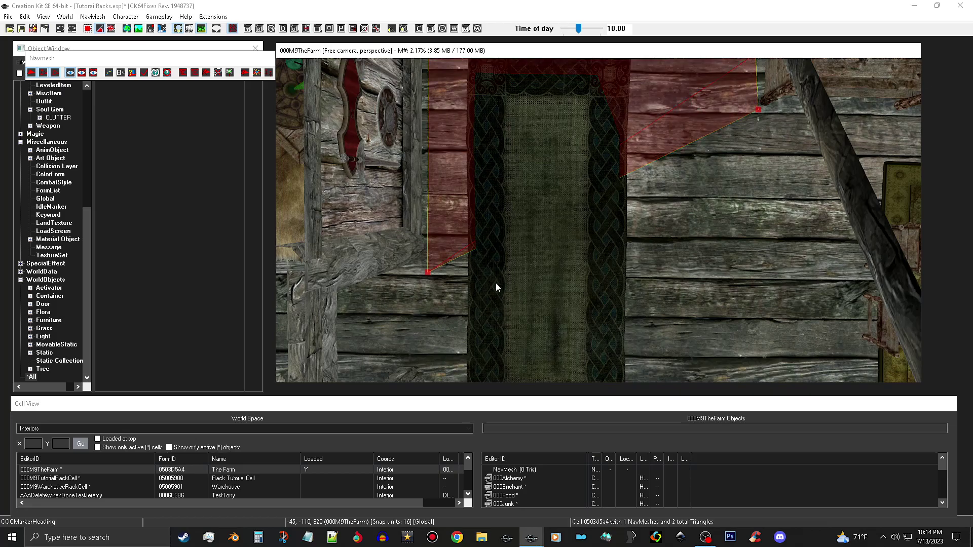
left_click(427, 273)
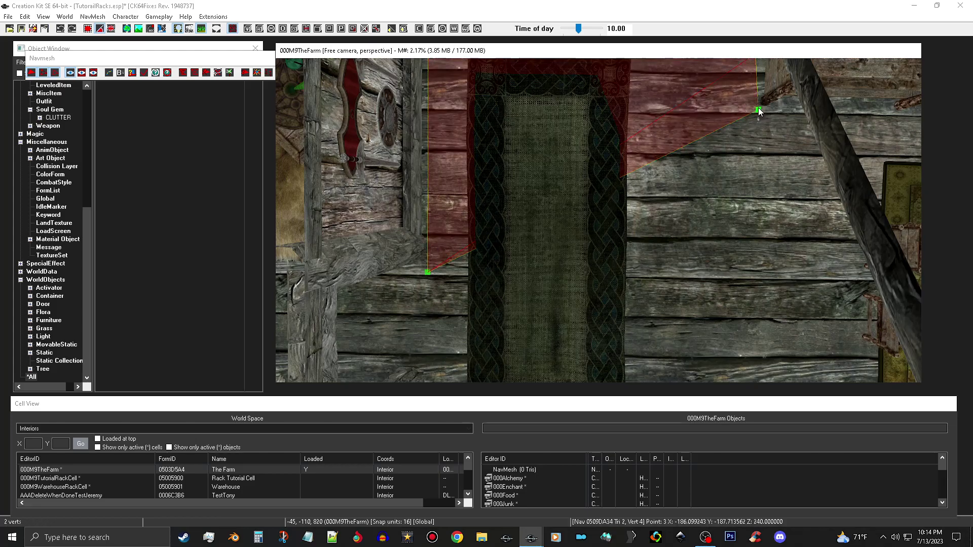
middle_click_drag(709, 247, 704, 182)
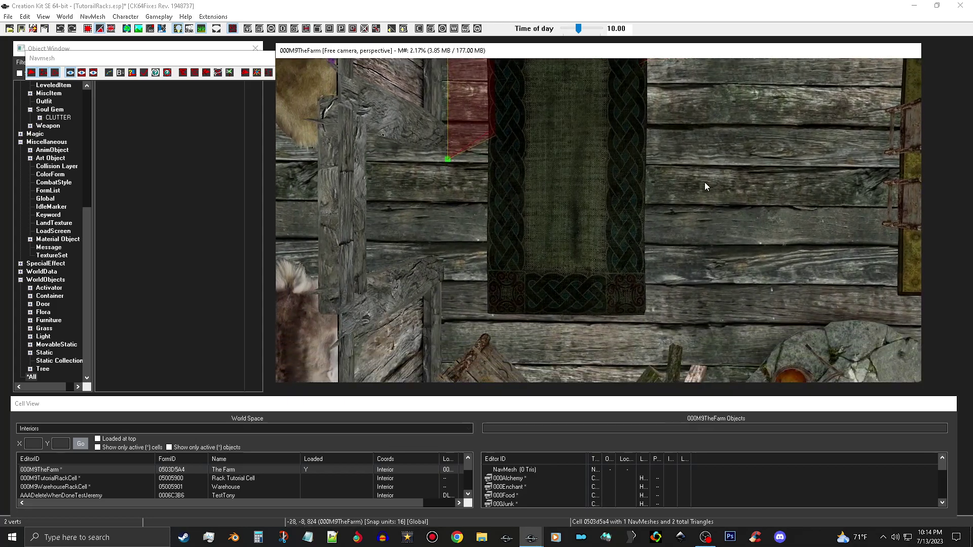
right_click(440, 250, "ctrl")
middle_click_drag(728, 147, 635, 198)
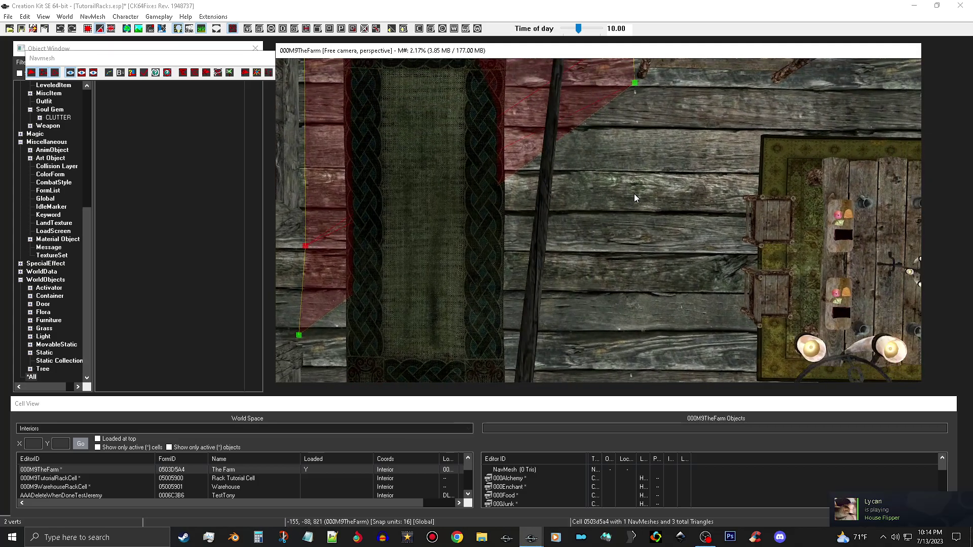
right_click(736, 190, "ctrl")
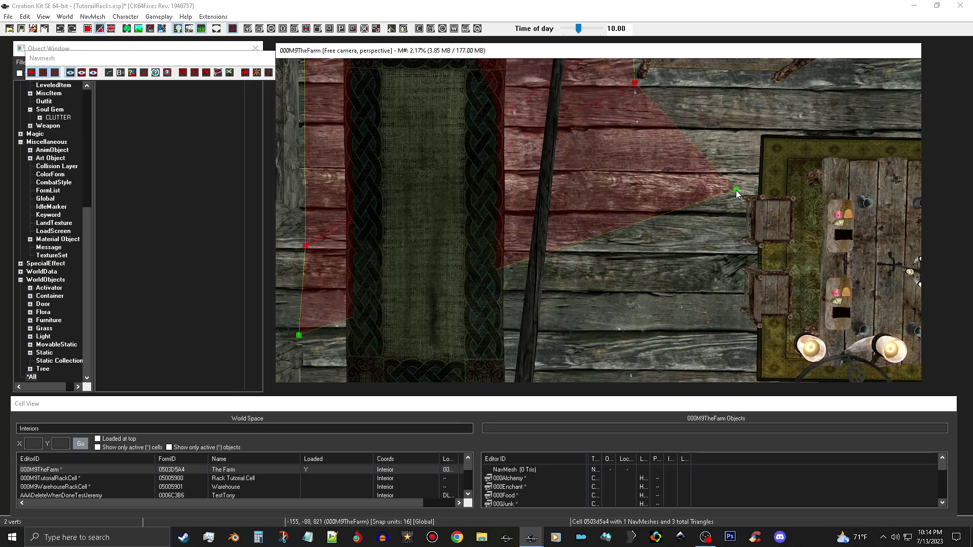
Add two more triangles with vertices at the wooden furniture's other front leg and the dining table's near corner, keeping clear of the chair
left_click(638, 183)
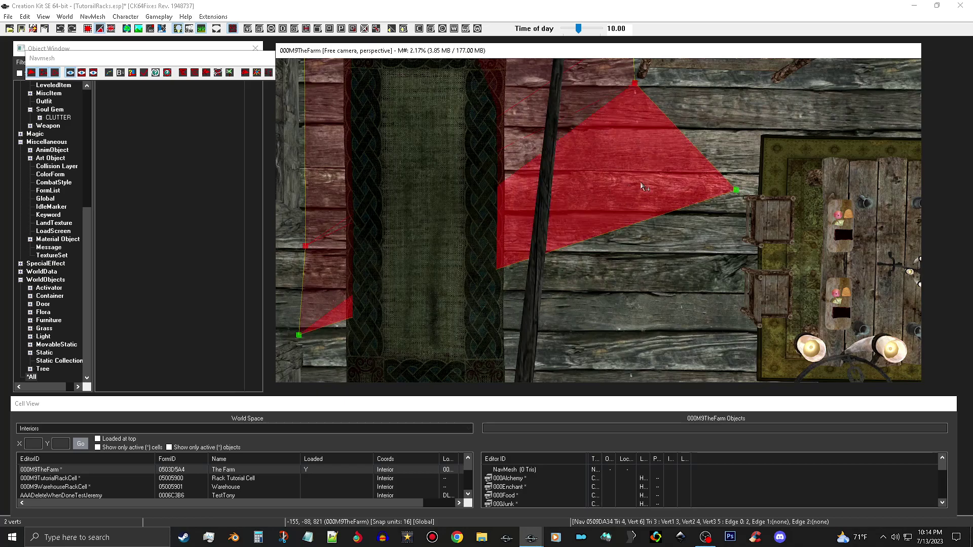
middle_click_drag(650, 164, 664, 115)
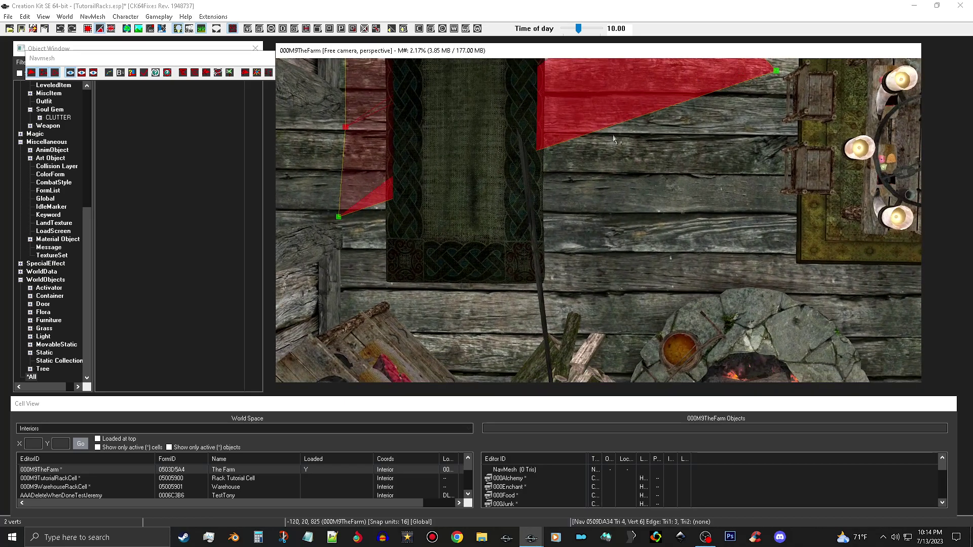
middle_click_drag(652, 195, 576, 305)
left_click(512, 197)
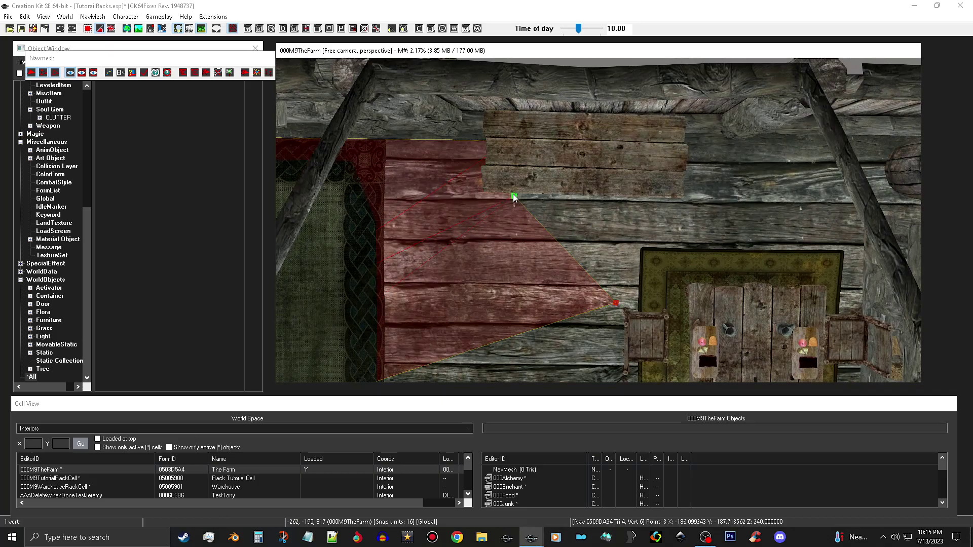
left_click(615, 303)
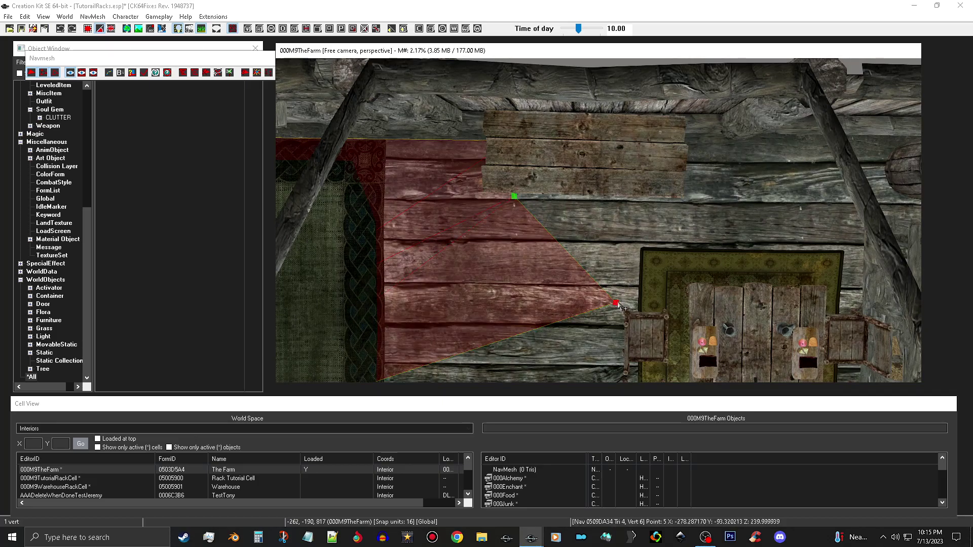
left_click(616, 303, "ctrl")
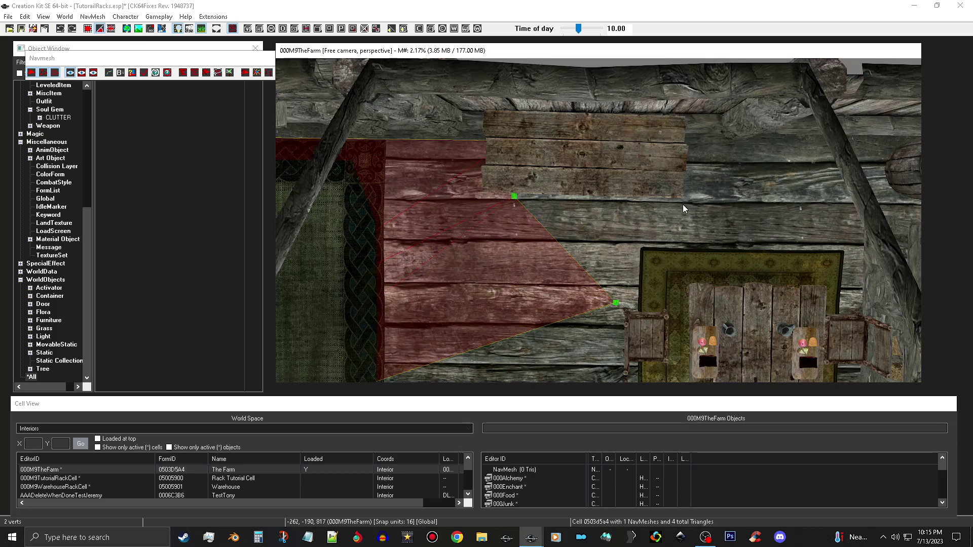
middle_click_drag(683, 202, 685, 197, "shift")
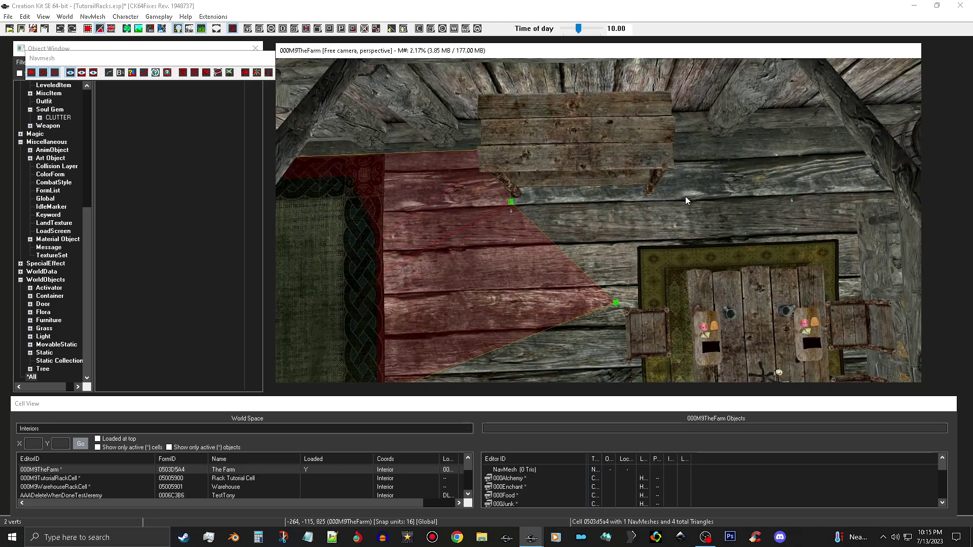
right_click(658, 199)
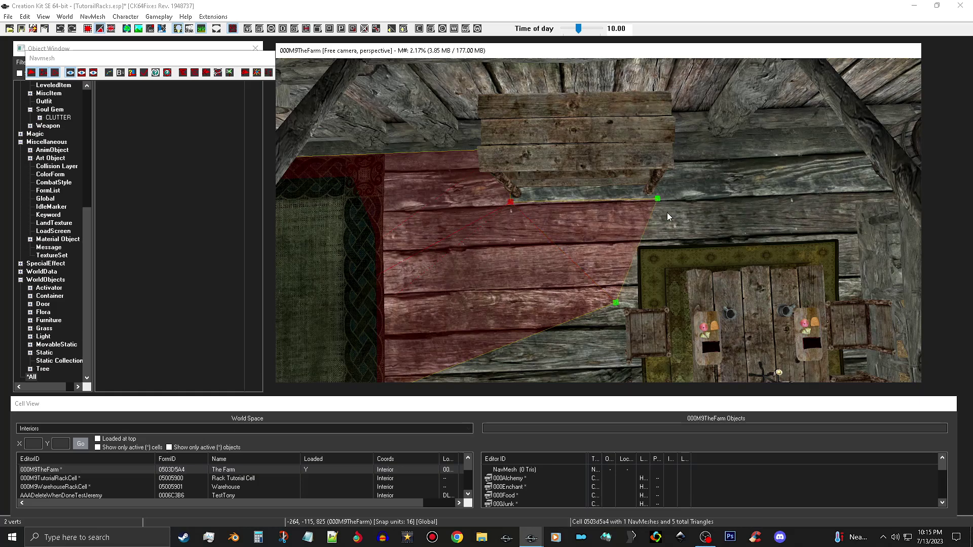
middle_click_drag(688, 265, 688, 273, "shift")
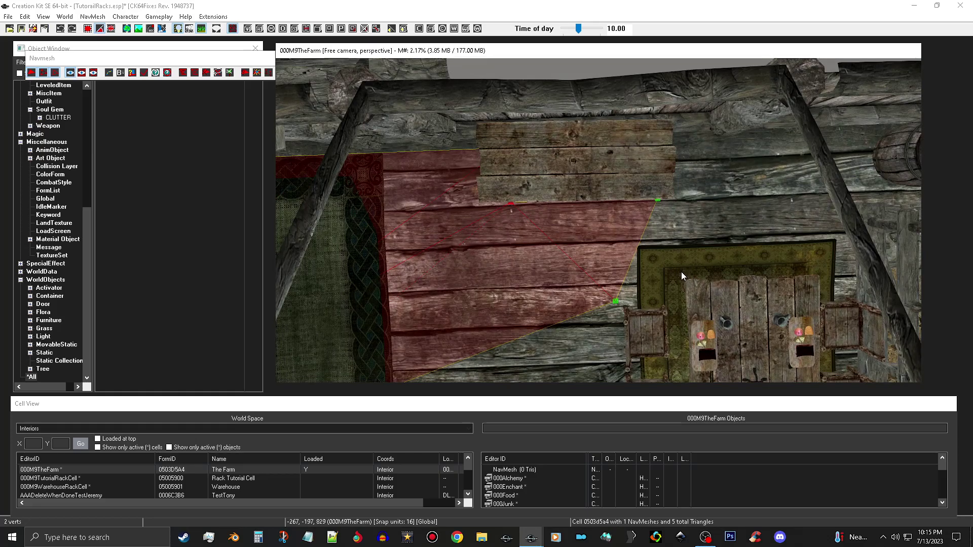
right_click(684, 272, "ctrl")
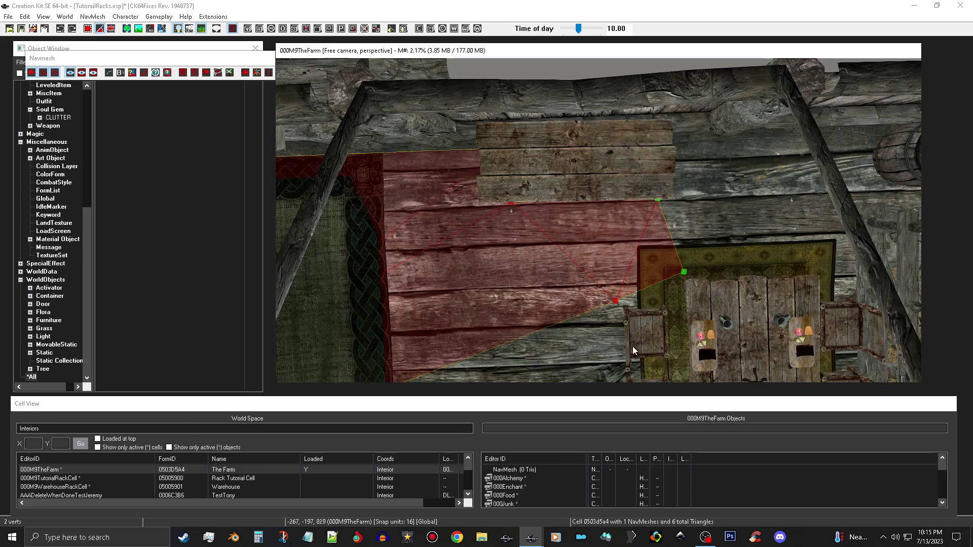
Move the navmesh vertex beside the nearest dining chair slightly closer to the chair's corner
middle_click_drag(655, 293, 615, 263)
scroll(604, 252, "up", 5)
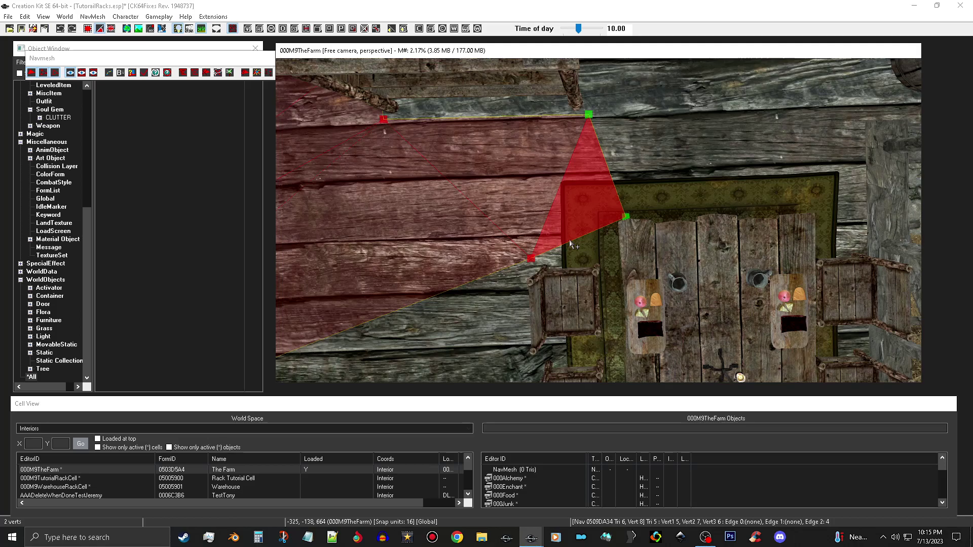
scroll(567, 246, "up", 5)
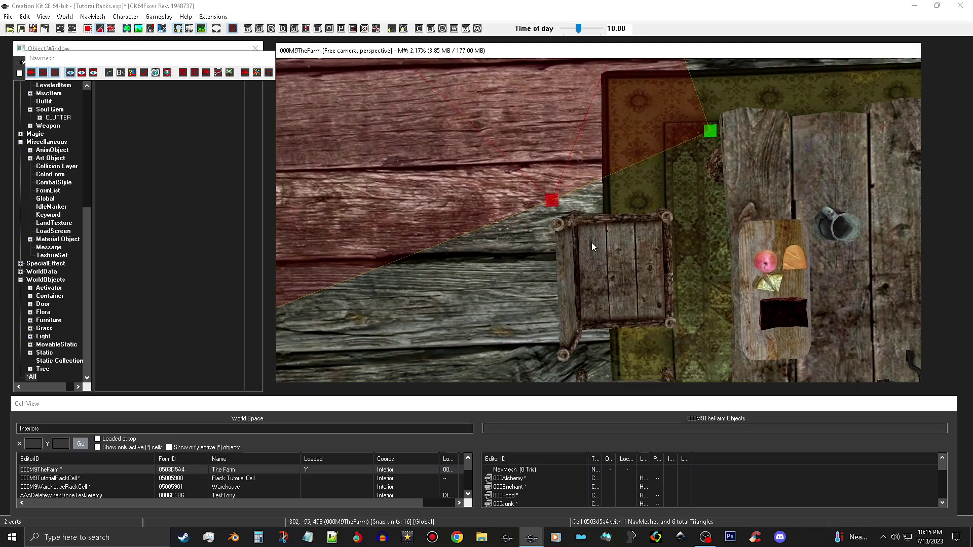
middle_click_drag(591, 246, 604, 248)
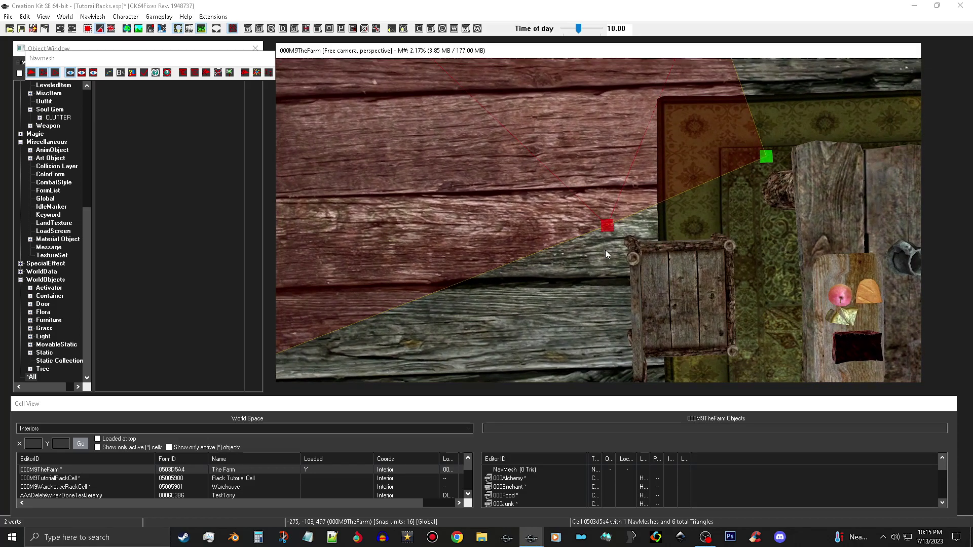
left_click(608, 226)
left_click_drag(608, 227, 613, 232)
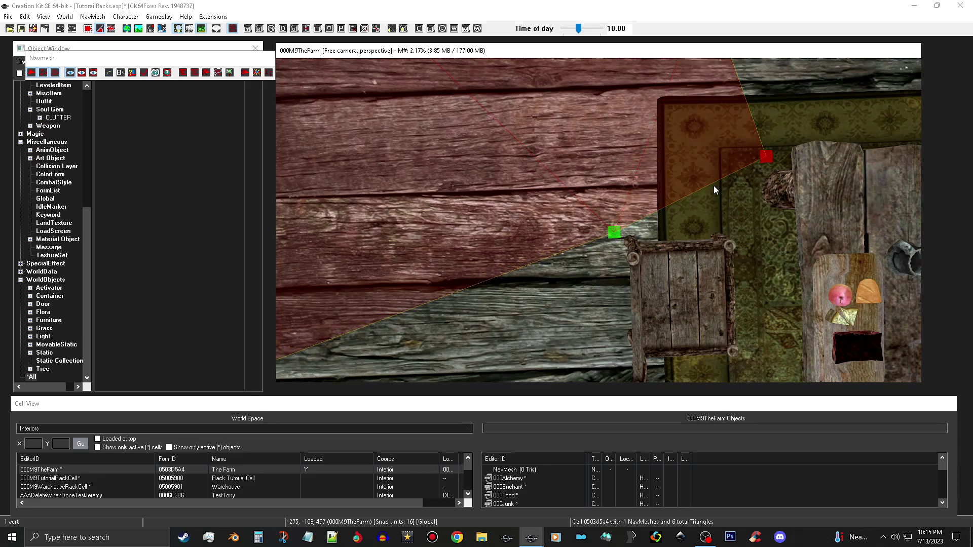
Split the outer navmesh edge between the chair vertex and the table-corner vertex by inserting a vertex midway
middle_click_drag(759, 217, 829, 182)
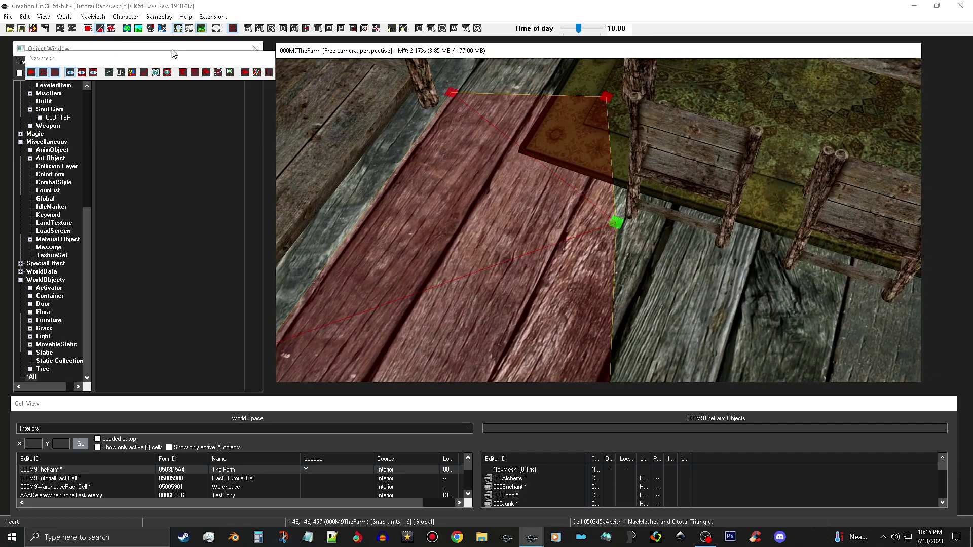
left_click(42, 73)
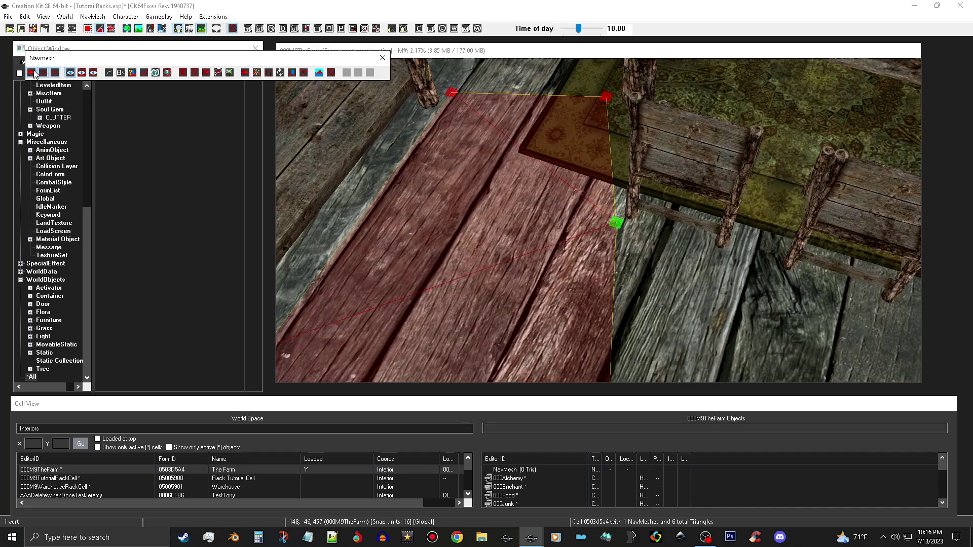
left_click(604, 189)
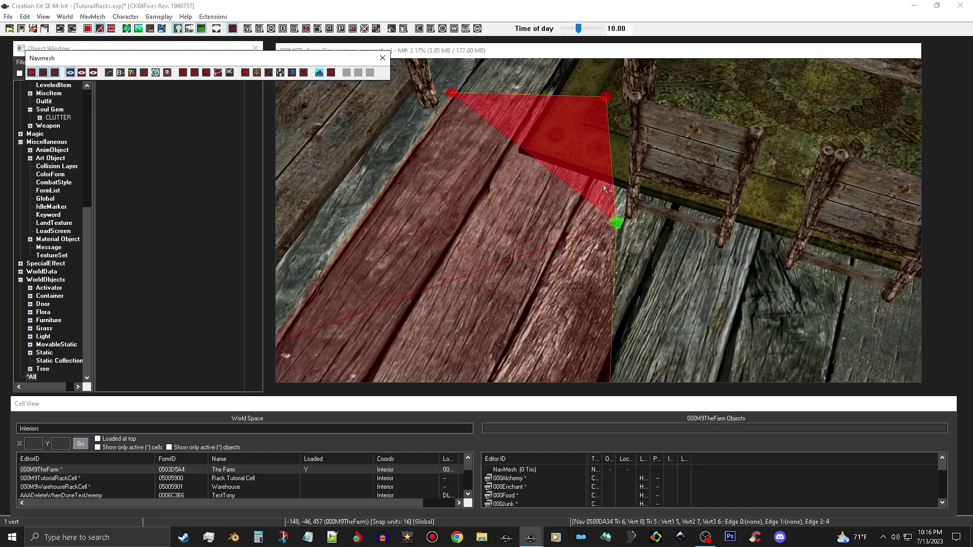
left_click(614, 157)
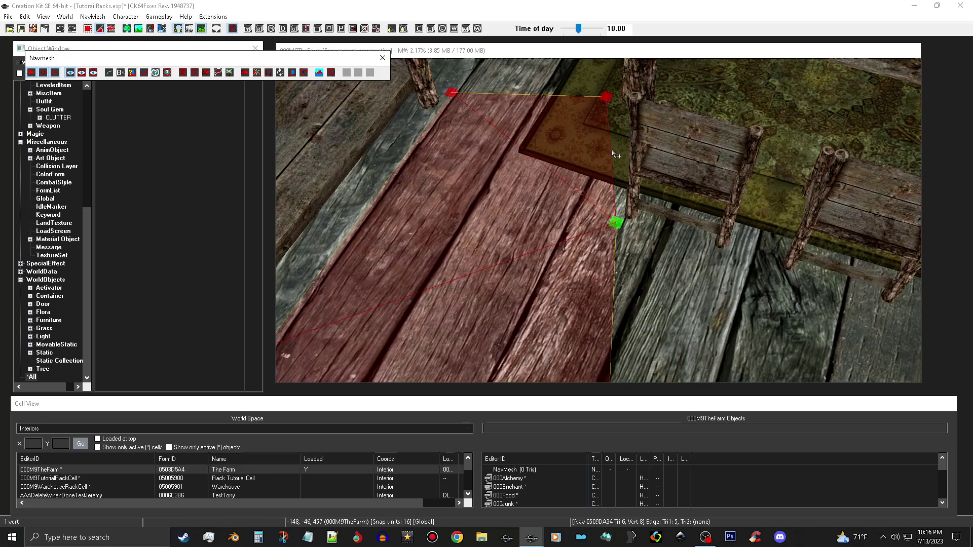
right_click(611, 148, "ctrl+alt")
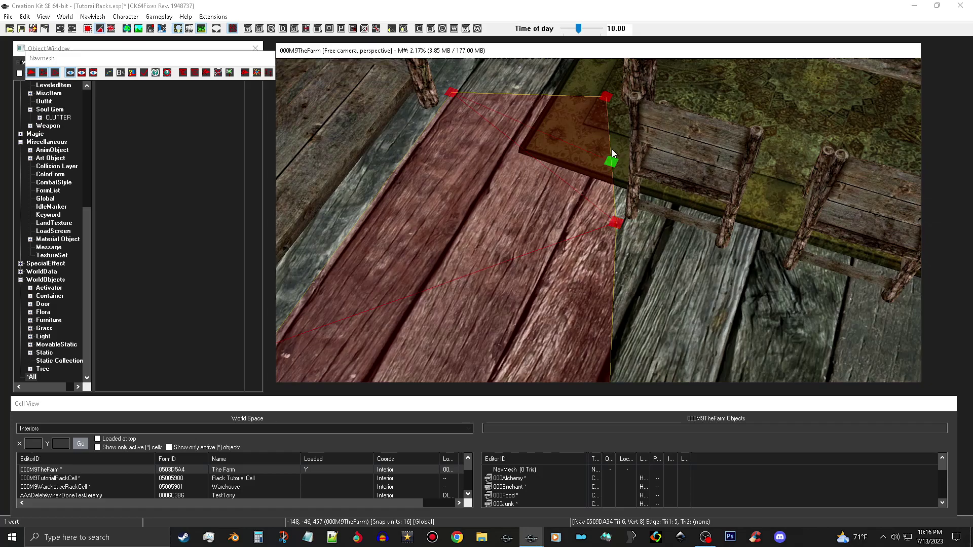
Move the inserted vertex into the gap between chair and table, and shift the table-corner vertex slightly away from the table
middle_click_drag(641, 159, 664, 185, "shift")
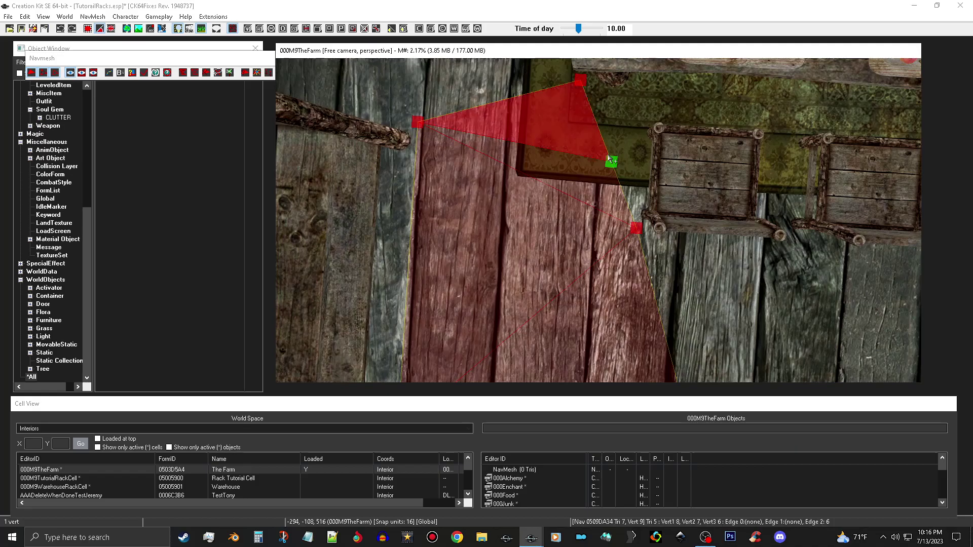
left_click_drag(609, 159, 656, 102)
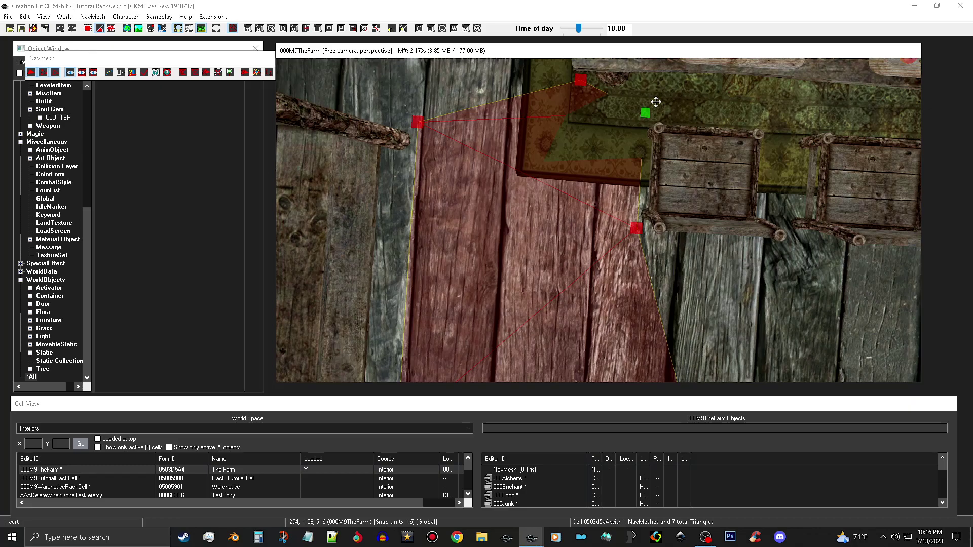
mouse_move(656, 103)
middle_mouse_down("shift")
mouse_move(658, 85)
mouse_move(672, 104)
middle_mouse_up("shift")
left_click(646, 172)
left_click_drag(648, 175, 631, 162)
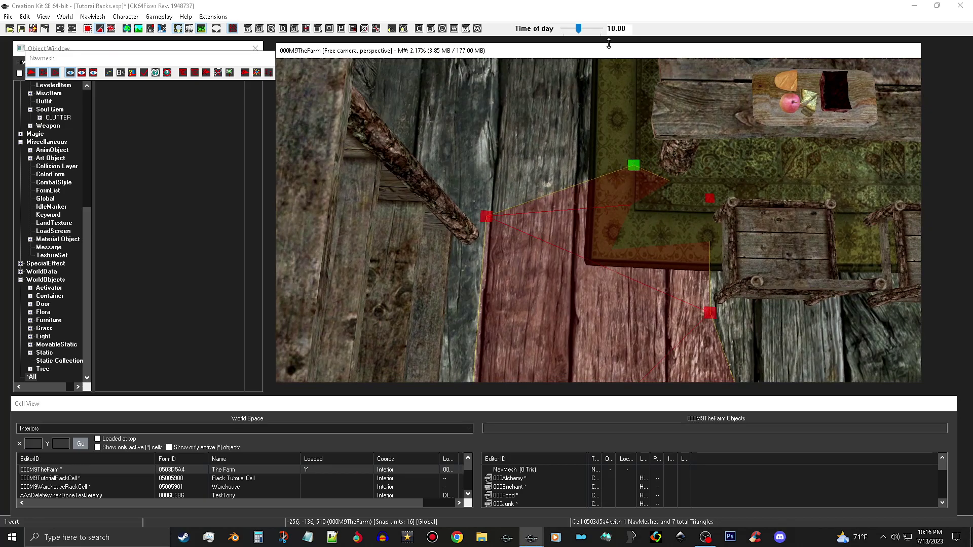
Close navmesh editing, show the markers in the render view, and reopen navmesh editing with them displayed
middle_click_drag(767, 254, 746, 275, "shift")
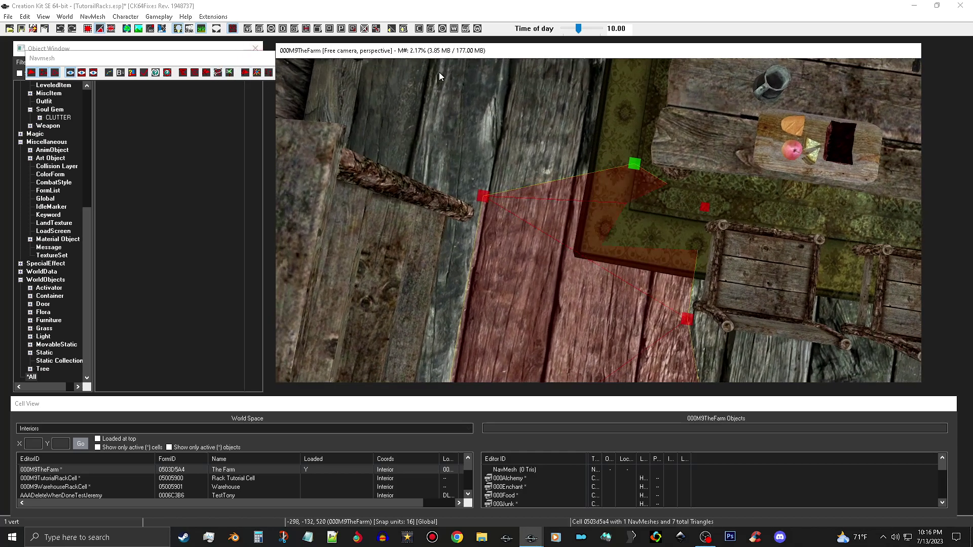
left_click(235, 60)
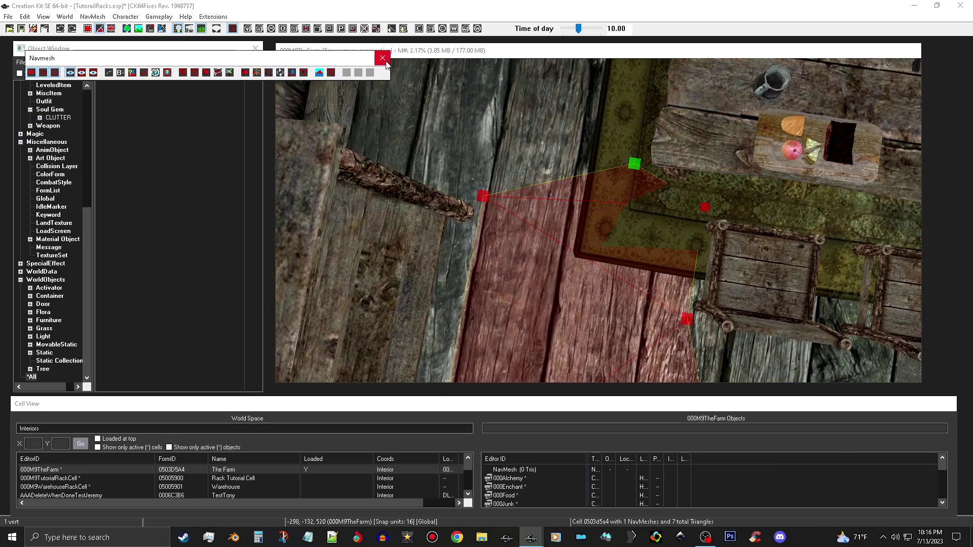
left_click(381, 59)
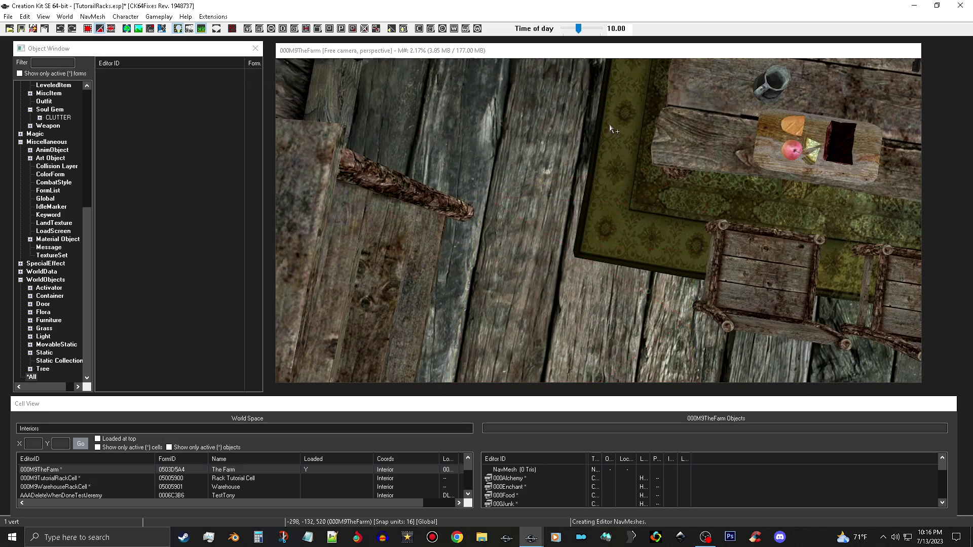
left_click_drag(694, 45, 696, 48)
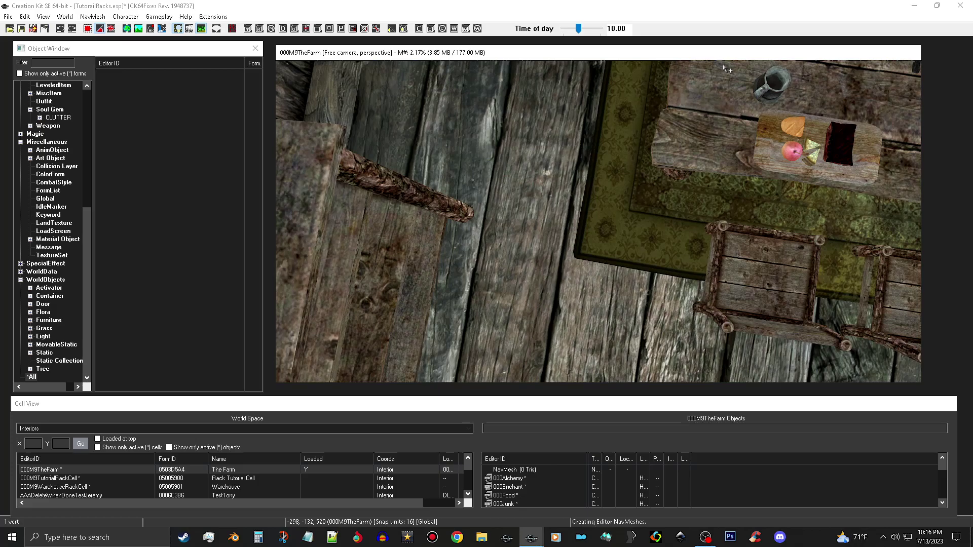
key("m")
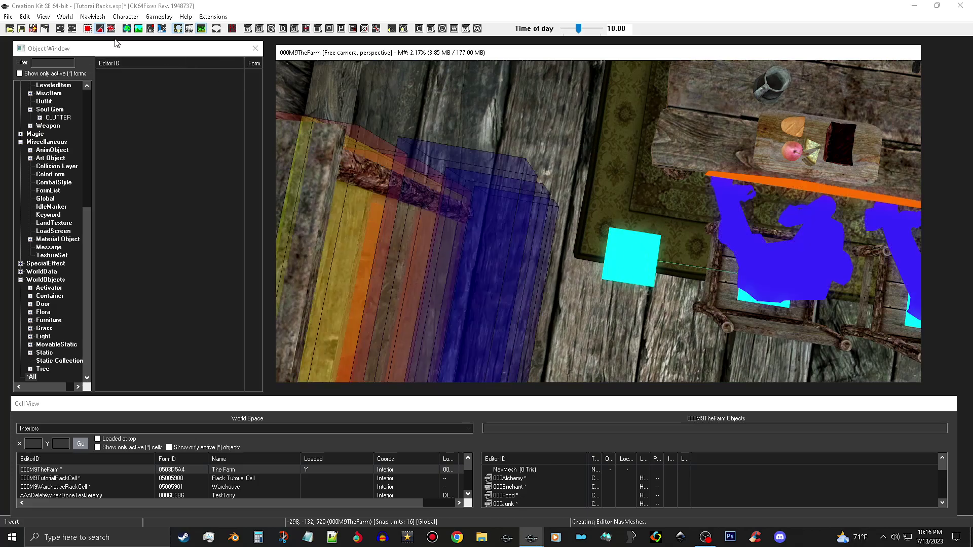
left_click(232, 29)
left_click(616, 213)
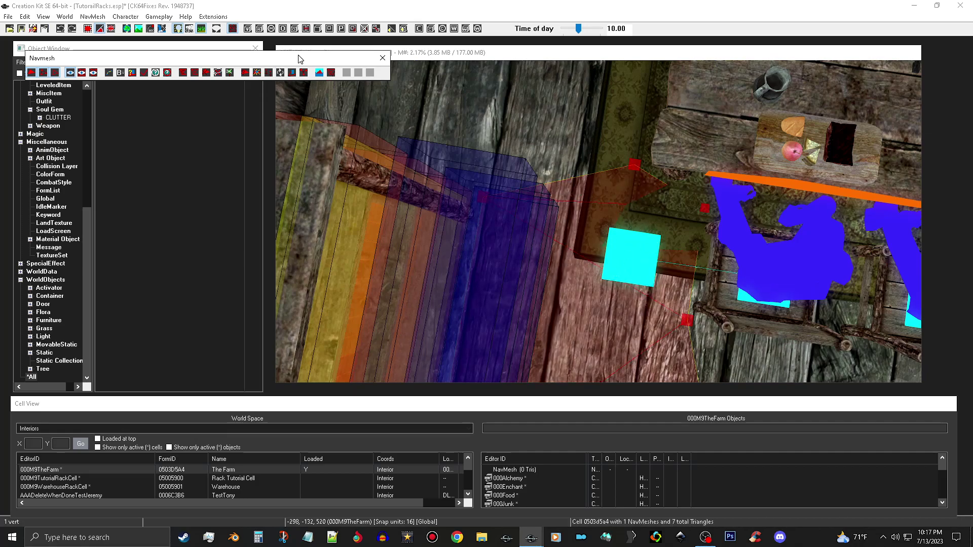
Leave navmesh mode to hide the displayed markers, and resume navmesh editing in the render view
left_click(383, 58)
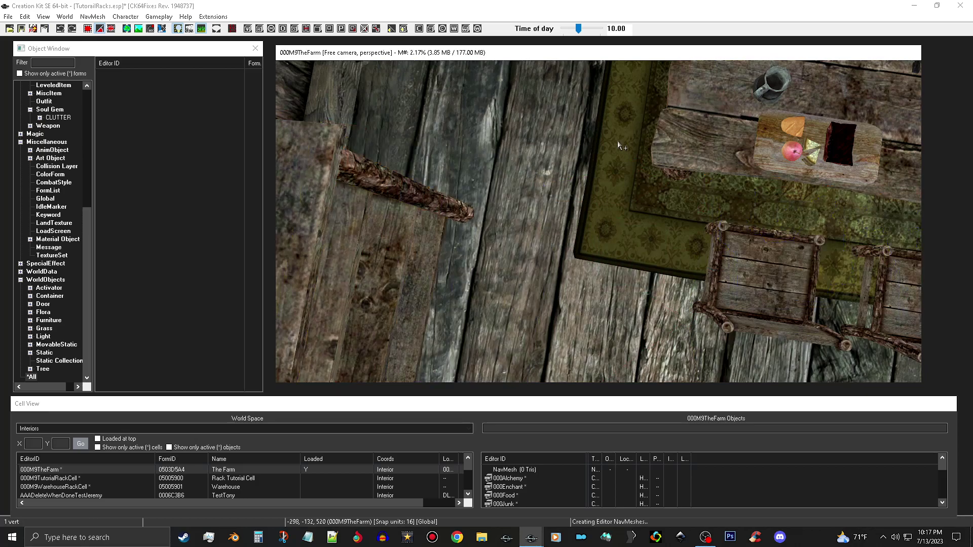
left_click(232, 30)
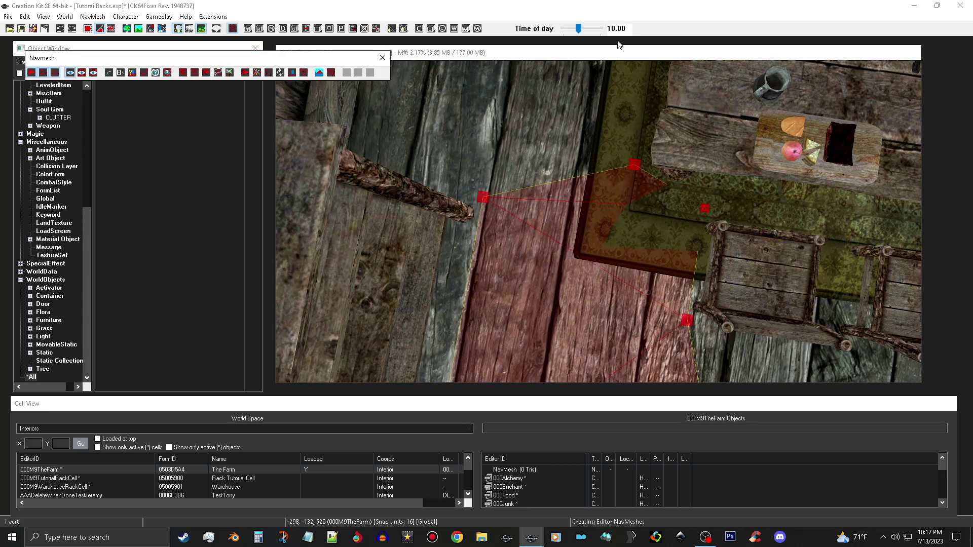
left_click(632, 57)
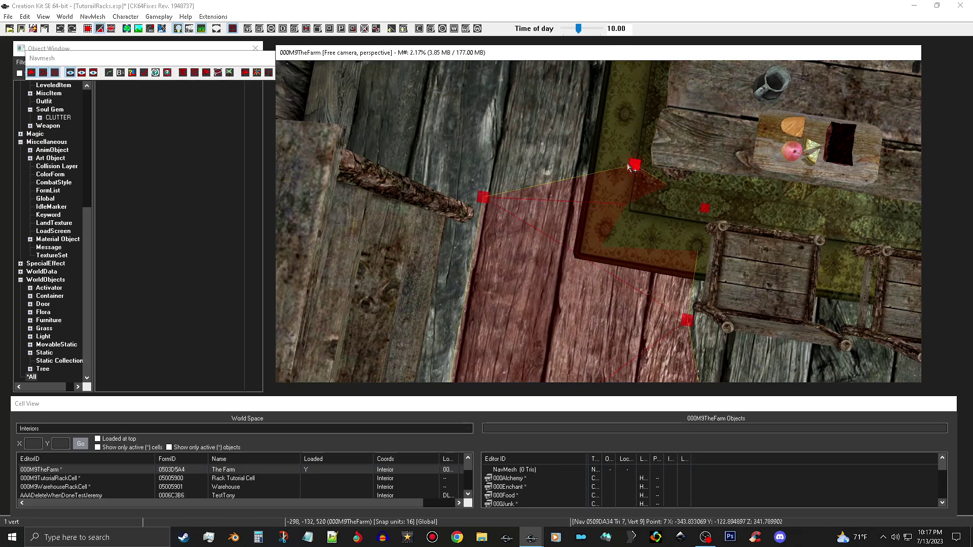
Extend the navmesh from the edge between the chair and table corner with two triangles, reaching the wall beam and the table's next corner
left_click(483, 198)
middle_click_drag(591, 136, 618, 165)
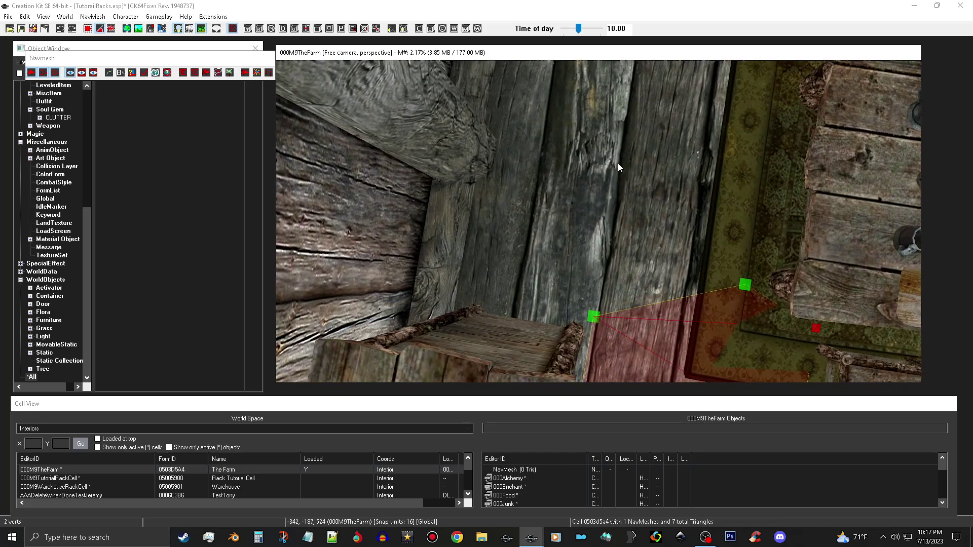
right_click(502, 168, "ctrl")
middle_click_drag(746, 120, 735, 176)
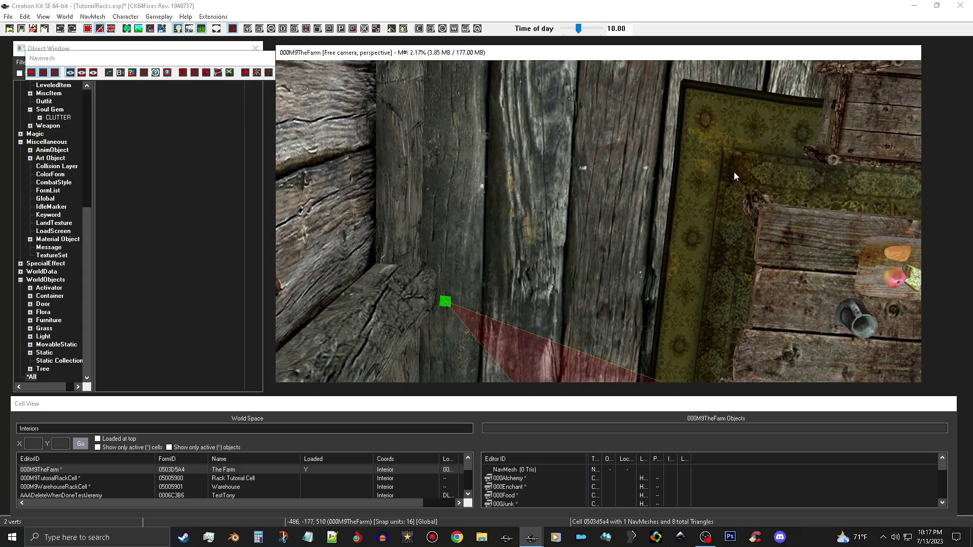
right_click(737, 182, "ctrl")
Add two more triangles around the table end, reaching the wall side near the barrel and the back corner of the opposite chair
middle_click_drag(471, 114, 456, 81)
middle_click_drag(505, 121, 510, 150)
mouse_move(411, 138)
middle_mouse_down("shift")
mouse_move(441, 139)
mouse_move(423, 145)
middle_mouse_up("shift")
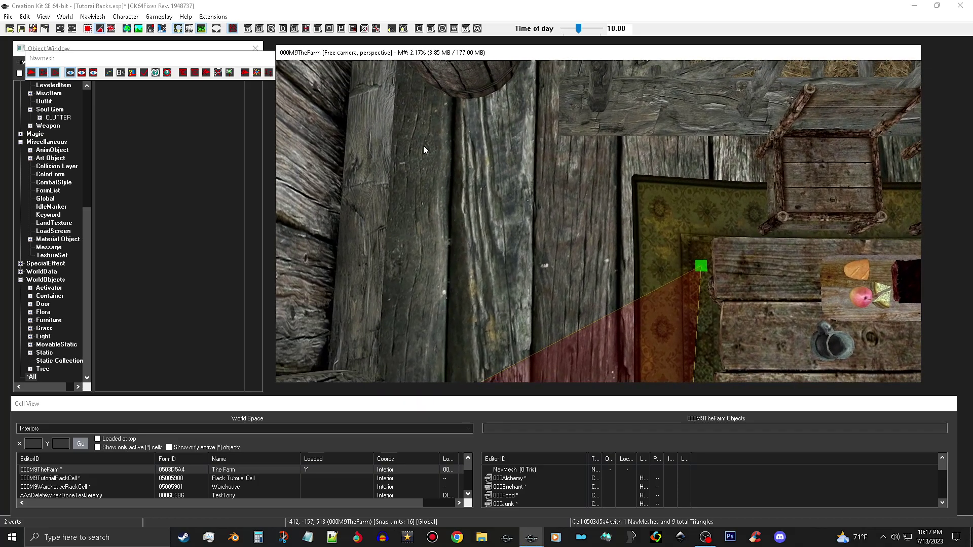
right_click(400, 159, "ctrl")
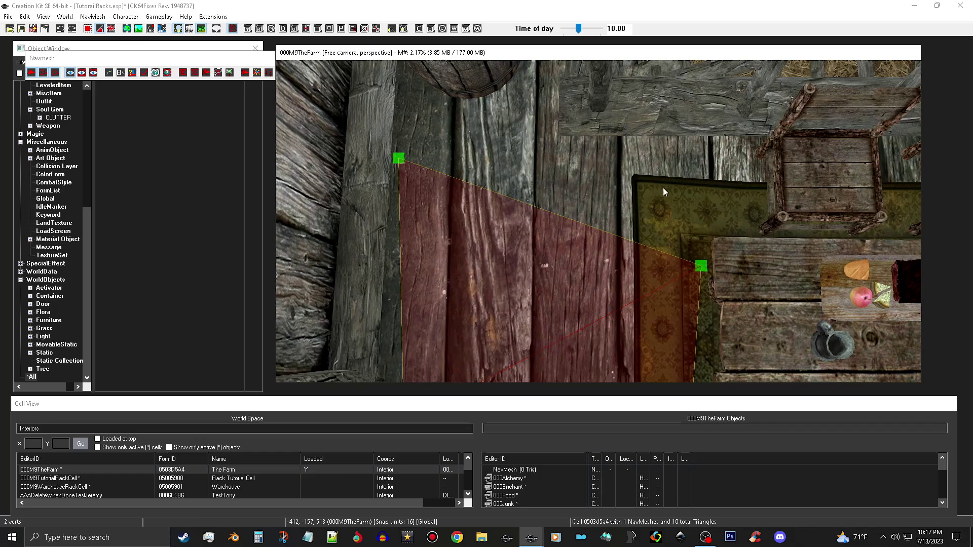
right_click(746, 151, "ctrl")
mouse_move(737, 202)
middle_mouse_down("shift")
mouse_move(741, 217)
mouse_move(729, 217)
middle_mouse_up("shift")
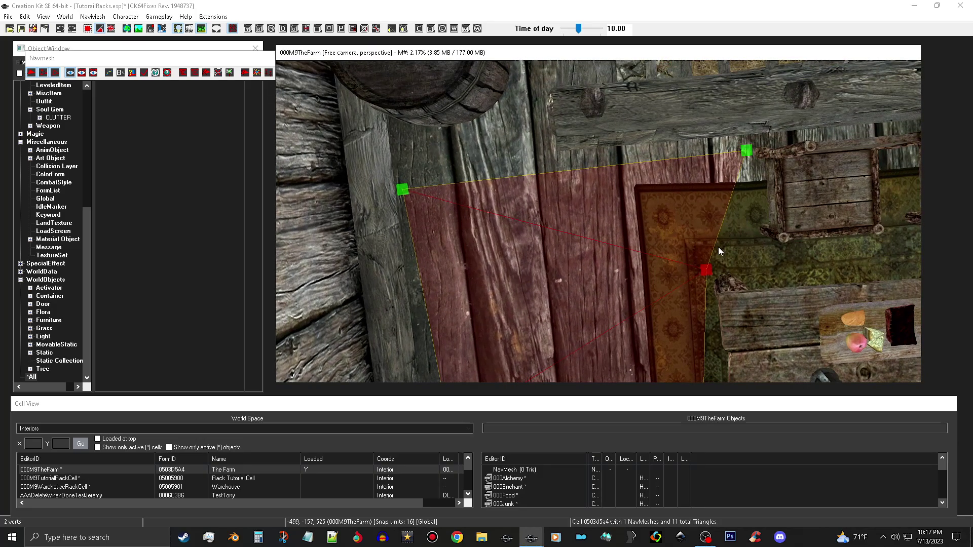
Split the edge between the opposite chair and the table corner with a new vertex, and move it into the gap between them
left_click(728, 211)
right_click(727, 212, "ctrl")
left_click_drag(728, 211, 759, 270)
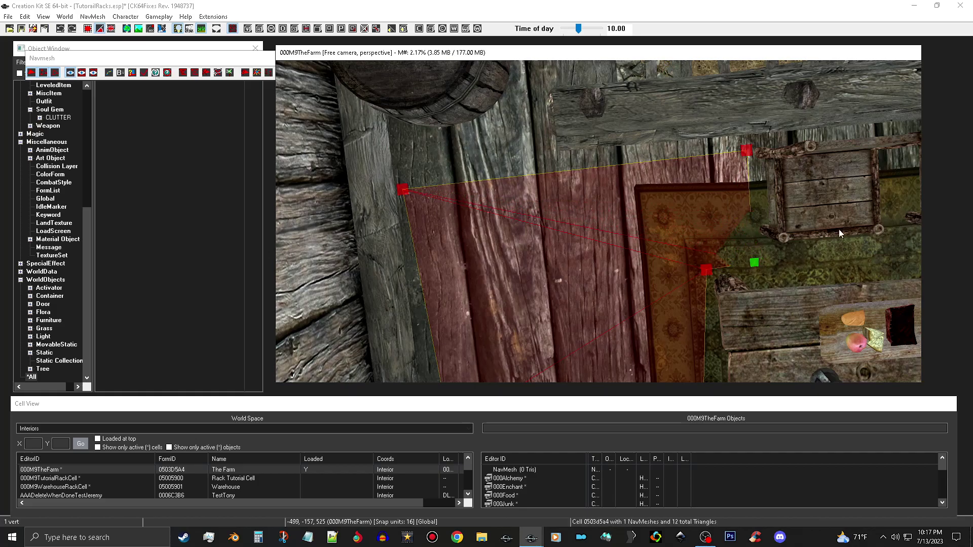
Select the outer edge running from the first chair to the far side of the woven rug, and add a triangle reaching the last chair's back corner
middle_click_drag(863, 223, 701, 201)
scroll(701, 201, "up", 5)
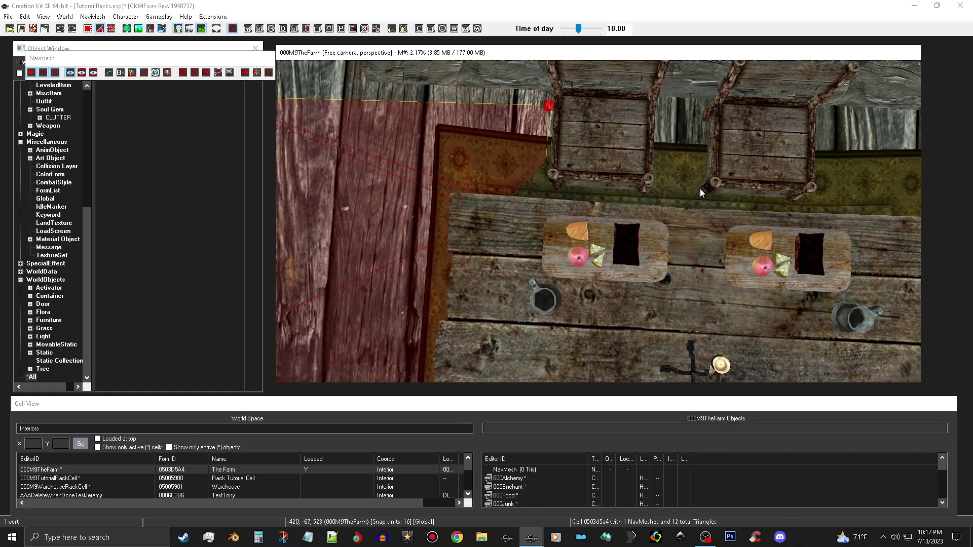
middle_click_drag(689, 188, 711, 66)
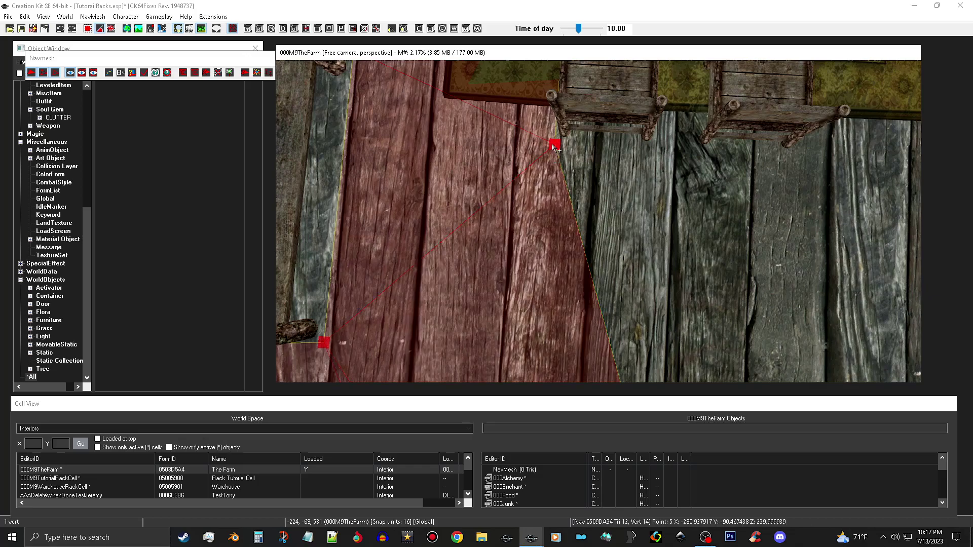
middle_click_drag(598, 178, 527, 265, "shift")
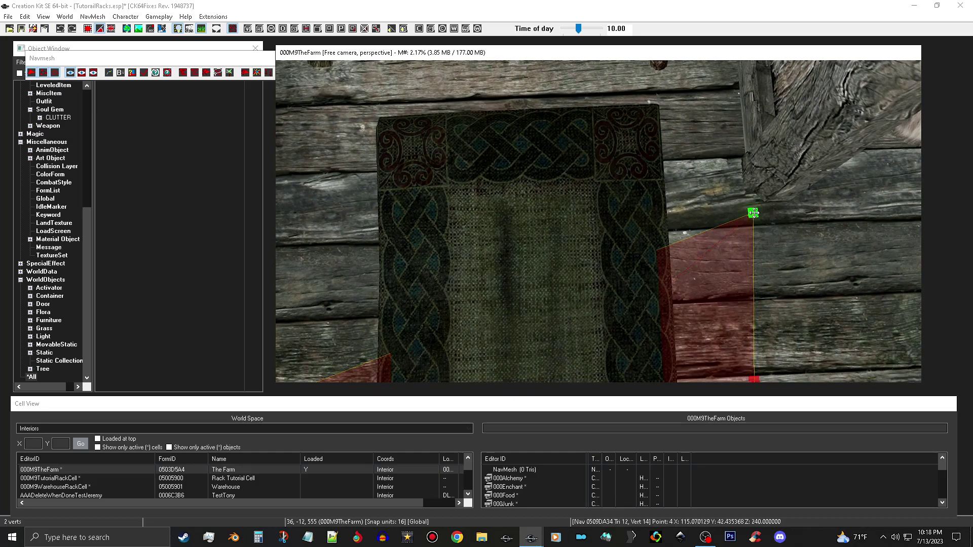
middle_click_drag(431, 222, 576, 196)
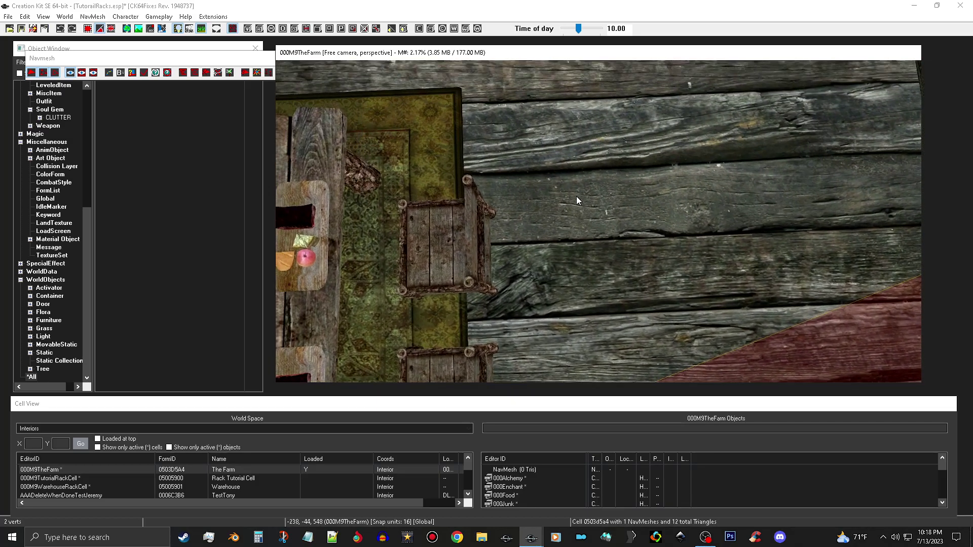
right_click(497, 203, "ctrl")
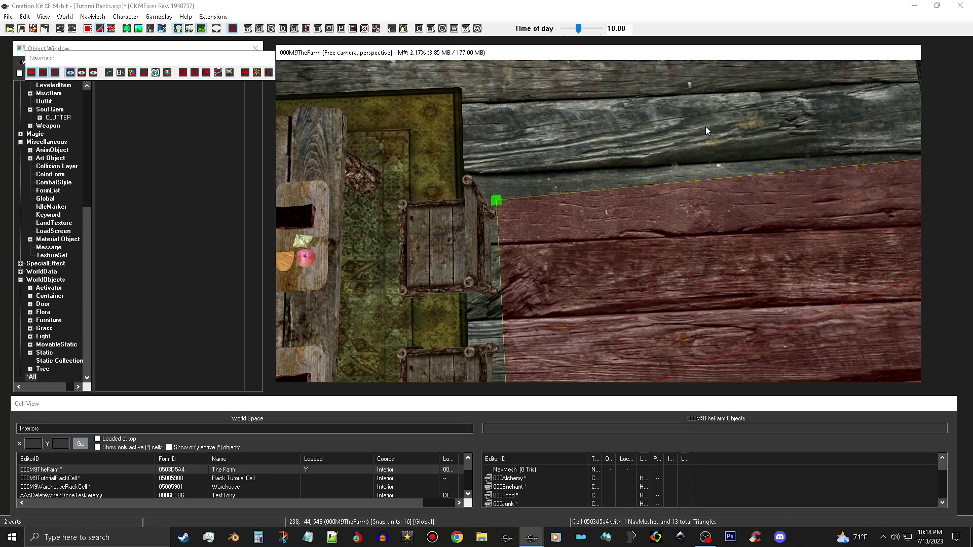
Add two triangles over the floor by the woven rug, one reaching the wooden leg behind it and one reaching the stone hearth's edge
middle_click_drag(723, 118, 641, 159)
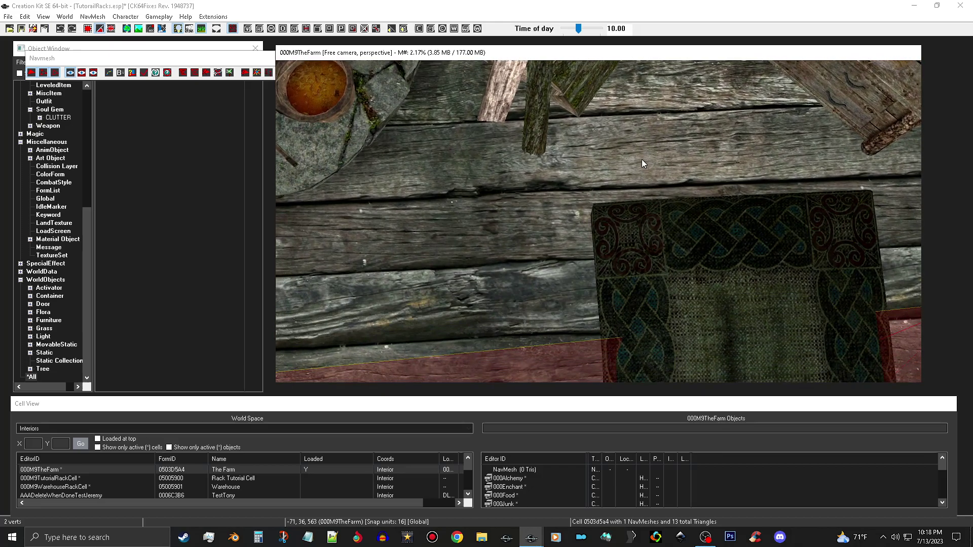
right_click(859, 161, "ctrl")
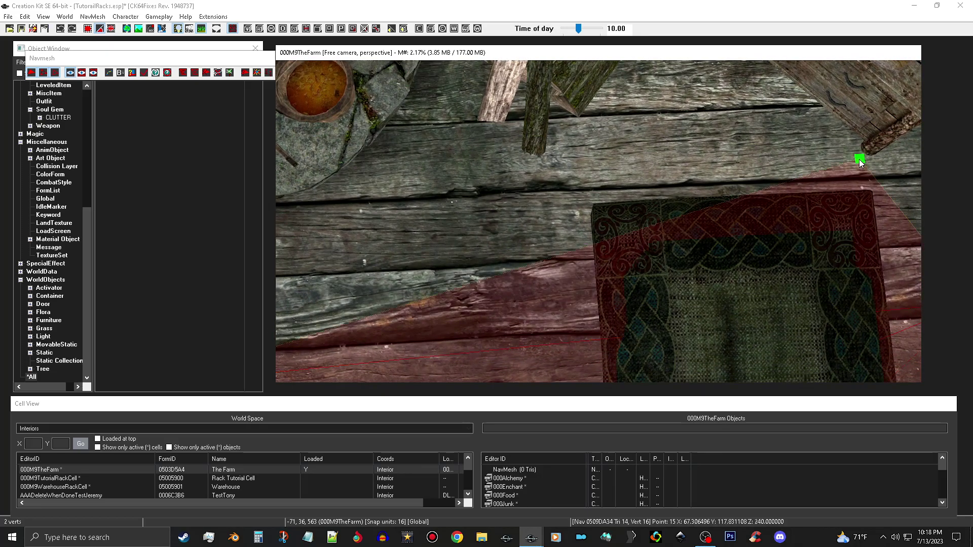
right_click(293, 208, "ctrl")
Insert a vertex in the edge beside the hearth and move it to the hearth's rim beside the cooking pot
middle_click_drag(337, 226, 376, 226)
right_click(594, 197, "ctrl")
left_click_drag(592, 196, 592, 80)
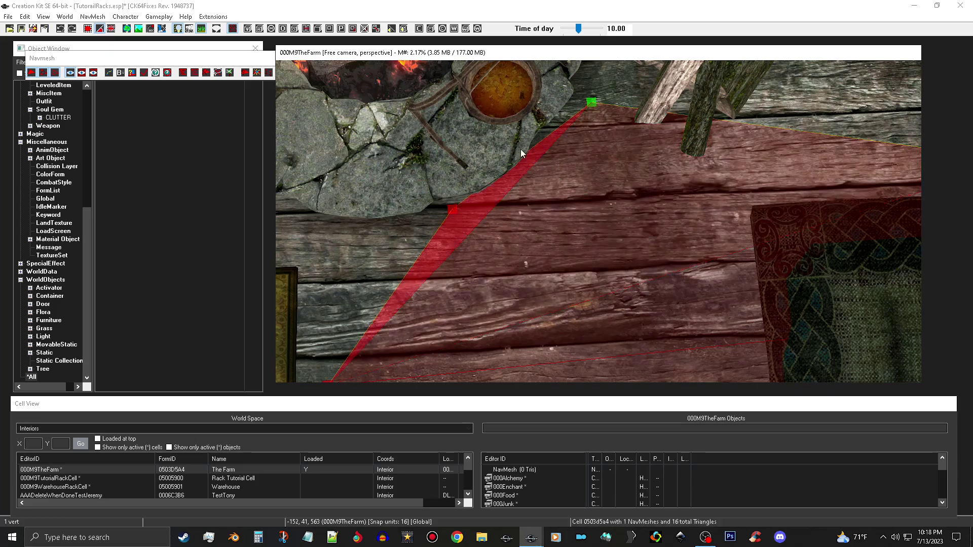
Select the edge between the last chair and the hearth, and add two triangles reaching further along the hearth and the table's near corner
scroll(664, 222, "down", 2)
mouse_move(664, 221)
middle_mouse_down("shift")
mouse_move(627, 224)
mouse_move(610, 212)
mouse_move(631, 234)
mouse_move(673, 210)
middle_mouse_up("shift")
scroll(616, 201, "up", 2)
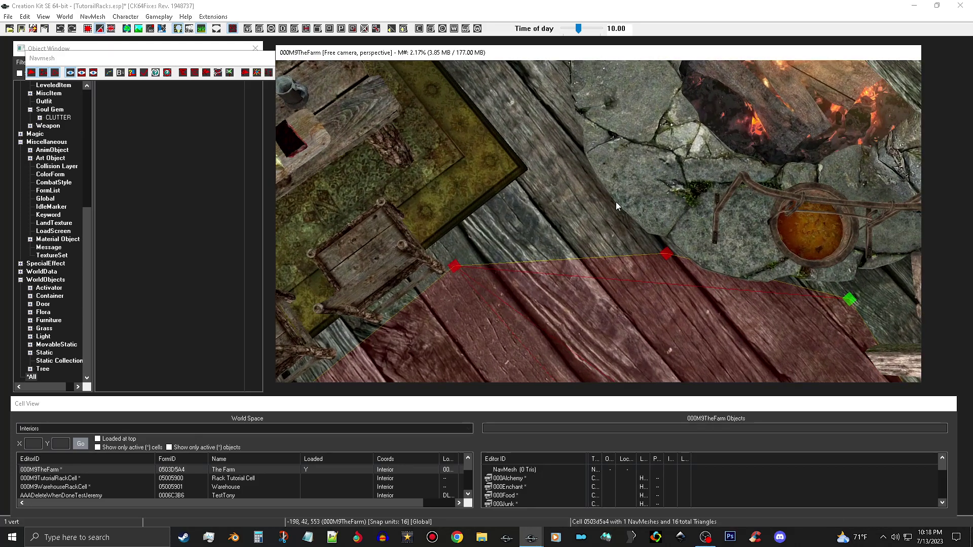
left_click(450, 267)
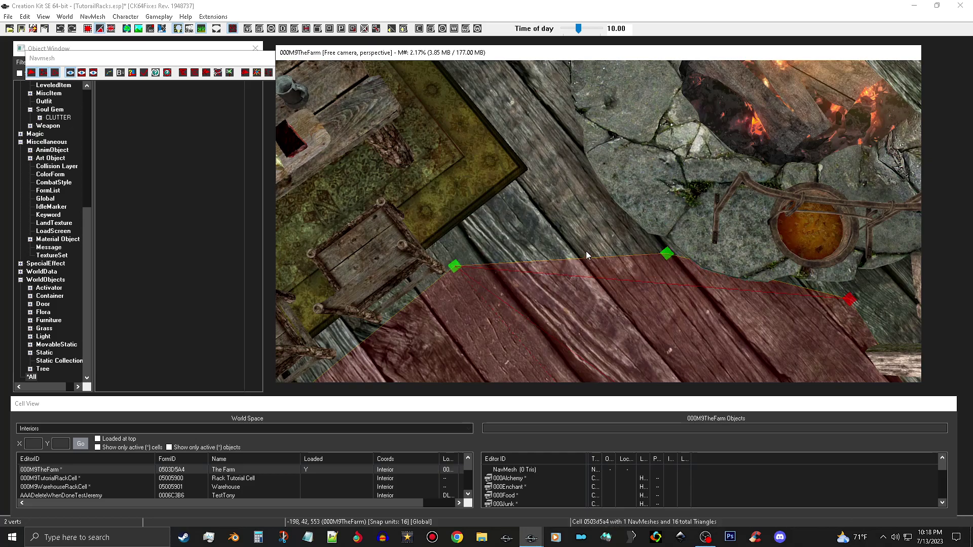
left_click(563, 234)
left_click(666, 253)
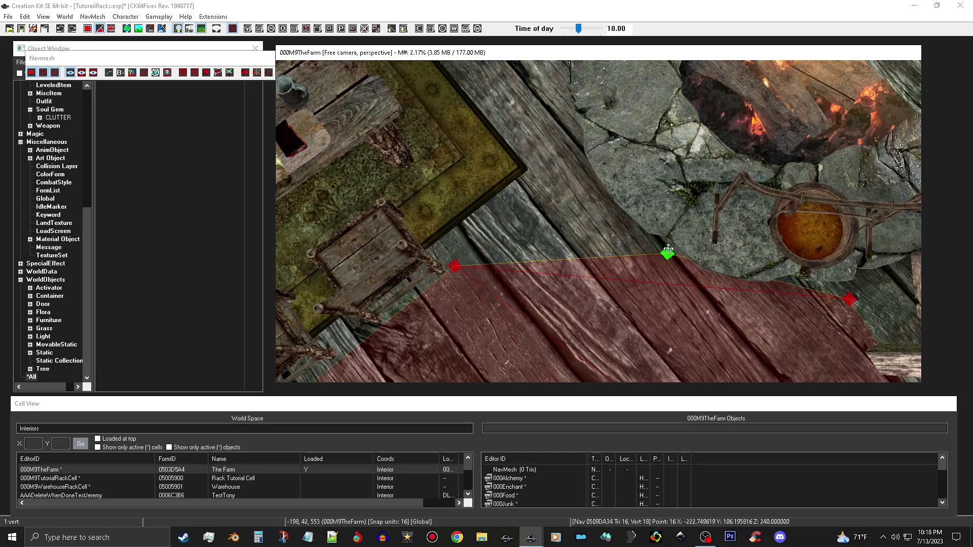
left_click(458, 268, "ctrl")
right_click(575, 141)
right_click(422, 148)
middle_click_drag(485, 142, 470, 165)
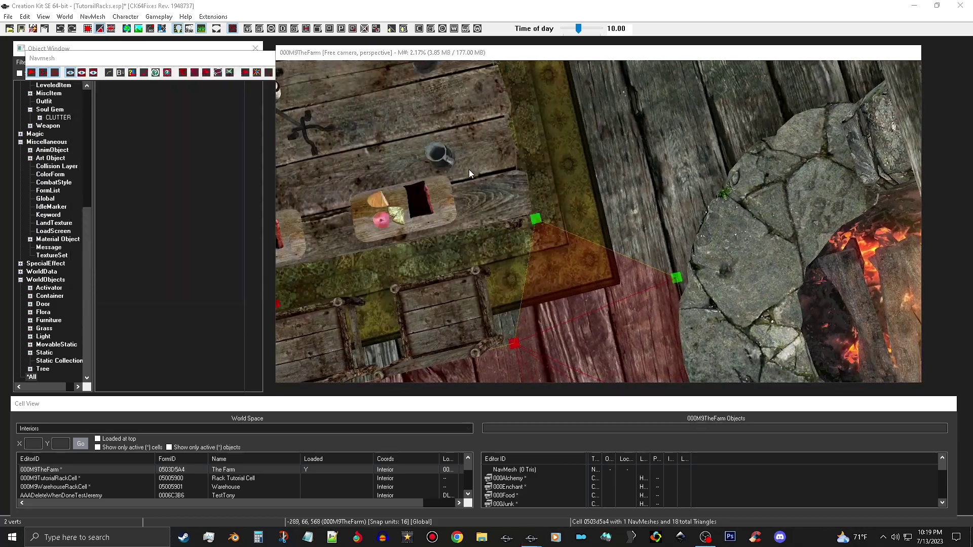
Split the edge between the last chair and the table corner, and move the new vertex into the gap between chair and table
scroll(503, 220, "up", 4)
middle_click_drag(509, 279, 520, 262)
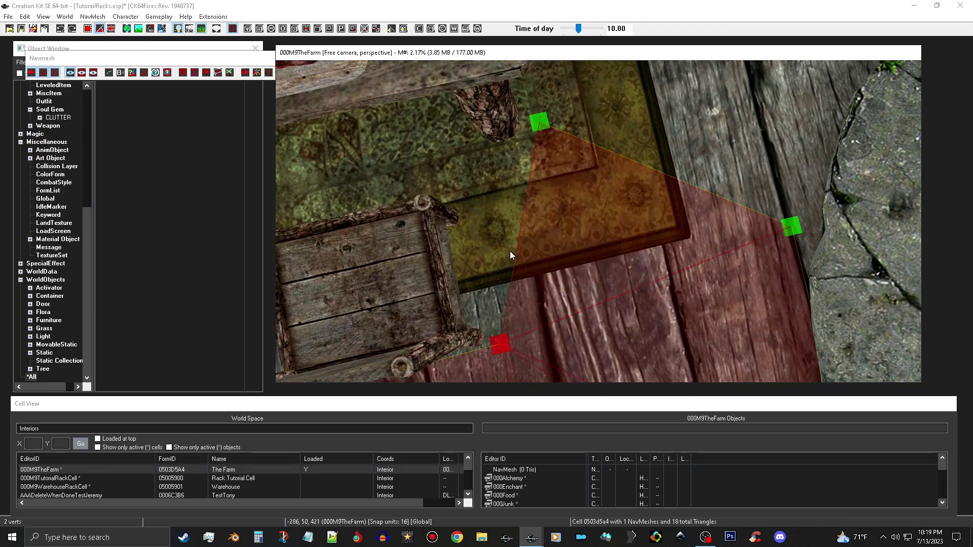
right_click(518, 226, "ctrl")
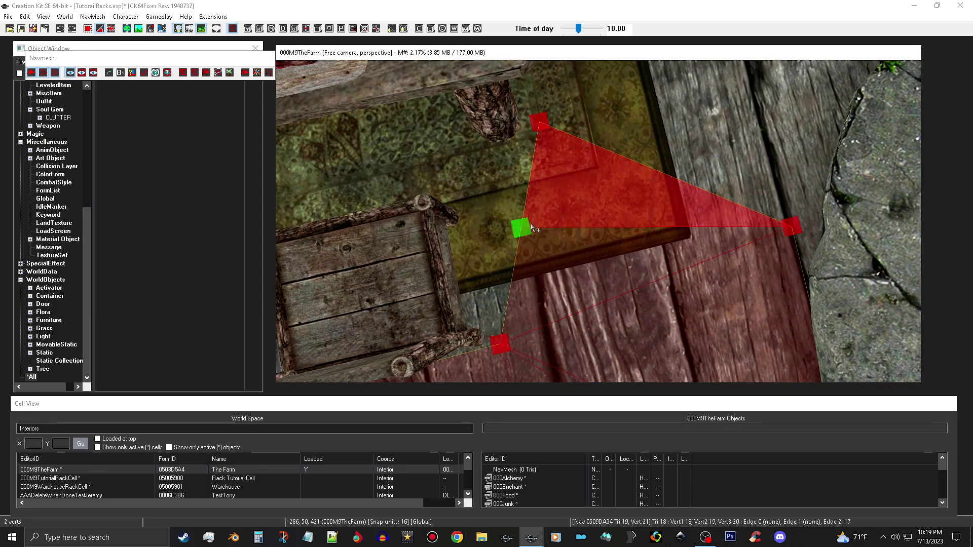
left_click_drag(521, 232, 452, 175)
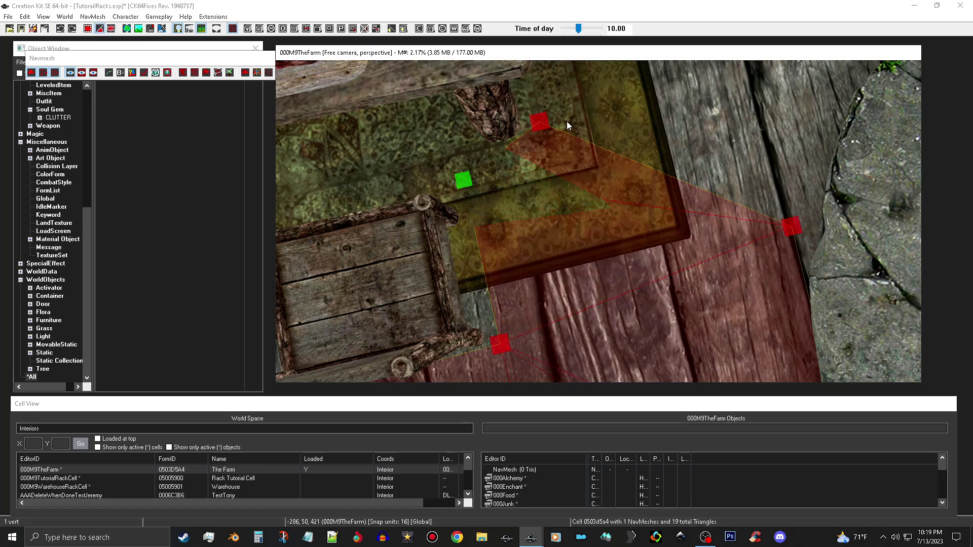
Select the hearth and table-corner vertices and add a triangle reaching the next point along the hearth's curved edge
left_click(793, 228)
left_click(540, 121, "ctrl")
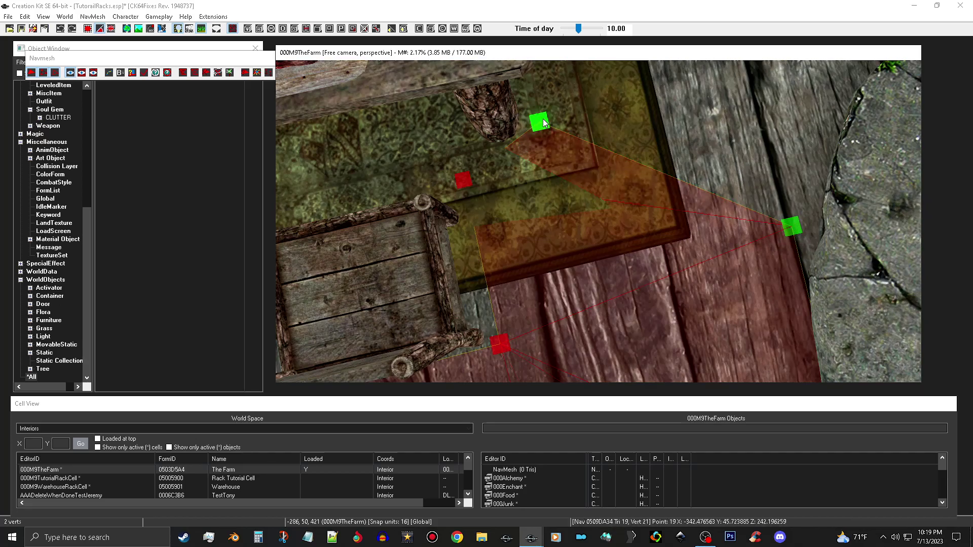
middle_click_drag(807, 102, 778, 194)
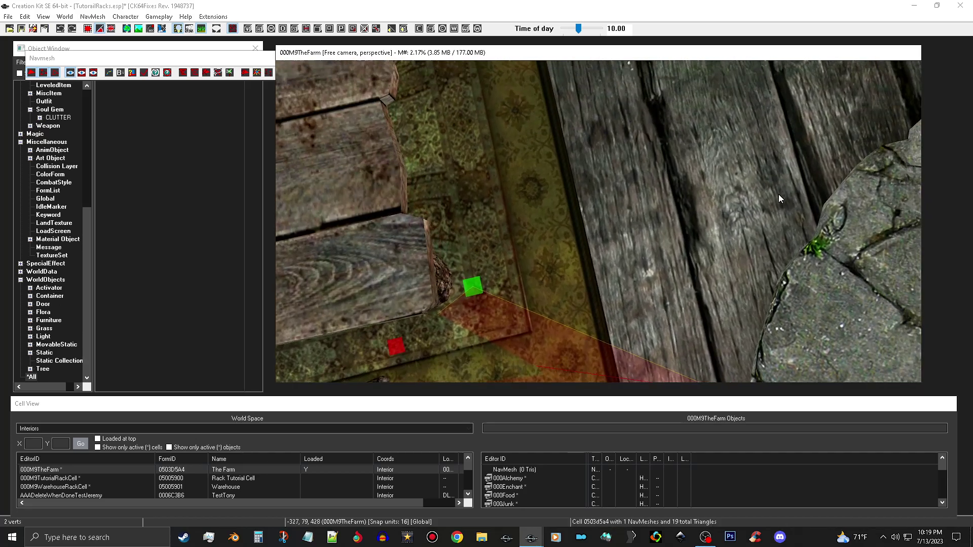
right_click(813, 200, "ctrl")
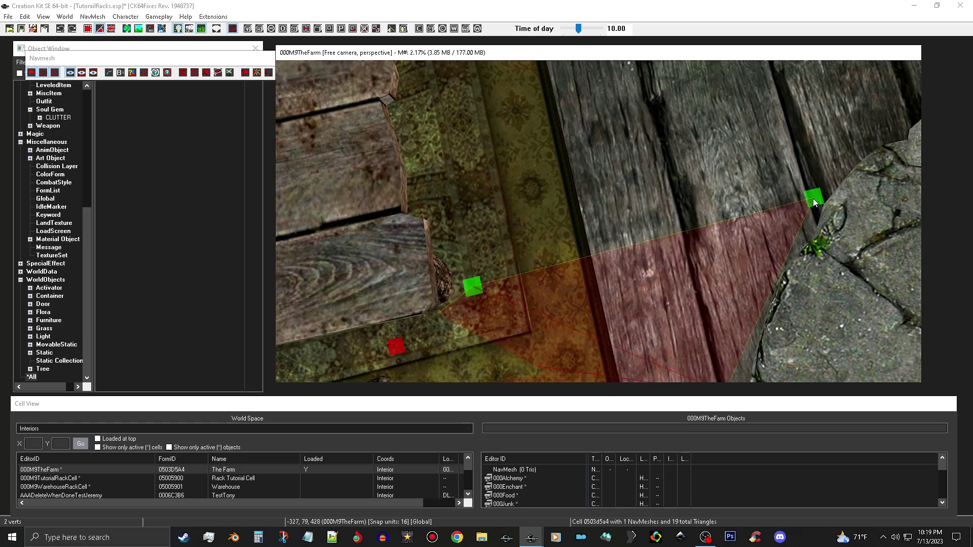
Extend the navmesh along the table end with two triangles, reaching the table's other corner and the wall post beyond the hearth
middle_click_drag(512, 99, 519, 130)
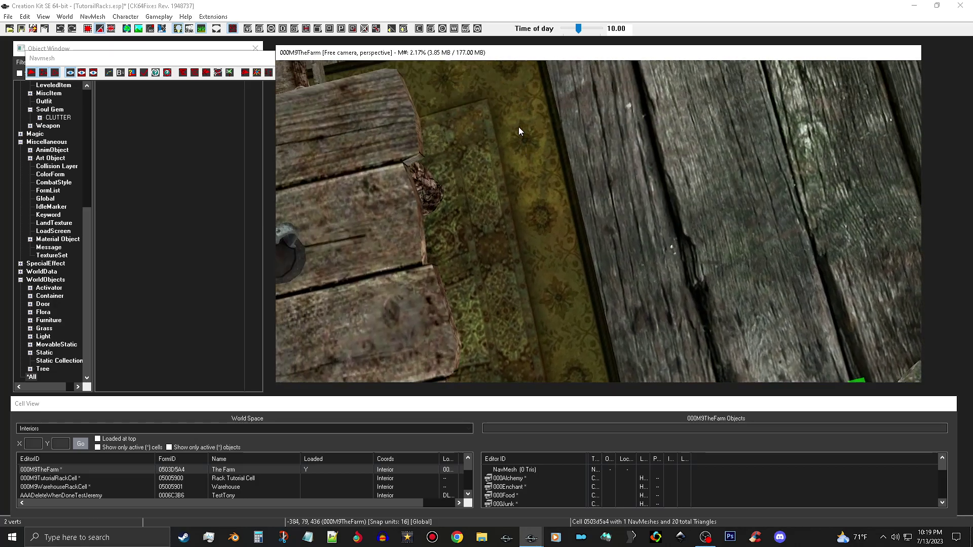
scroll(464, 157, "down", 2)
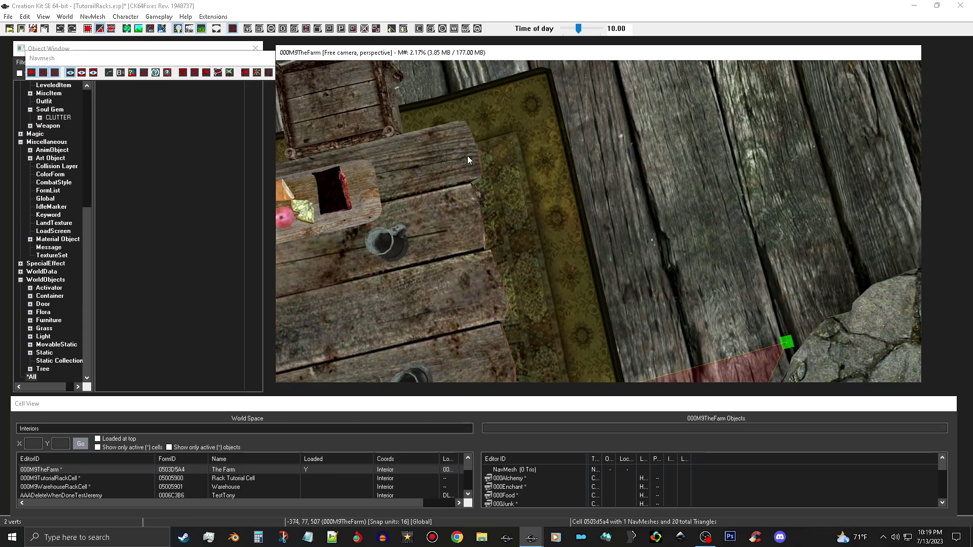
middle_click_drag(467, 156, 468, 166)
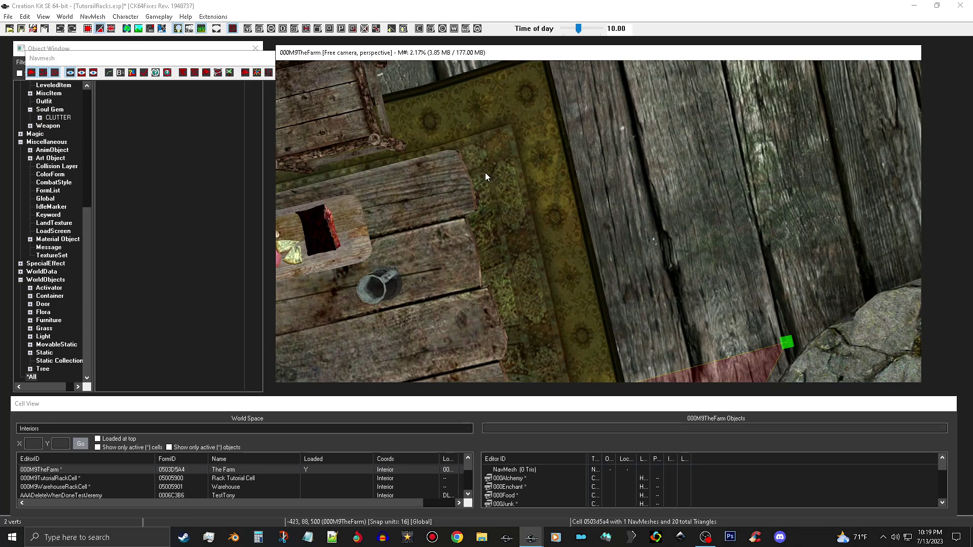
right_click(483, 171, "ctrl")
middle_click_drag(811, 222, 771, 227)
right_click(805, 240, "ctrl")
middle_click_drag(380, 93, 404, 108)
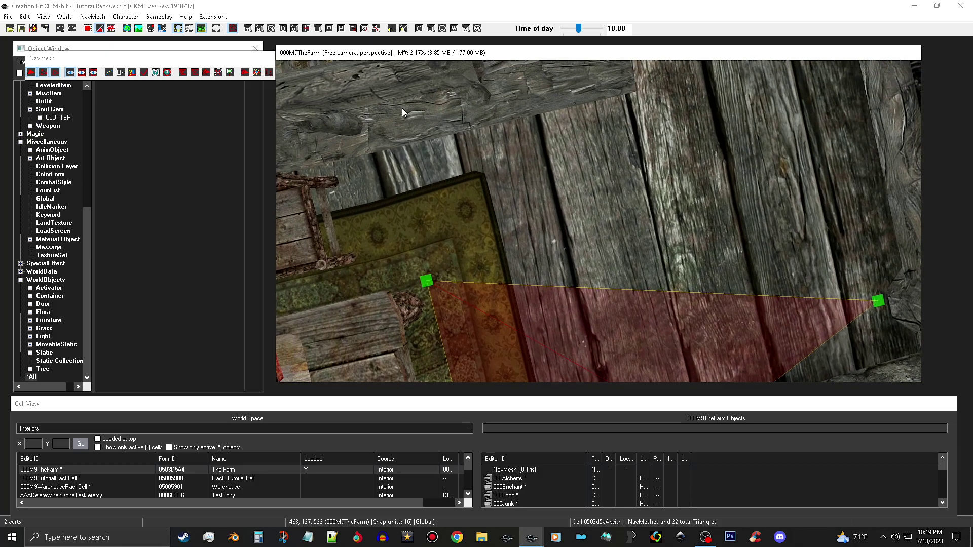
Add a triangle from the edge between table corner and wall post up to the end of the wooden railing
scroll(615, 123, "down", 6)
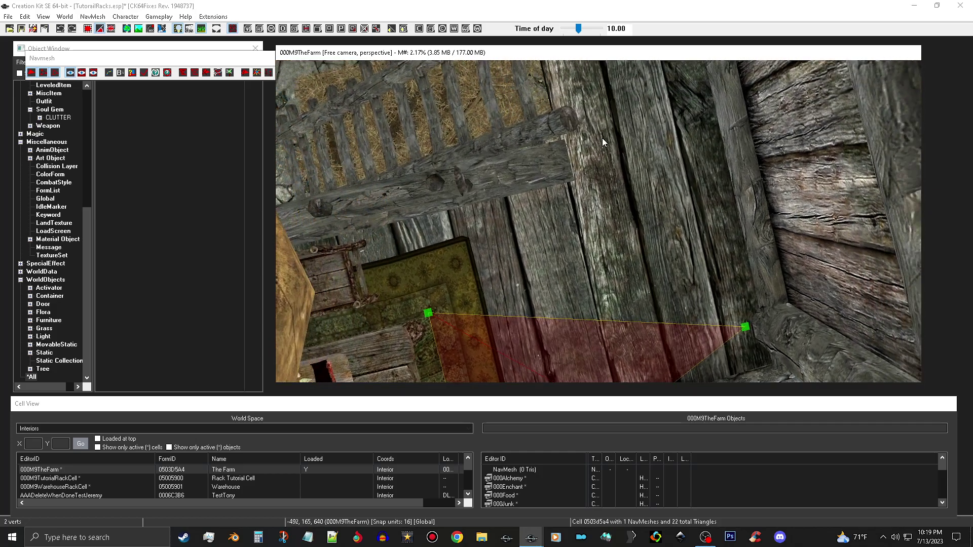
middle_click_drag(602, 137, 577, 164)
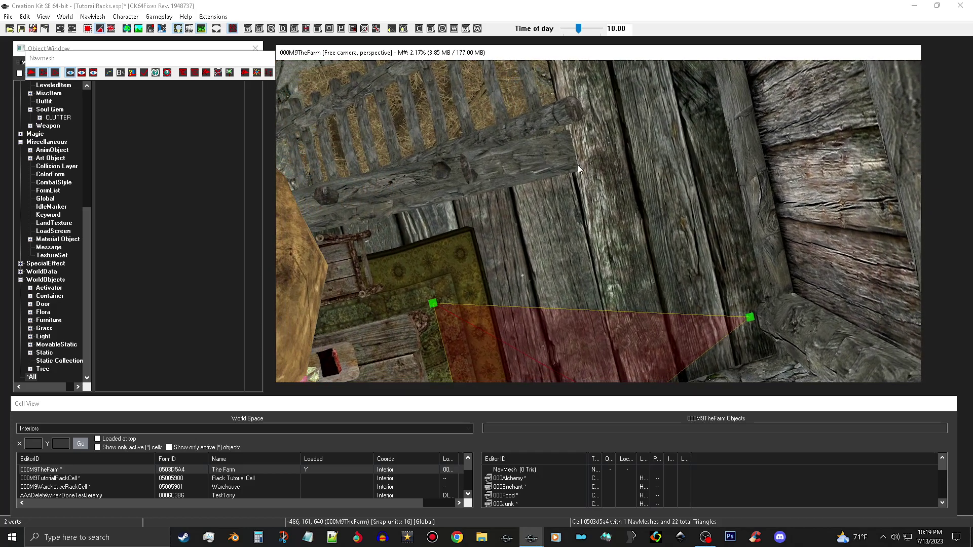
right_click(586, 173, "ctrl")
Select the table-corner and railing-end vertices and add a triangle along the railing to the nearby chair's back corner
middle_click_drag(473, 243, 480, 229)
scroll(470, 222, "up", 5)
middle_click_drag(446, 192, 471, 184)
scroll(470, 183, "up", 4)
middle_click_drag(454, 130, 463, 138)
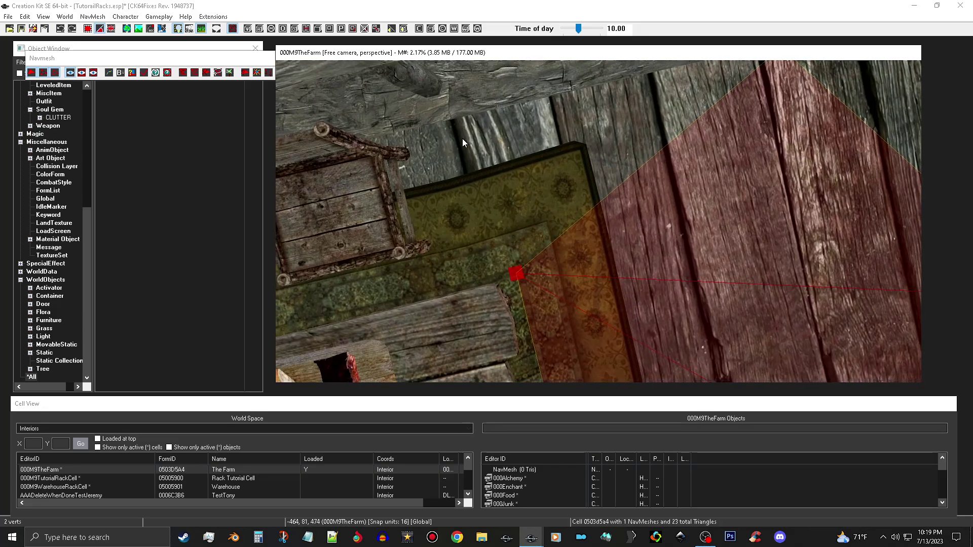
left_click(515, 276)
middle_click_drag(583, 228, 552, 277)
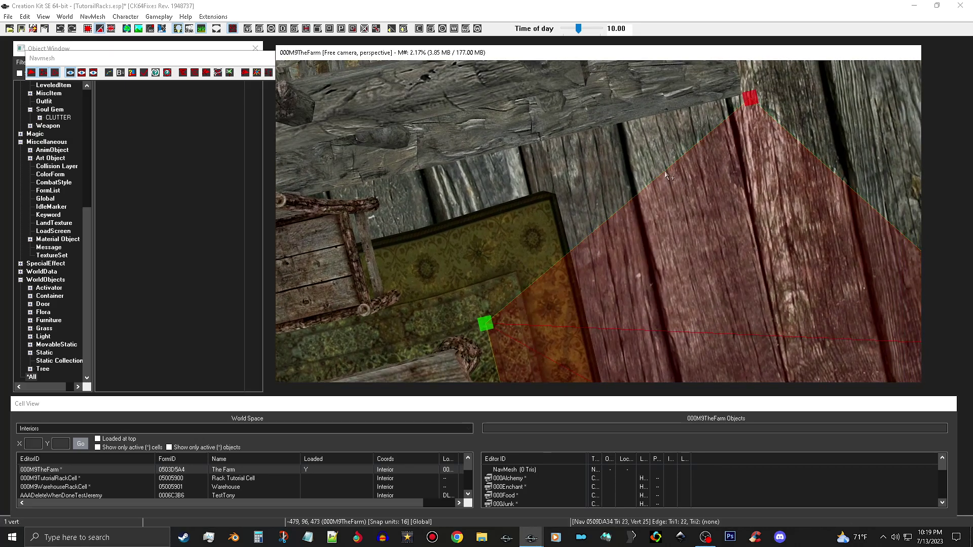
left_click(744, 102, "ctrl")
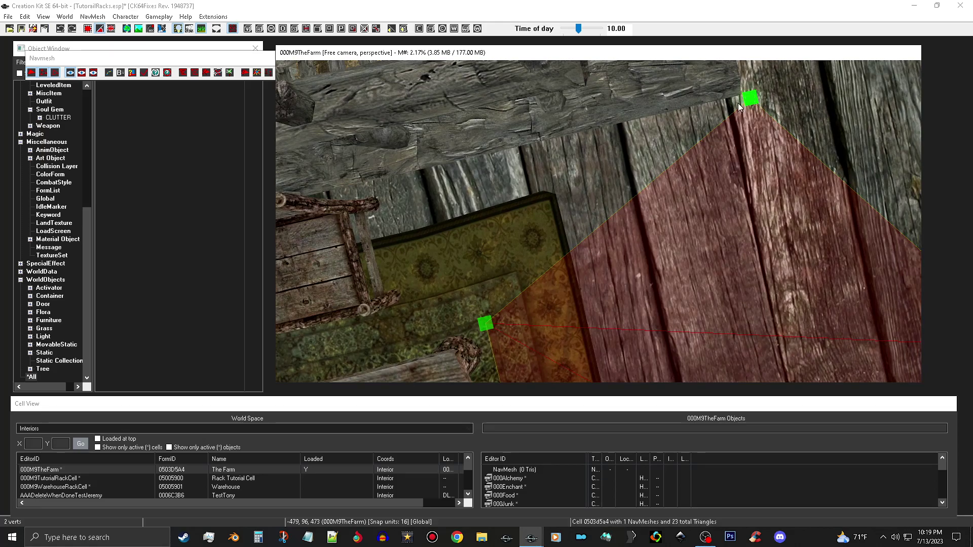
right_click(393, 197)
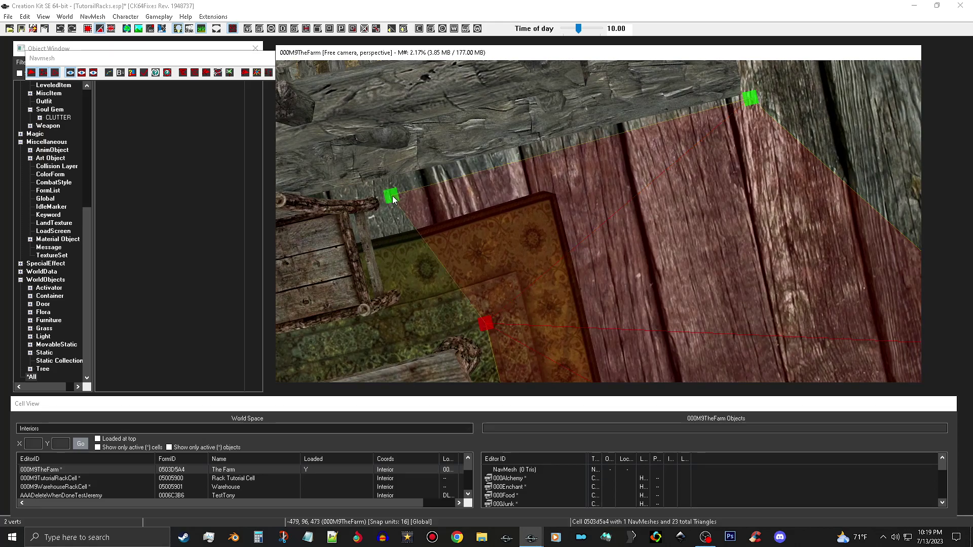
Split the edge between the railing-side chair and the table corner, and move the new vertex into the gap between chair and table
right_click(441, 269)
left_click_drag(442, 269, 403, 342)
mouse_move(592, 267)
middle_mouse_down()
mouse_move(543, 282)
mouse_move(568, 277)
mouse_move(580, 255)
middle_mouse_up()
middle_click_drag(577, 168, 659, 345)
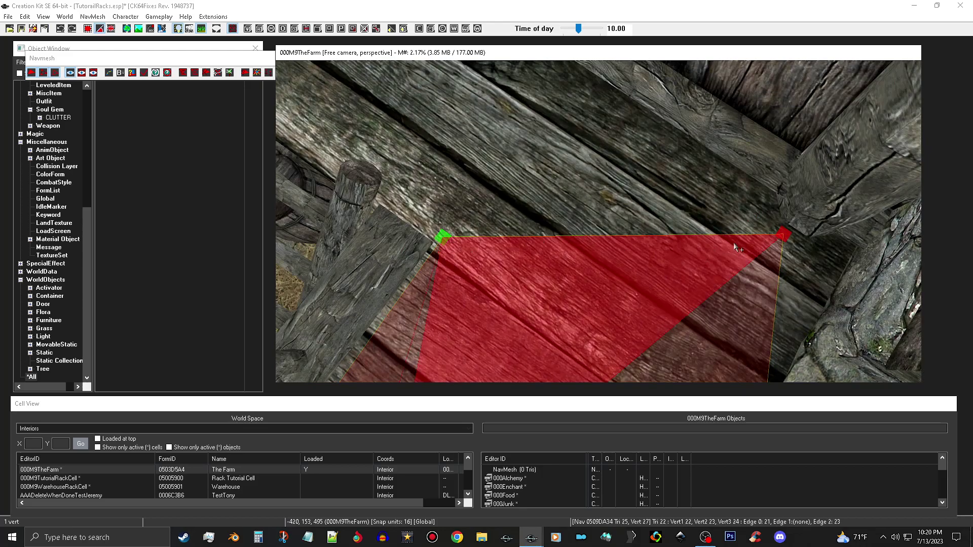
Extend the navmesh across the landing boards with two triangles, reaching the nearer stair post and the beam along the wall
middle_click_drag(557, 129, 576, 162)
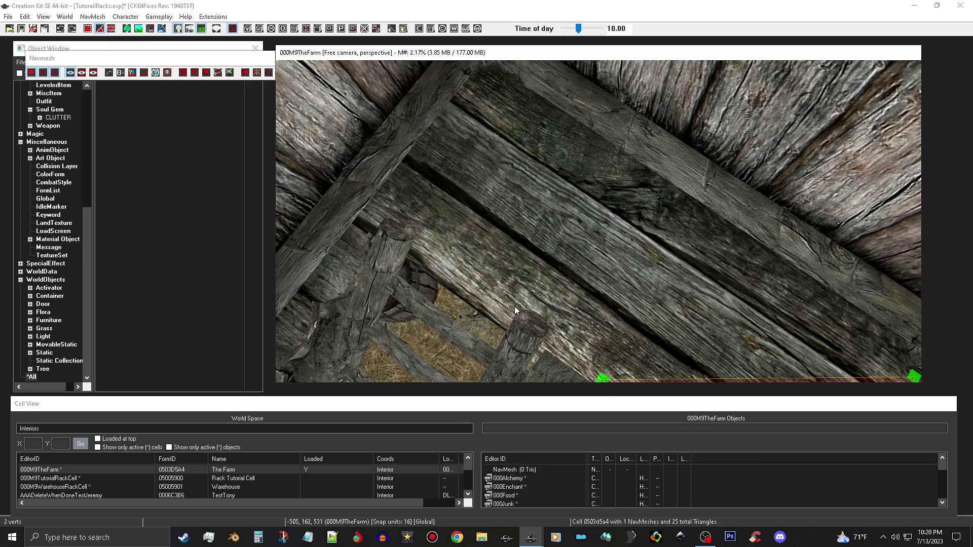
middle_click_drag(685, 307, 654, 291)
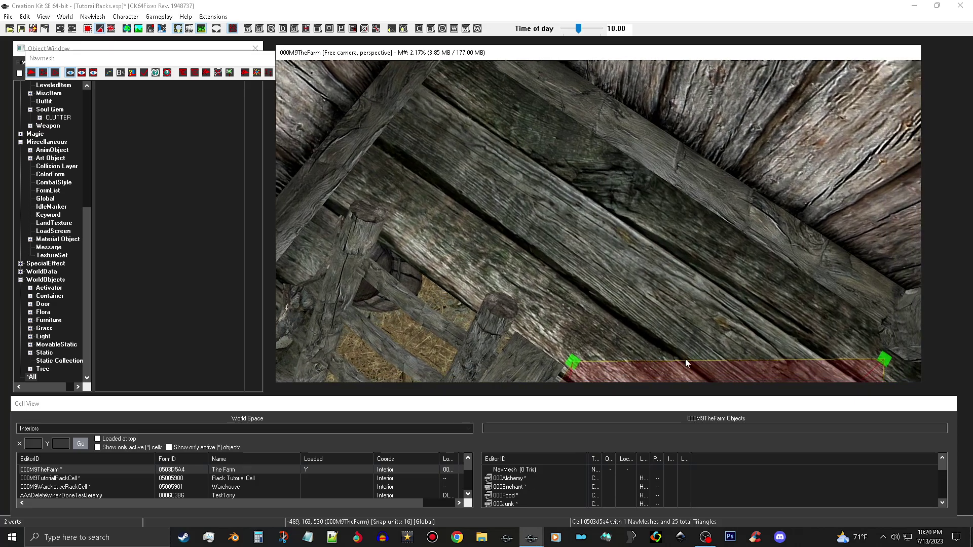
right_click(492, 313, "ctrl")
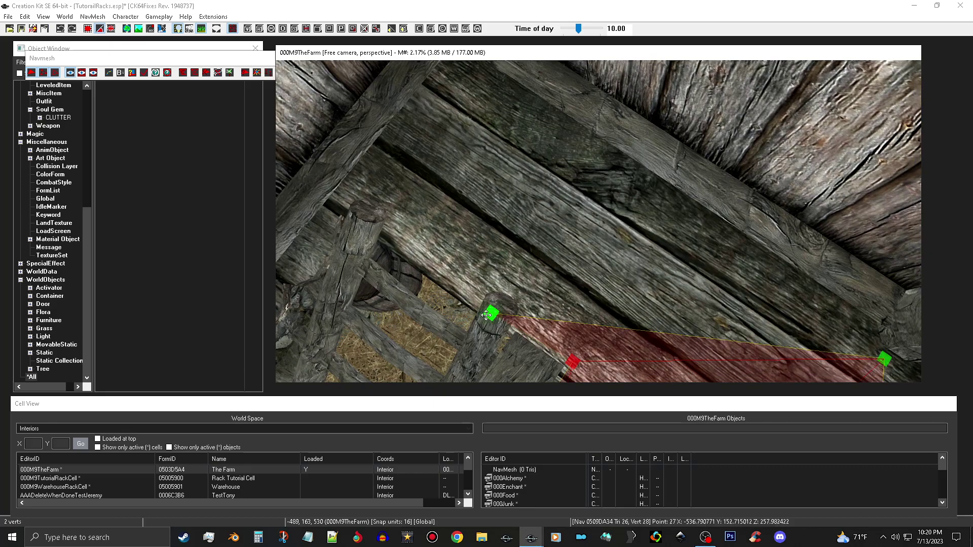
right_click(606, 150, "ctrl")
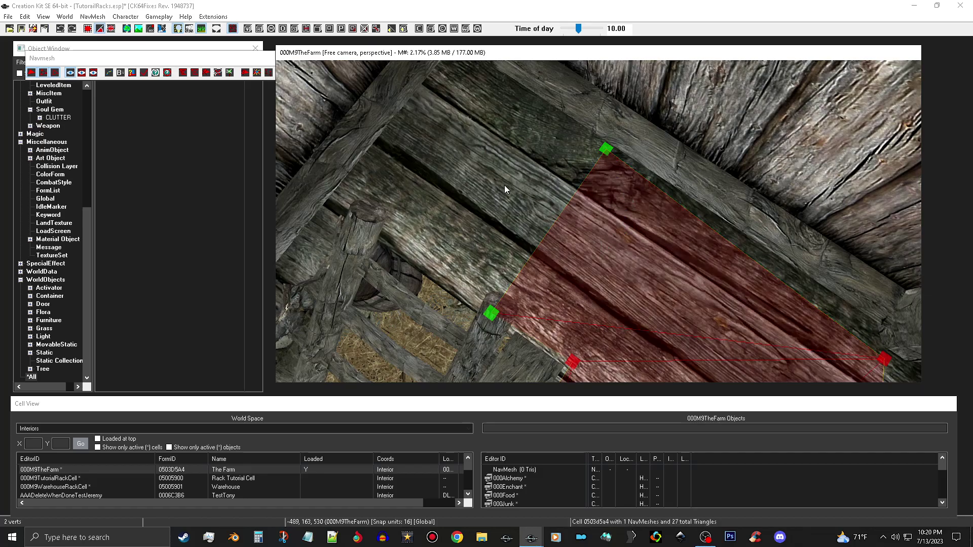
Fill the end of the landing with two more triangles, reaching the farther stair post and the corner where the beams meet
middle_click_drag(505, 185, 525, 198)
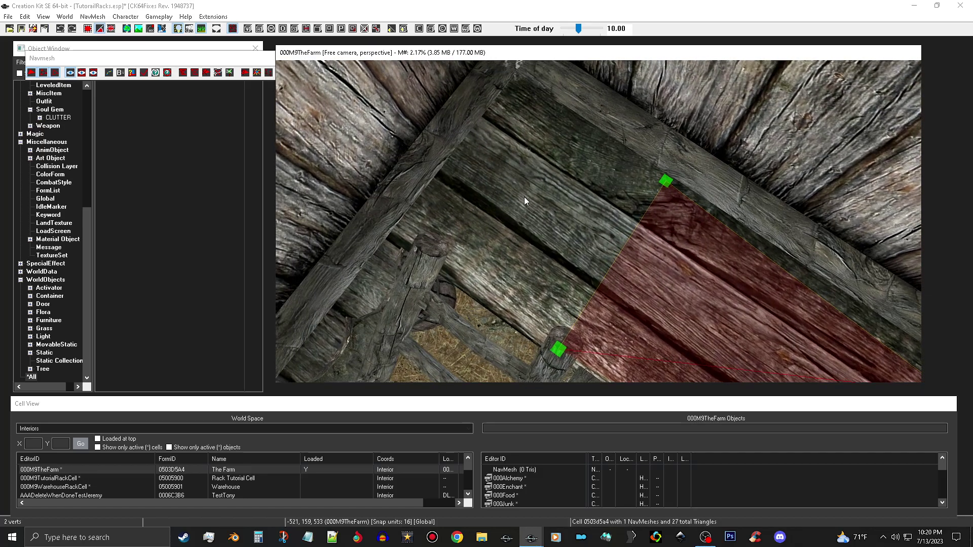
right_click(421, 254, "ctrl")
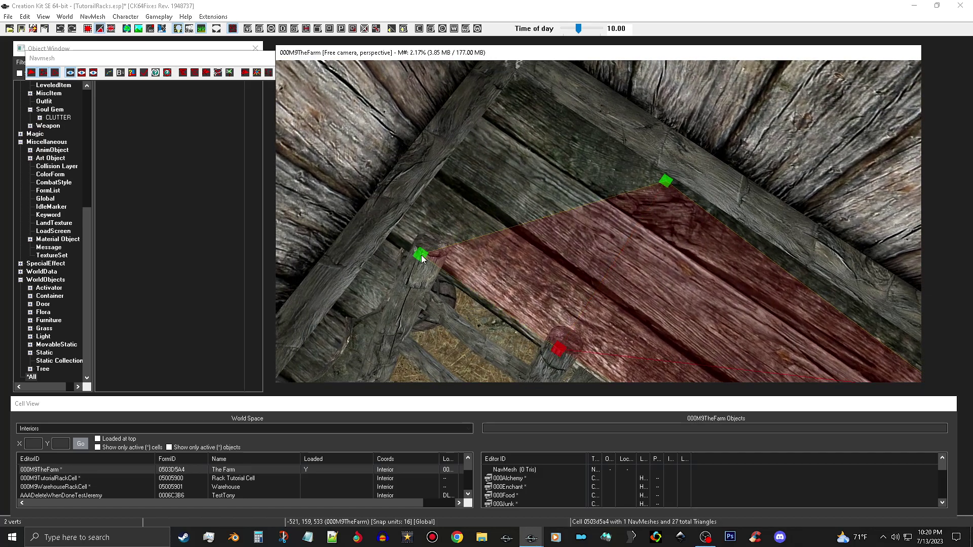
right_click(521, 98, "ctrl")
Select the two stair-post vertices and add two triangles down the staircase, ending on the stone floor at its foot
middle_click_drag(538, 248, 458, 318)
middle_click_drag(537, 273, 648, 223, "shift")
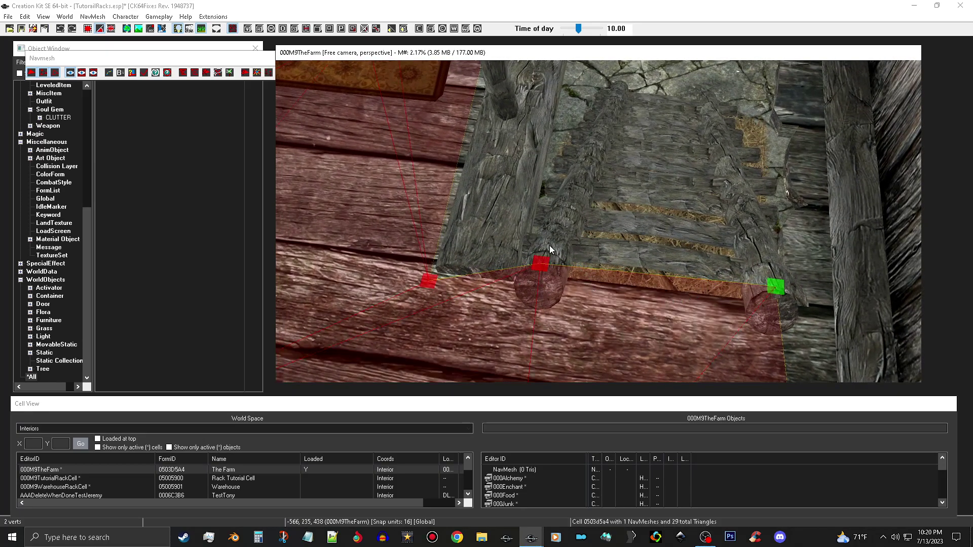
left_click(543, 268)
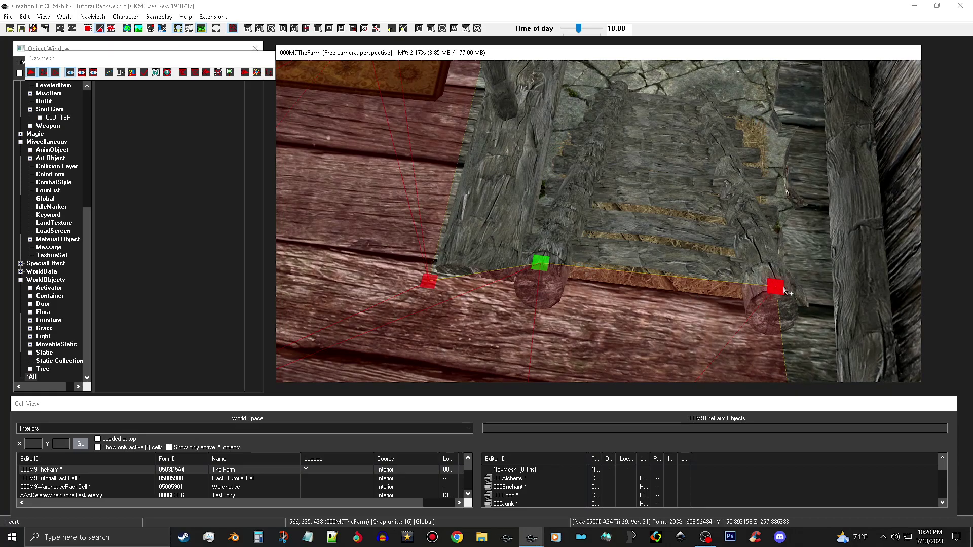
left_click(778, 286, "ctrl")
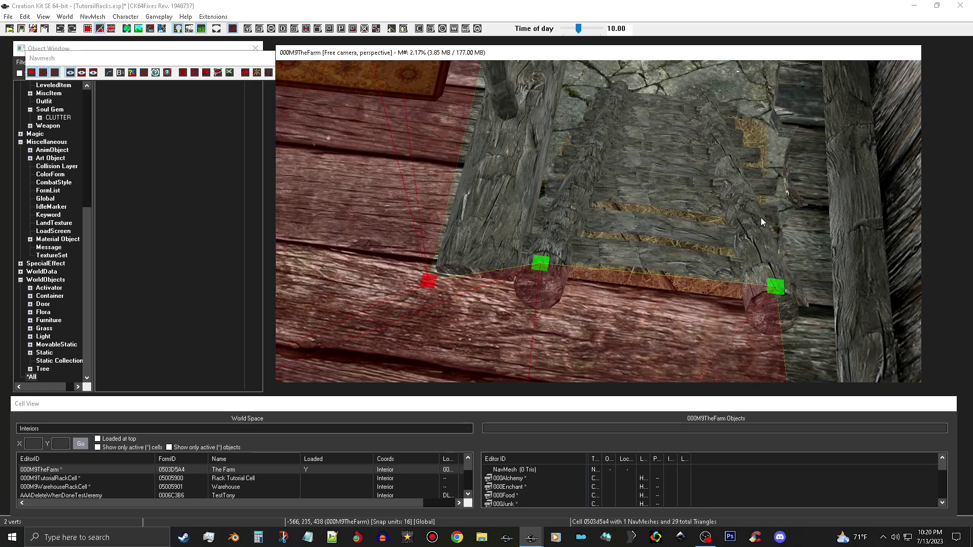
scroll(761, 217, "up", 5)
middle_click_drag(762, 217, 710, 165, "shift")
scroll(725, 201, "up", 3)
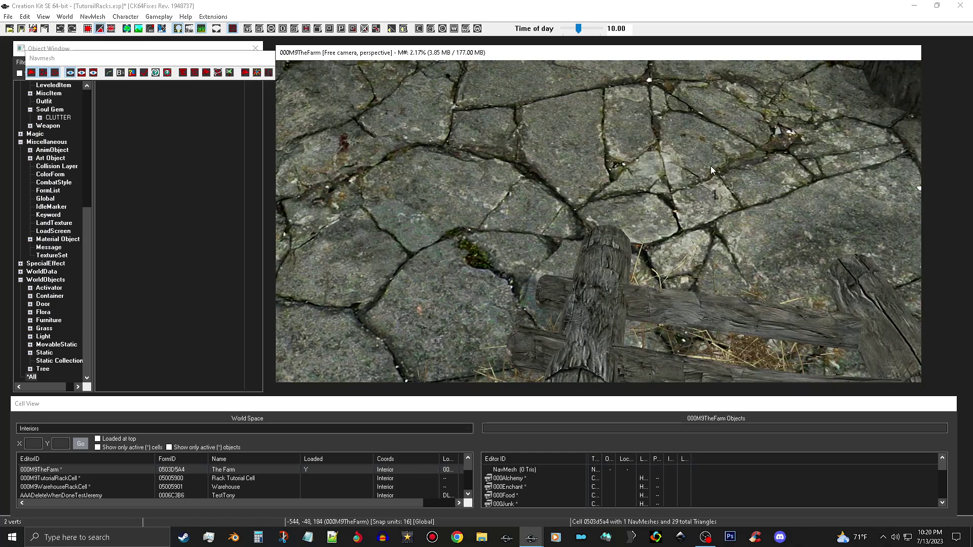
right_click(607, 213)
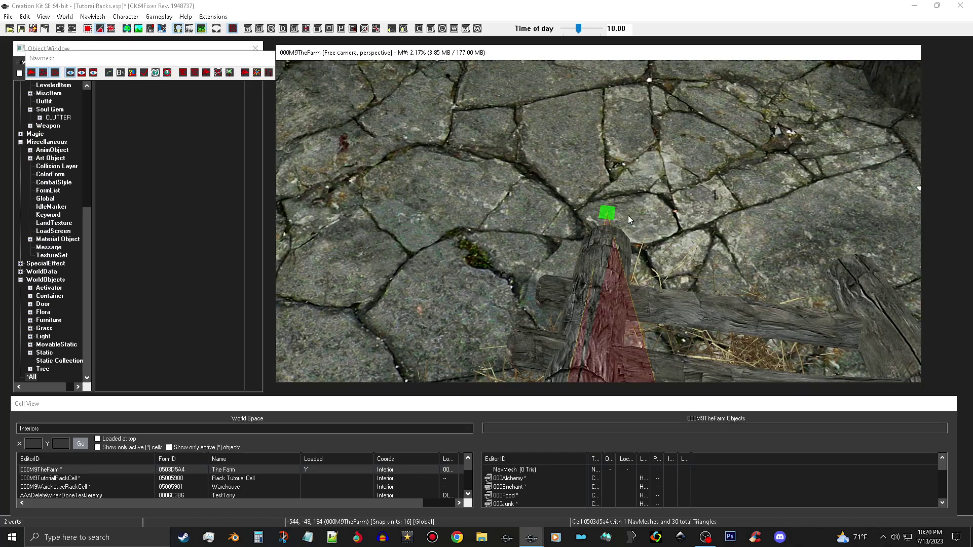
right_click(859, 246, "ctrl")
middle_click_drag(859, 245, 659, 257, "shift")
middle_click_drag(652, 262, 792, 226)
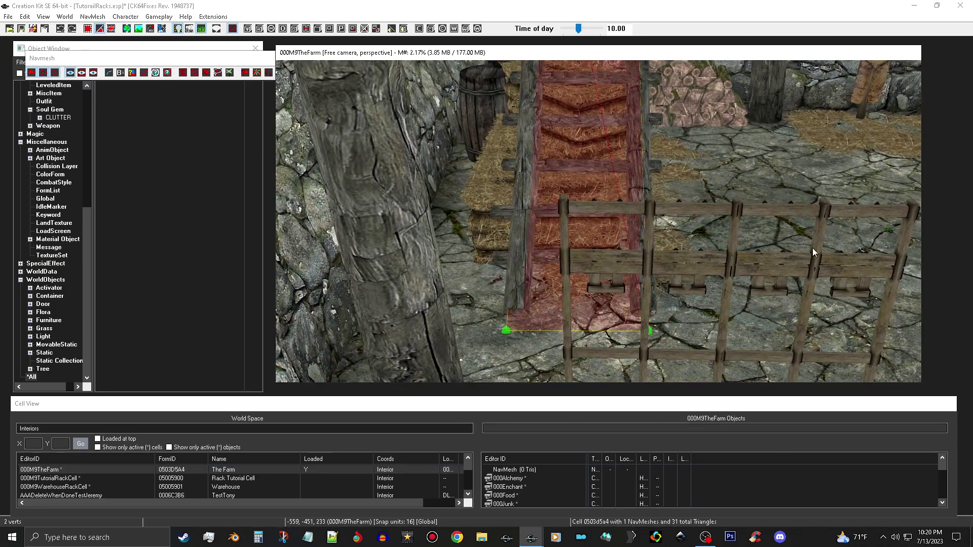
Move the navmesh vertex at the bedroom doorway beyond the green rug closer to the base of its door post
middle_click_drag(723, 265, 657, 310)
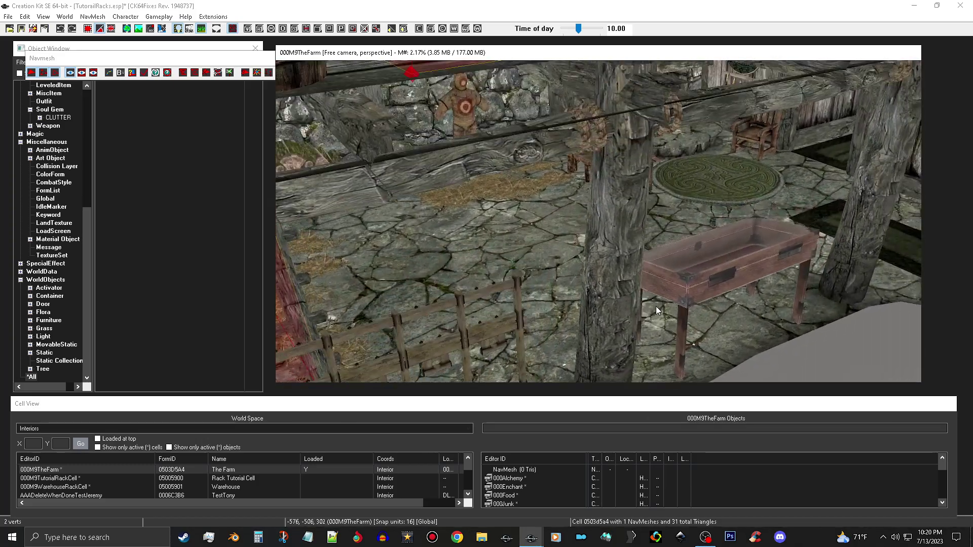
middle_click_drag(777, 126, 783, 300)
scroll(746, 303, "up", 3)
scroll(783, 300, "up", 4)
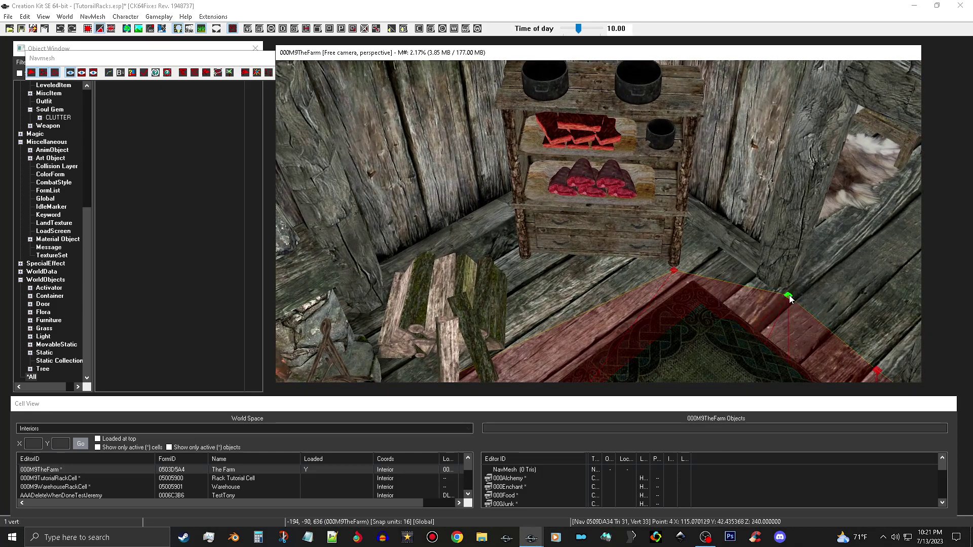
middle_click_drag(789, 296, 821, 321)
scroll(794, 306, "up", 4)
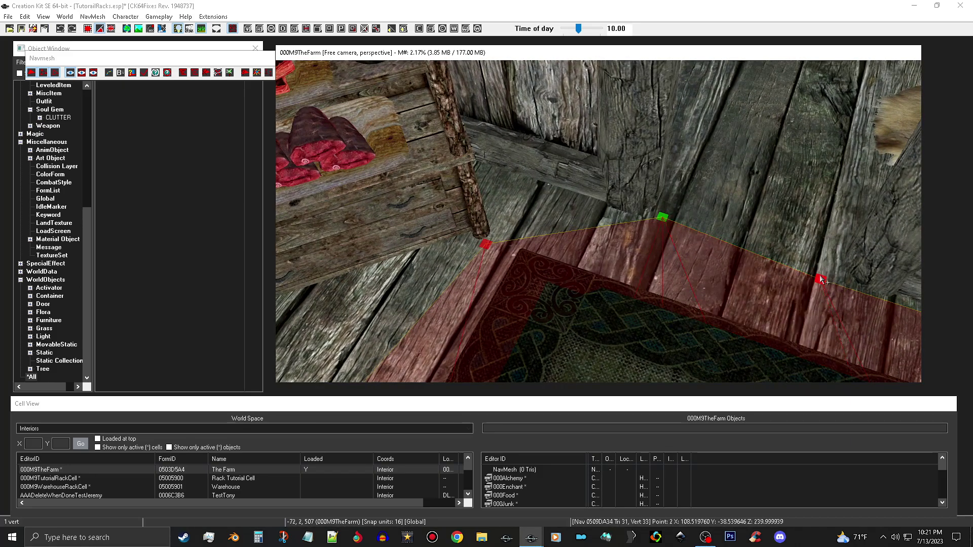
middle_click_drag(821, 279, 747, 309)
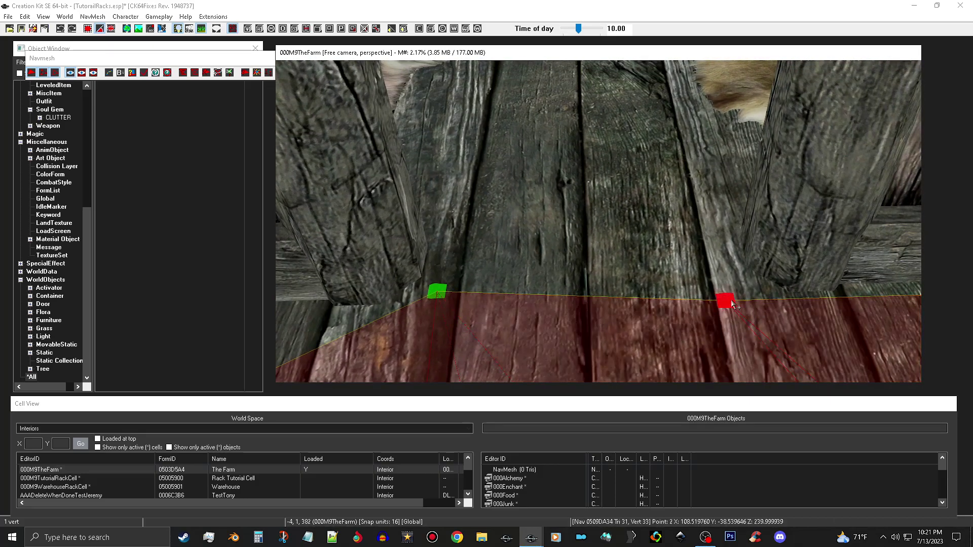
left_click(725, 301)
left_click_drag(731, 299, 759, 294)
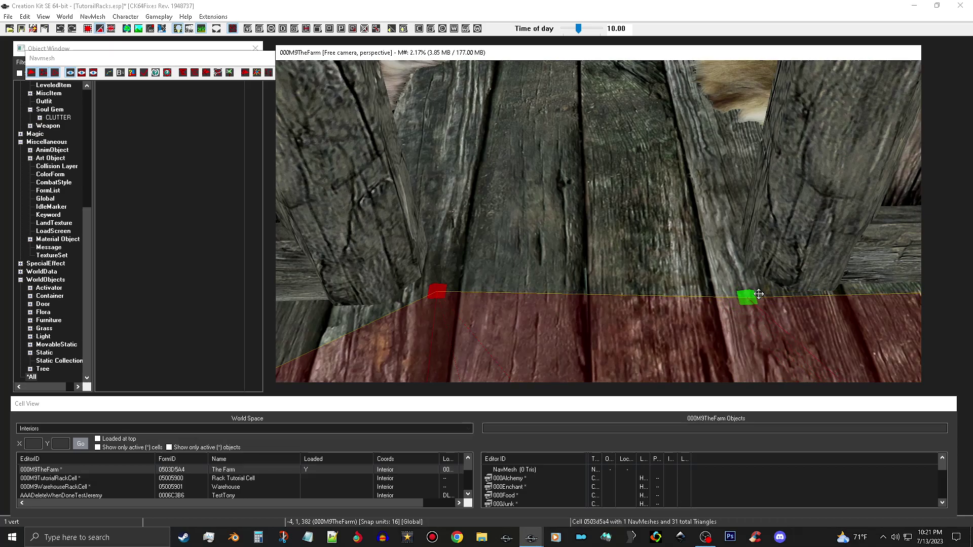
Select both doorway vertices and add two triangles through the opening, with new vertices along the inner sides of the door posts
middle_click_drag(739, 293, 735, 267, "shift")
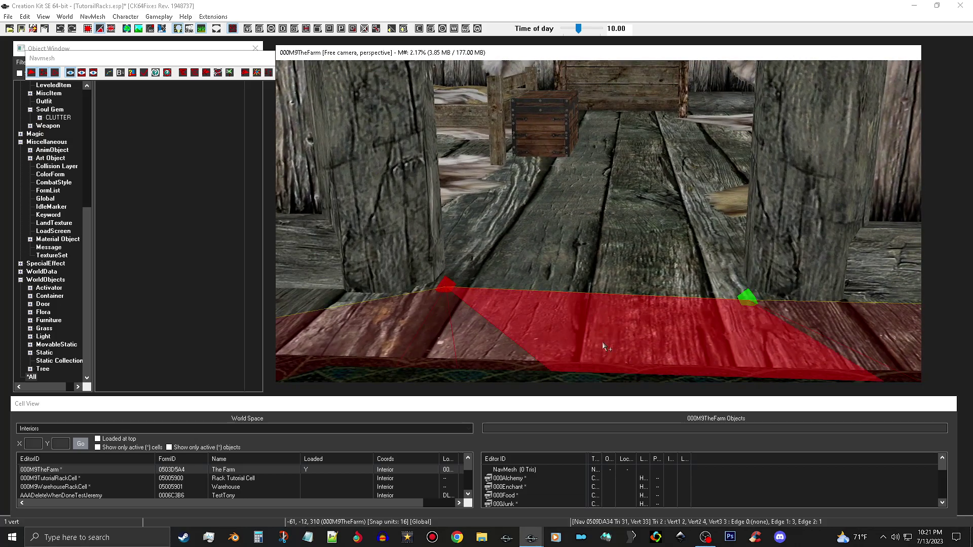
middle_click_drag(709, 231, 723, 280, "shift")
left_click(436, 306)
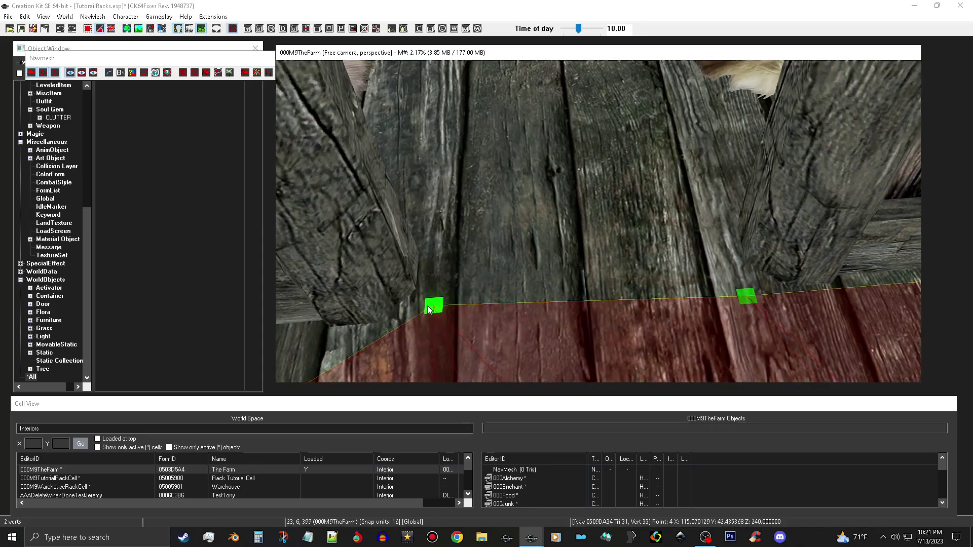
mouse_move(730, 224)
middle_mouse_down("shift")
mouse_move(728, 248)
mouse_move(733, 242)
middle_mouse_up("shift")
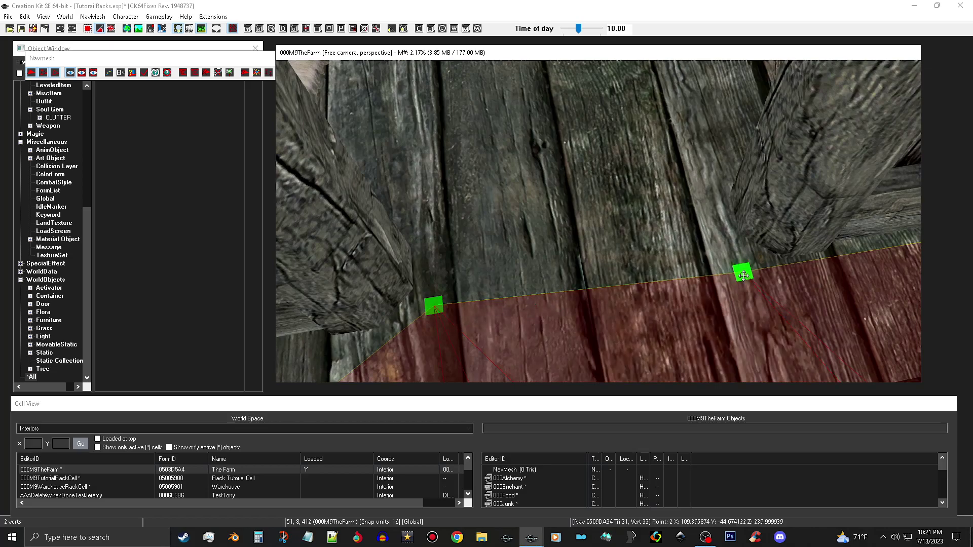
right_click(725, 168, "ctrl")
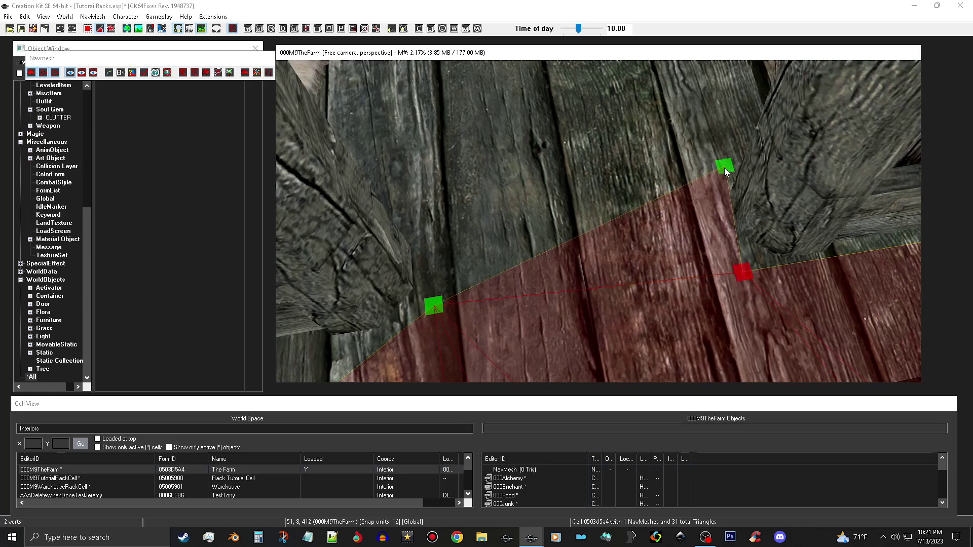
right_click(418, 217, "ctrl")
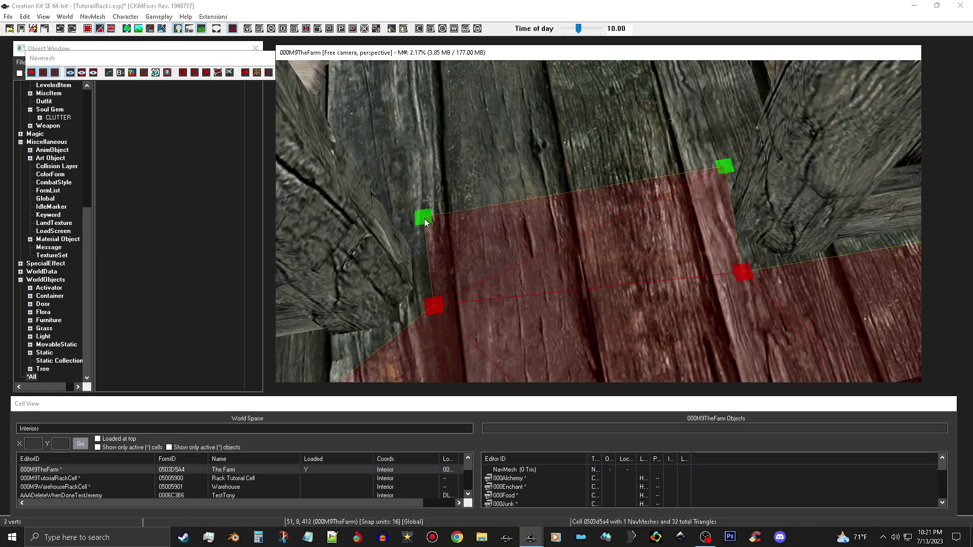
Extend the navmesh from the doorway into the bedroom with two triangles, reaching the tan hide and the bed's foot post
middle_click_drag(655, 93, 656, 163)
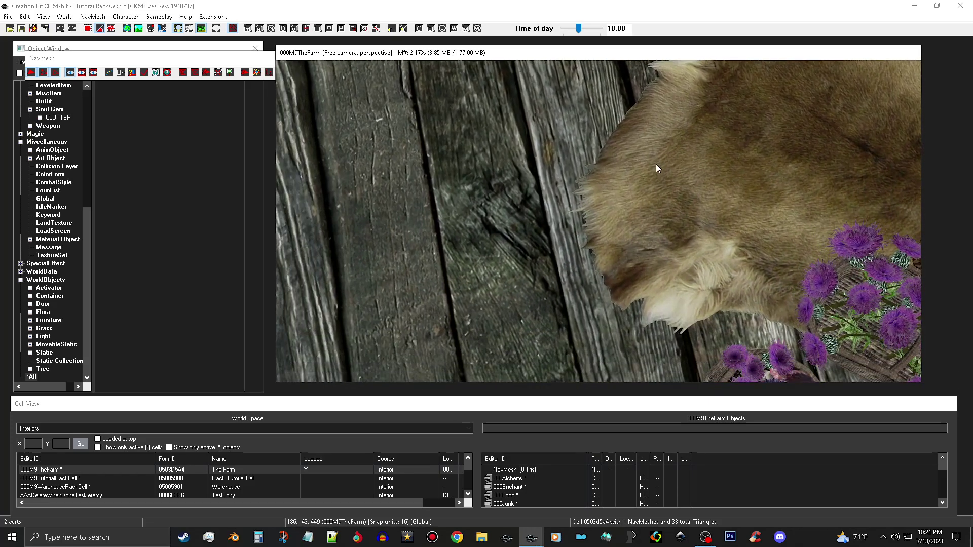
right_click(815, 253)
middle_click_drag(427, 221, 542, 217)
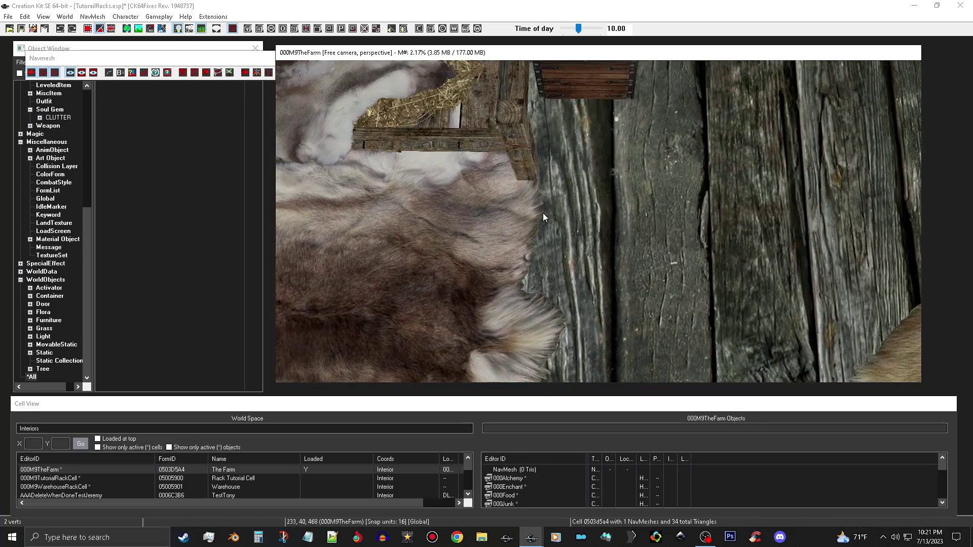
right_click(540, 191)
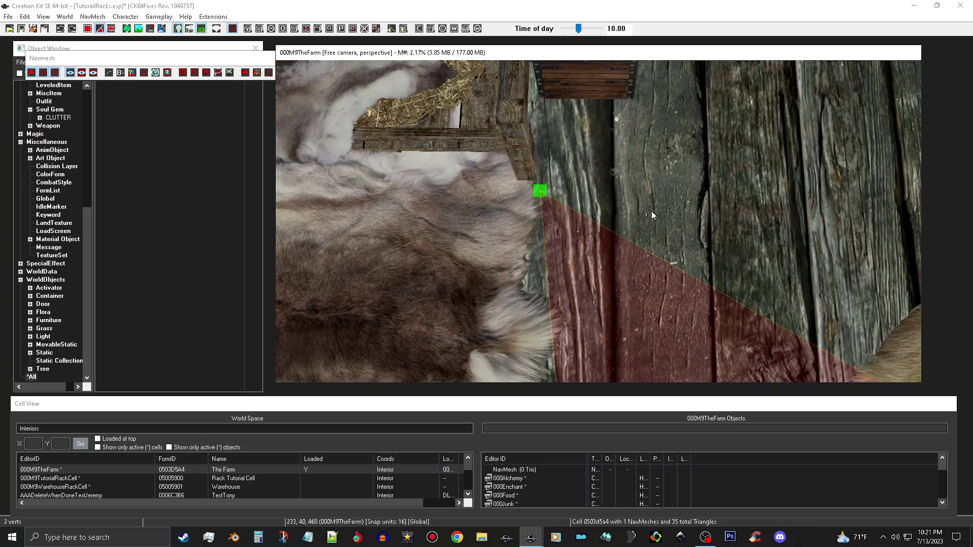
Place three separate vertices on top of the mannequin pedestal beside the bed and form an isolated navmesh triangle from them
scroll(667, 238, "down", 4)
middle_click_drag(668, 281, 507, 282)
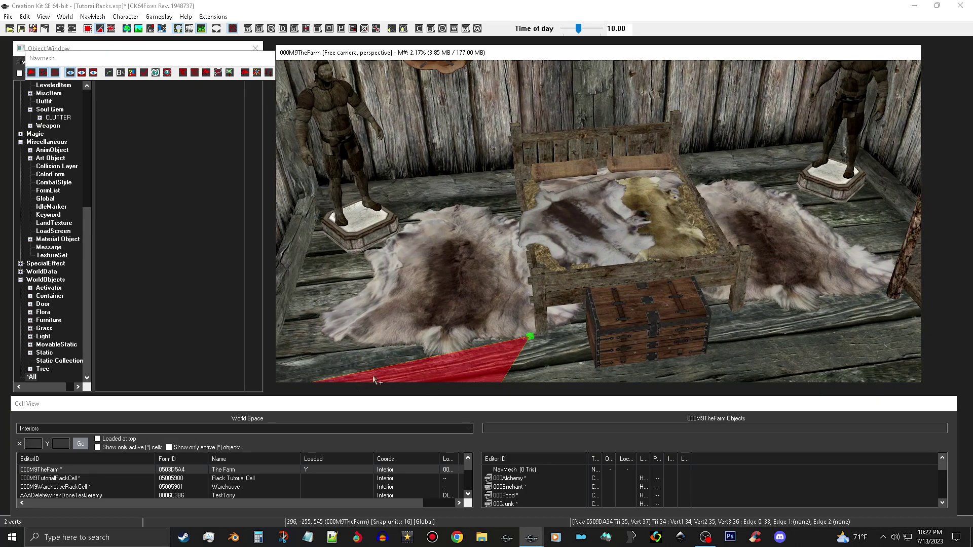
middle_click_drag(493, 353, 444, 346)
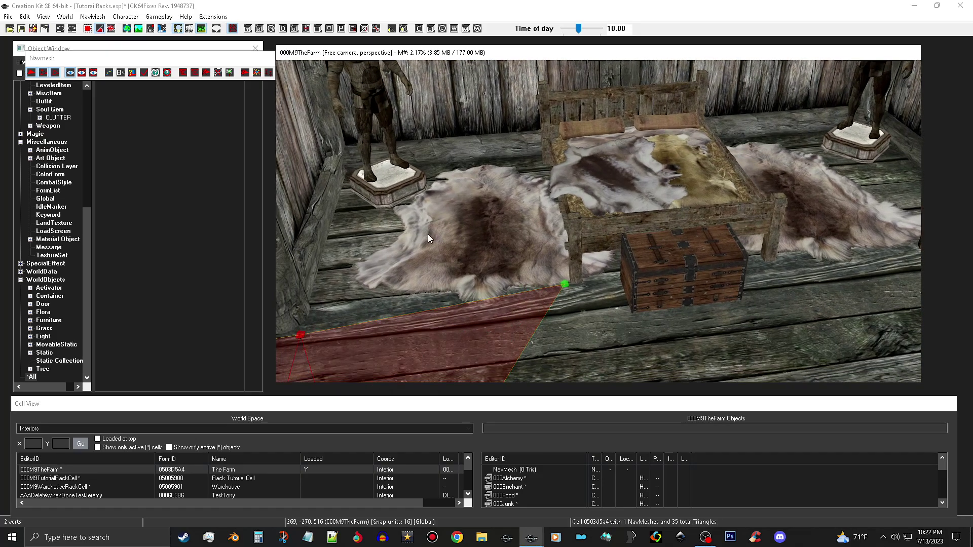
scroll(428, 234, "up", 6)
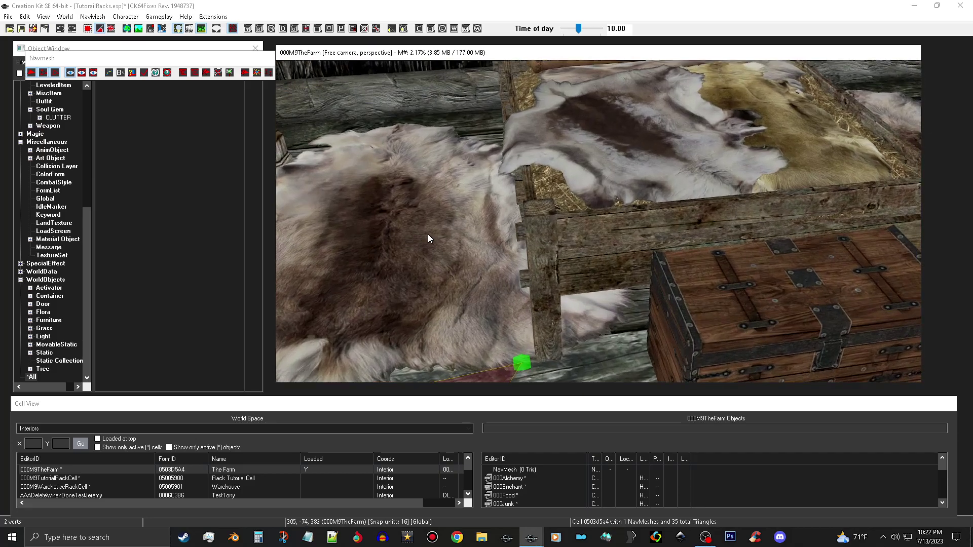
middle_click_drag(378, 179, 501, 217)
scroll(474, 232, "up", 6)
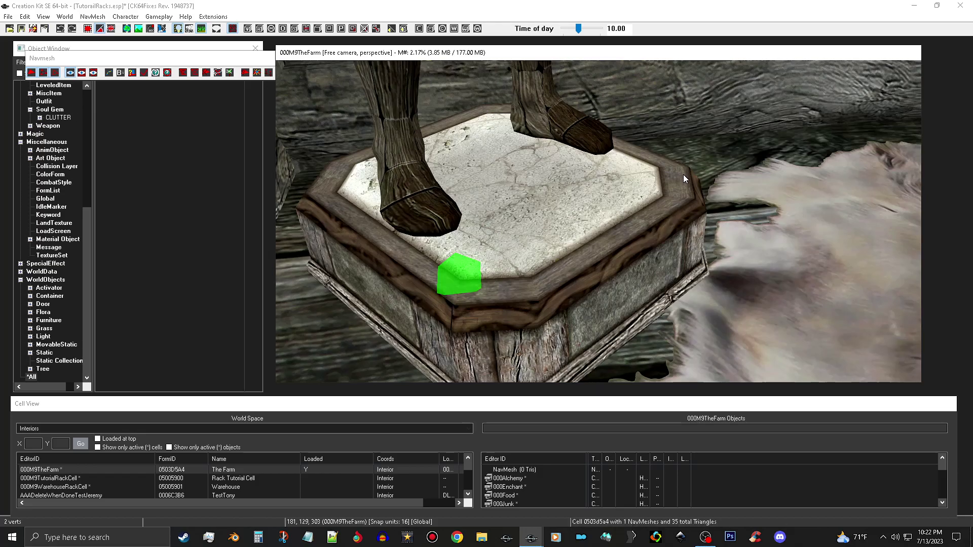
middle_click_drag(657, 190, 599, 203, "shift")
middle_click_drag(639, 161, 625, 201)
scroll(634, 169, "up", 3)
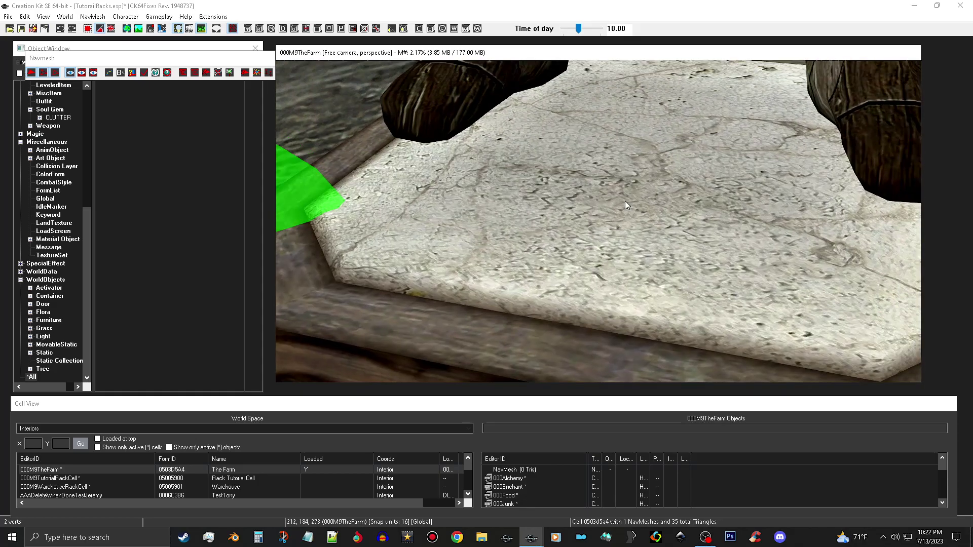
right_click(652, 165, "ctrl")
scroll(654, 167, "down", 5)
middle_click_drag(645, 185, 628, 203, "shift")
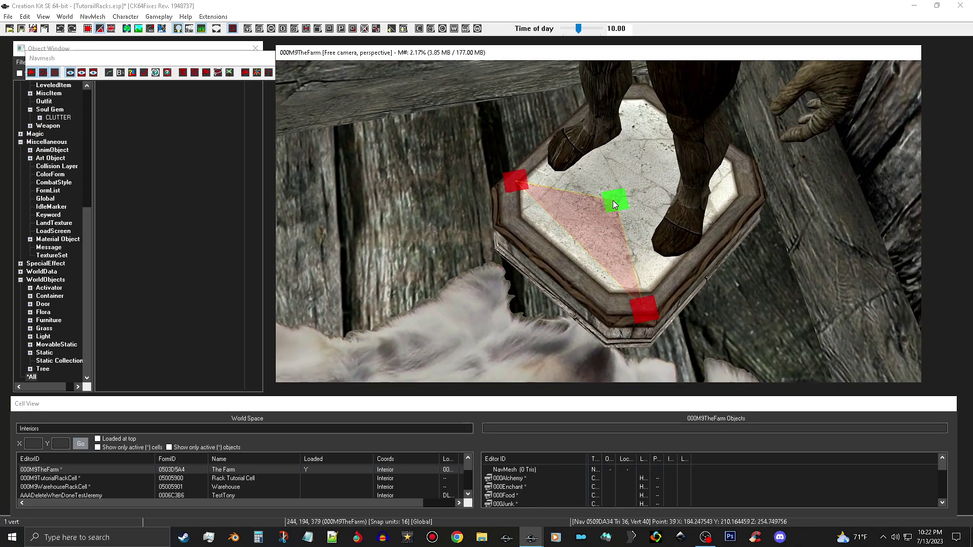
Reposition the pedestal triangle's vertices, with one between the mannequin's feet and the other two at the pedestal's front rim corners
left_click(616, 210)
left_click_drag(616, 210, 630, 174)
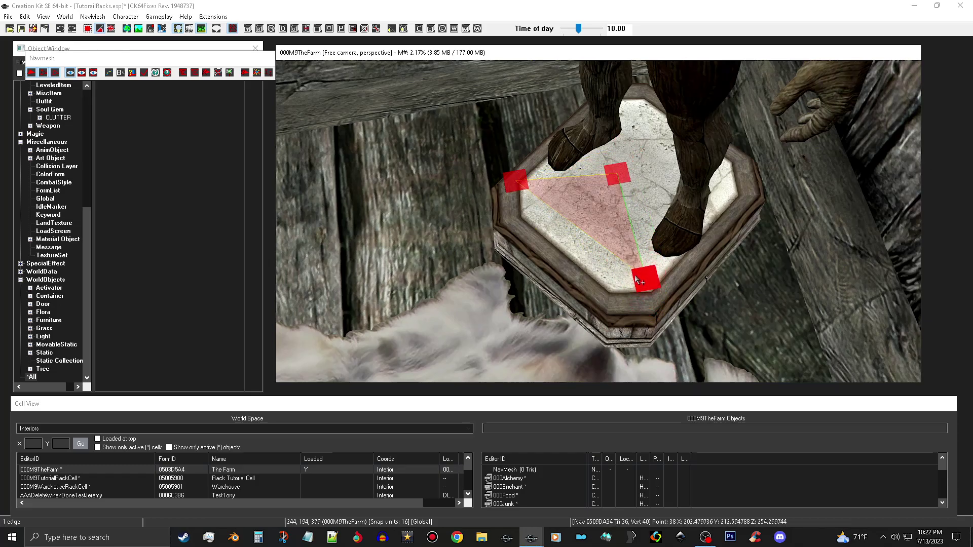
left_click(623, 171)
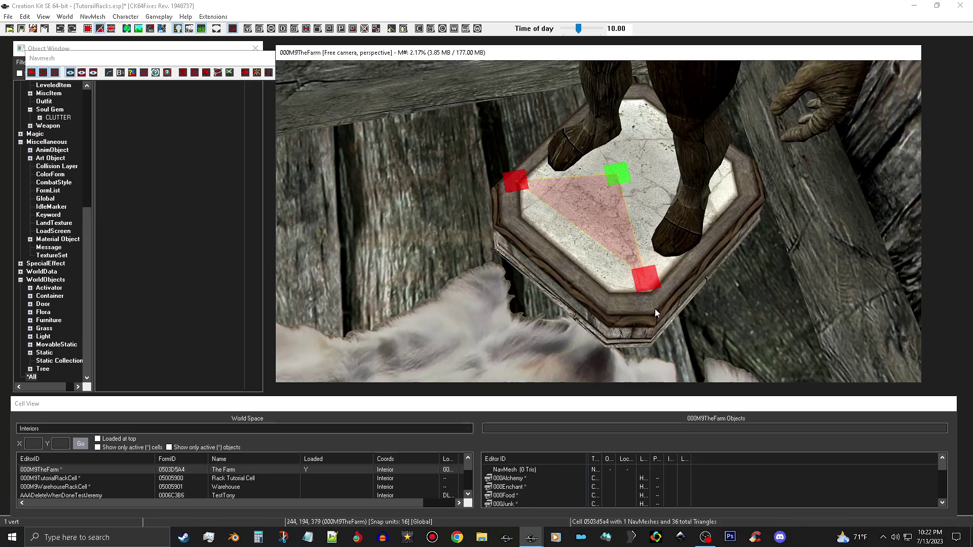
left_click(650, 280)
left_click_drag(651, 283, 645, 311)
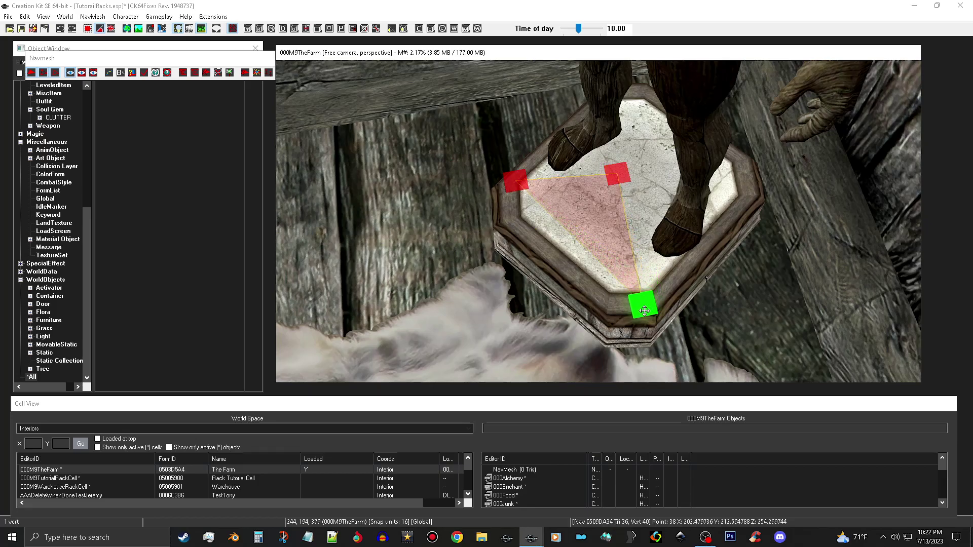
left_click(512, 177)
left_click_drag(512, 182, 508, 206)
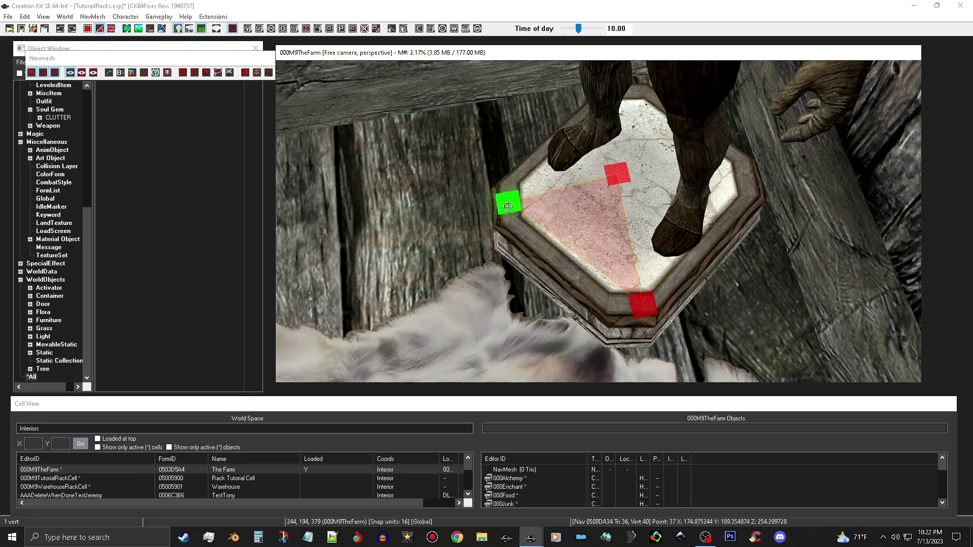
Move the vertex between the mannequin's feet to the pedestal's back corner and add a second triangle out to the remaining corner
left_click(627, 176)
left_click_drag(627, 176, 639, 56)
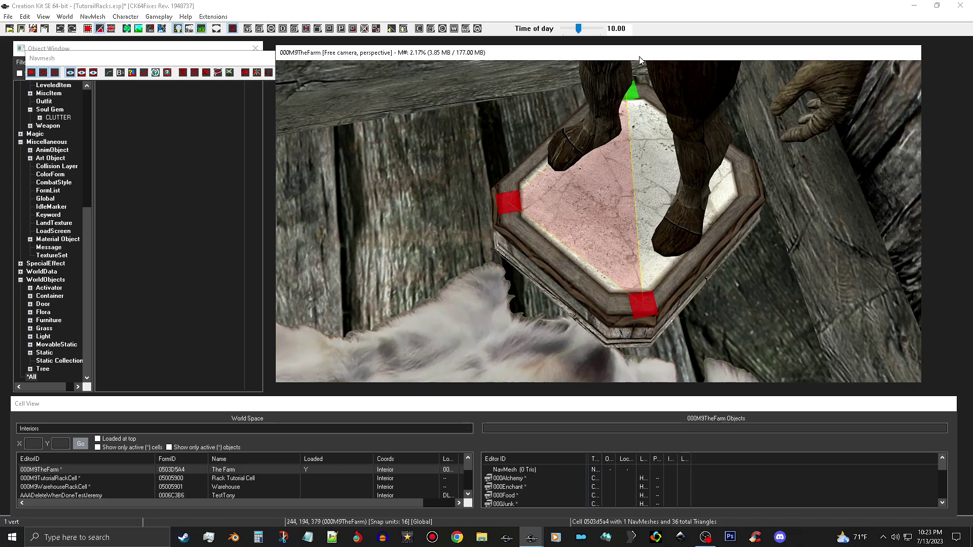
left_click(639, 313, "ctrl")
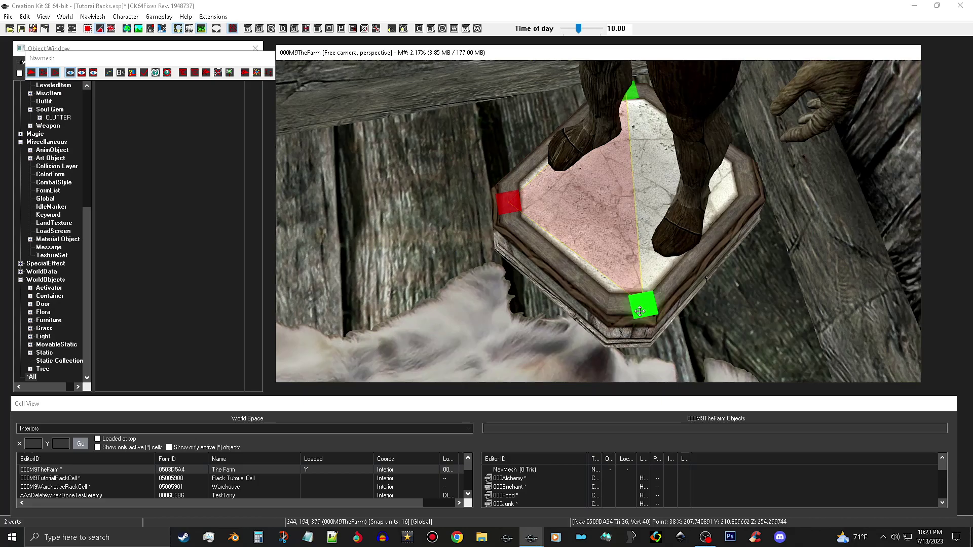
scroll(686, 254, "up", 5)
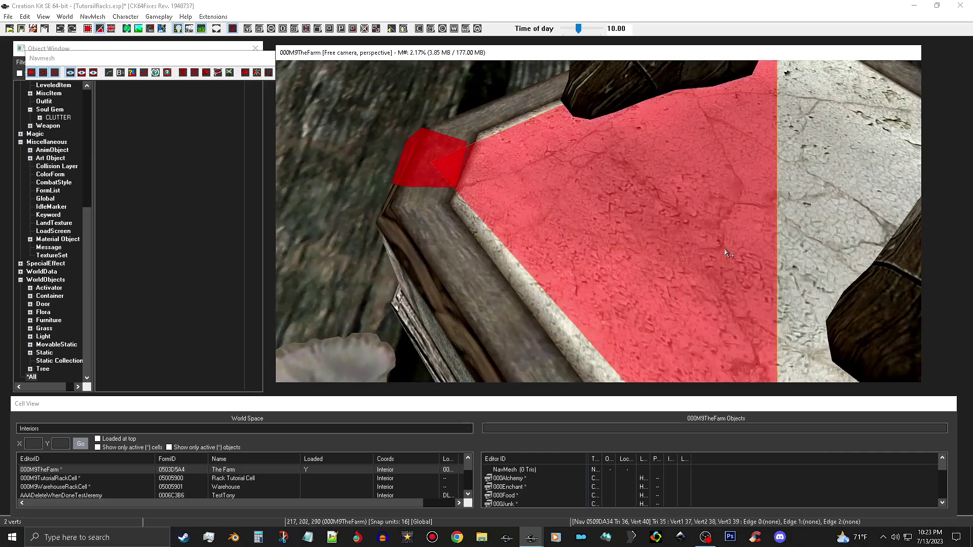
scroll(641, 254, "down", 5)
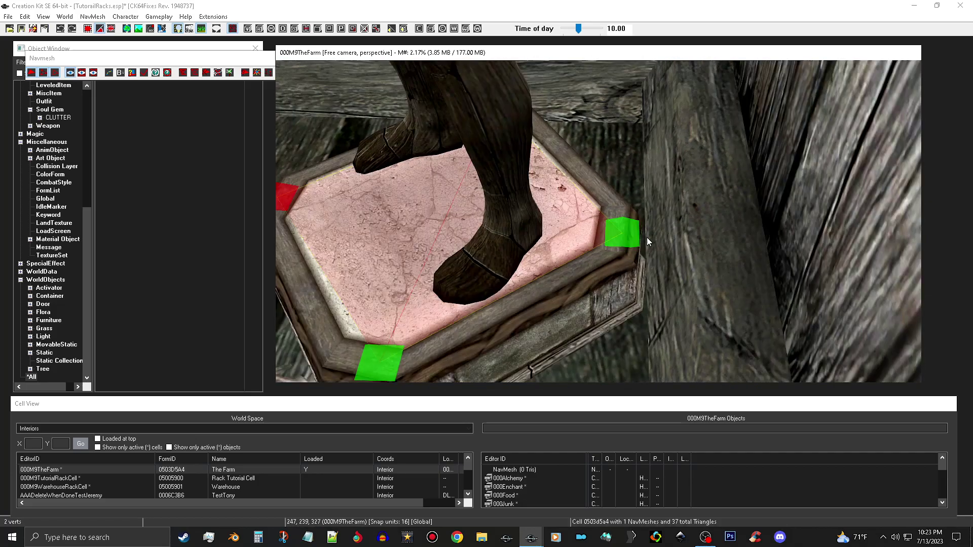
Nudge the four vertices of the pedestal's navmesh outward onto the rim corners so it covers the whole top
middle_click_drag(647, 237, 680, 257, "shift")
scroll(667, 233, "down", 5)
middle_click_drag(640, 306, 653, 303, "shift")
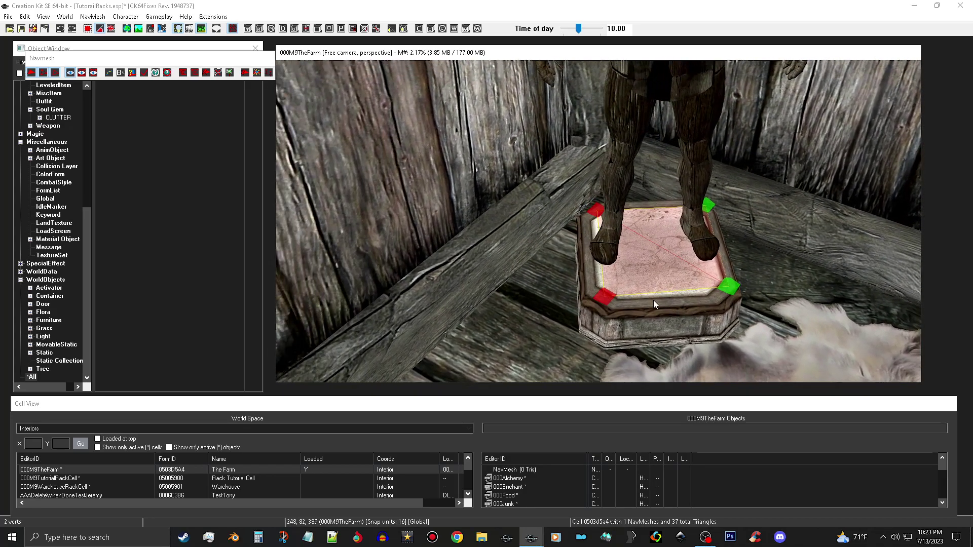
scroll(640, 296, "up", 2)
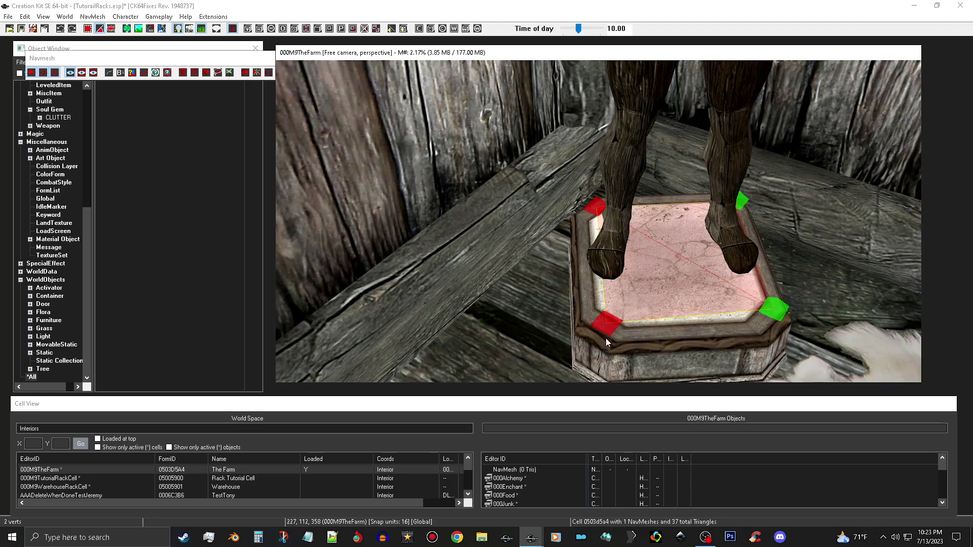
left_click(610, 324)
left_click_drag(607, 324, 589, 323)
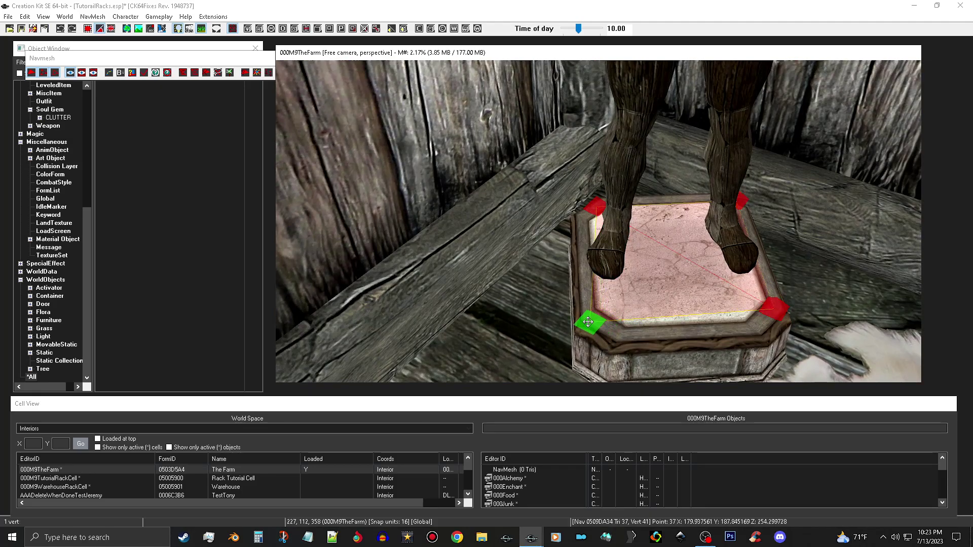
left_click(595, 210)
left_click_drag(599, 212, 587, 213)
middle_click_drag(763, 229, 734, 237)
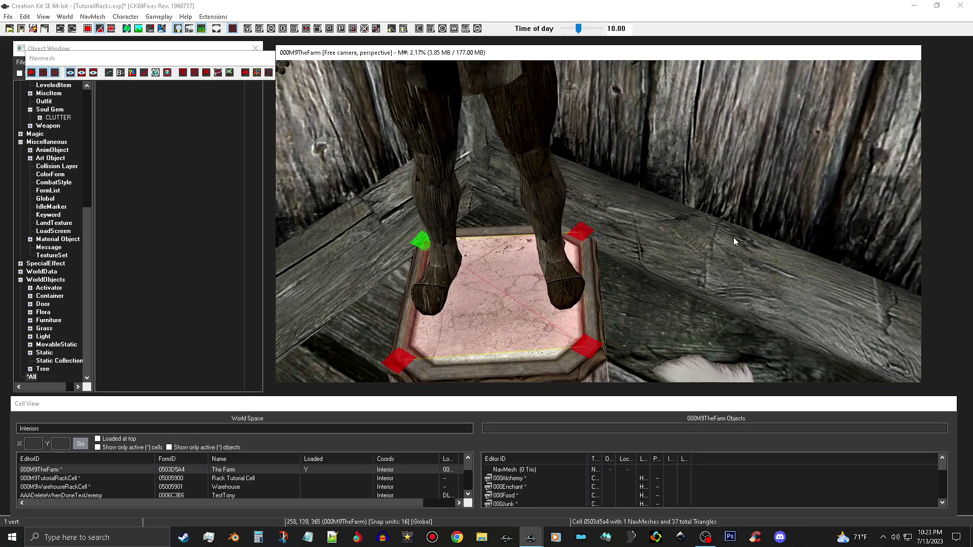
left_click(583, 232)
left_click_drag(581, 229, 593, 238)
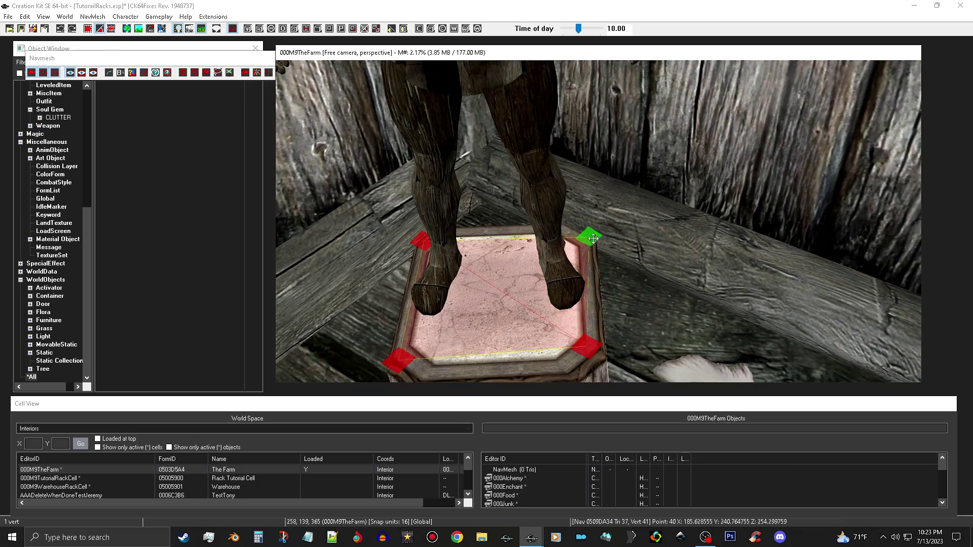
left_click(588, 346)
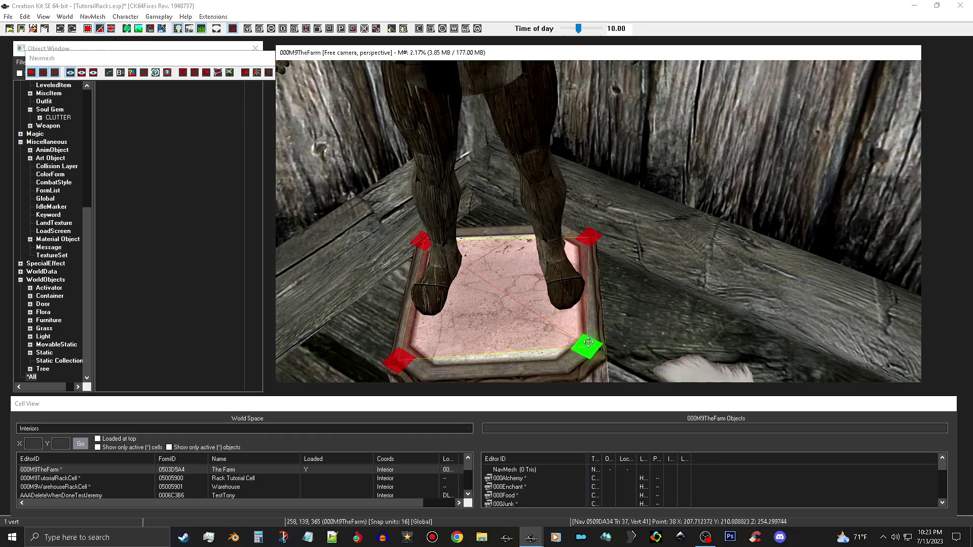
left_click_drag(588, 345, 601, 349)
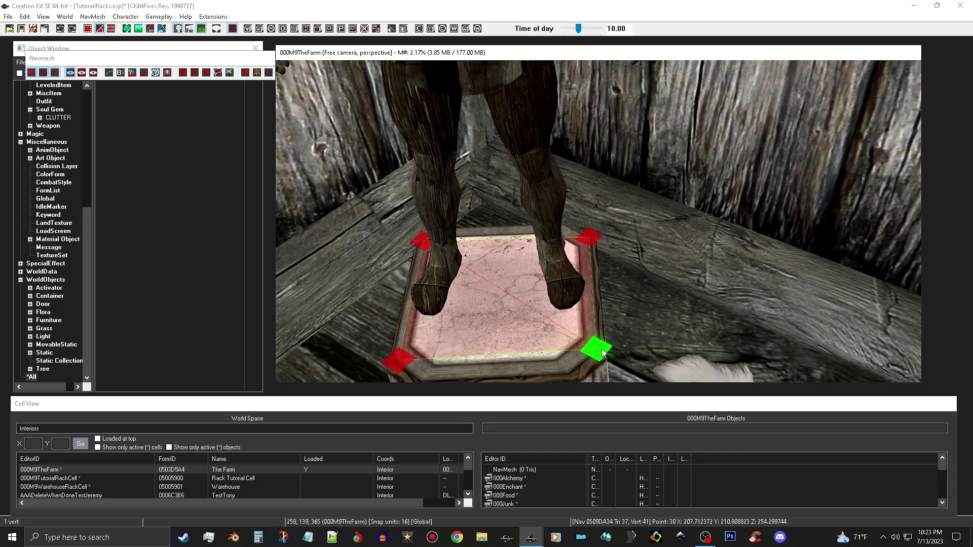
Try to form a navmesh triangle from three vertices on the second mannequin's pedestal, and delete the misplaced geometry
scroll(601, 350, "down", 5)
middle_click_drag(601, 351, 660, 286, "shift")
scroll(461, 352, "up", 3)
scroll(519, 303, "down", 2)
scroll(629, 269, "up", 4)
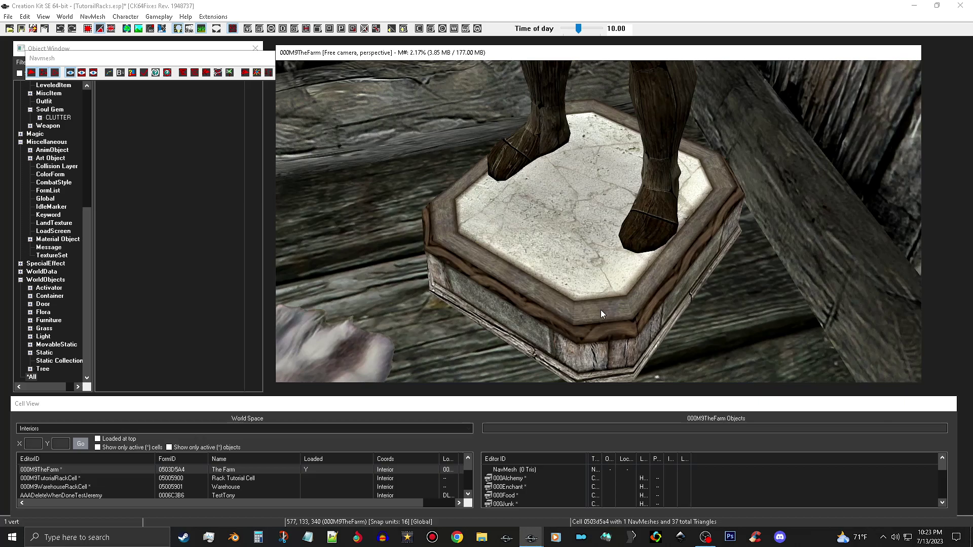
right_click(433, 220, "ctrl")
right_click(548, 242, "ctrl")
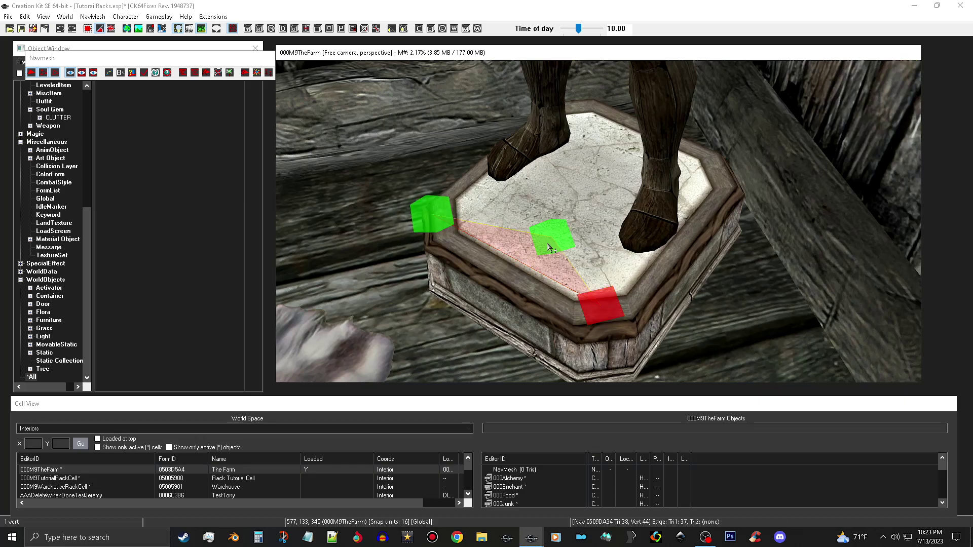
middle_click_drag(563, 246, 582, 229, "shift")
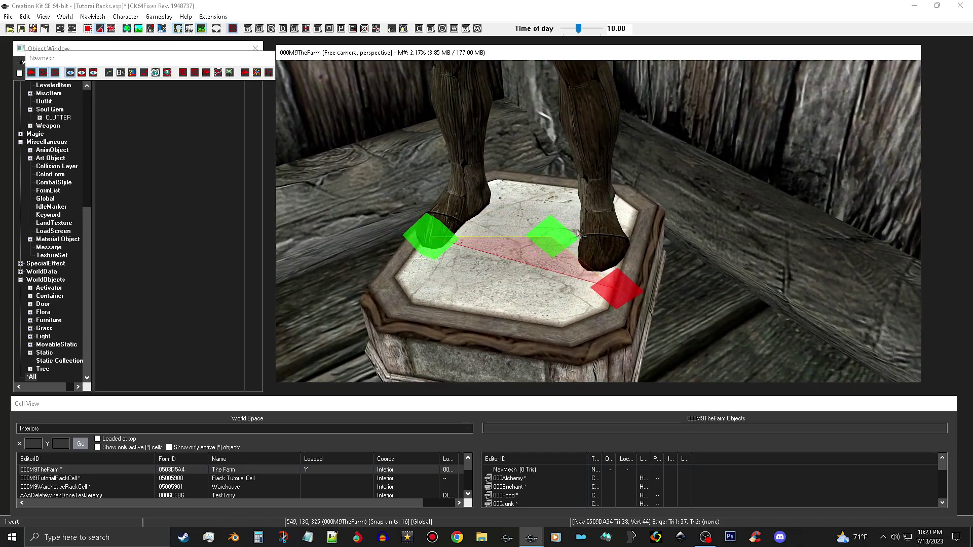
scroll(573, 233, "down", 2)
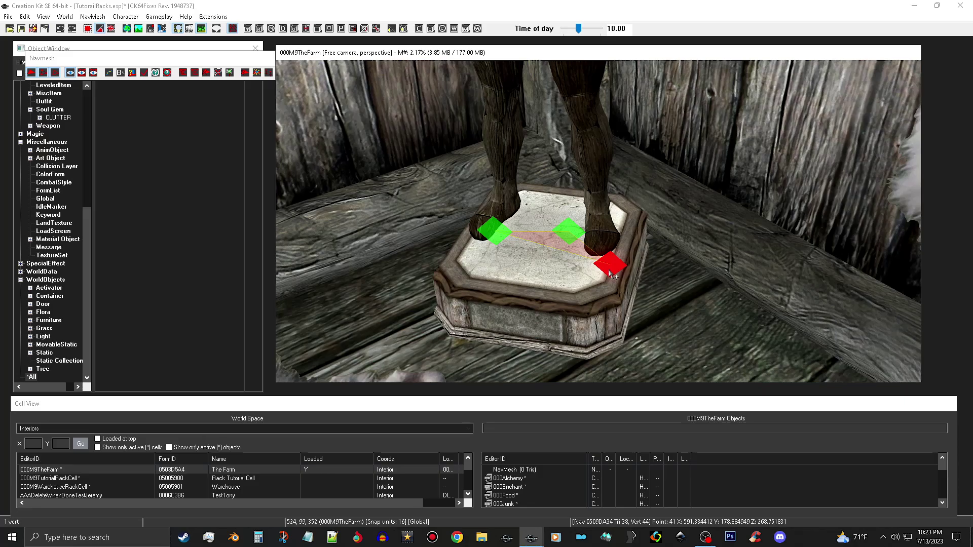
key("Delete")
Place vertices on the second pedestal's two front corners and the middle of its top to form an isolated navmesh triangle
middle_click_drag(597, 282, 700, 359, "shift")
scroll(670, 296, "up", 3)
middle_click_drag(670, 296, 594, 271, "shift")
scroll(614, 275, "down", 6)
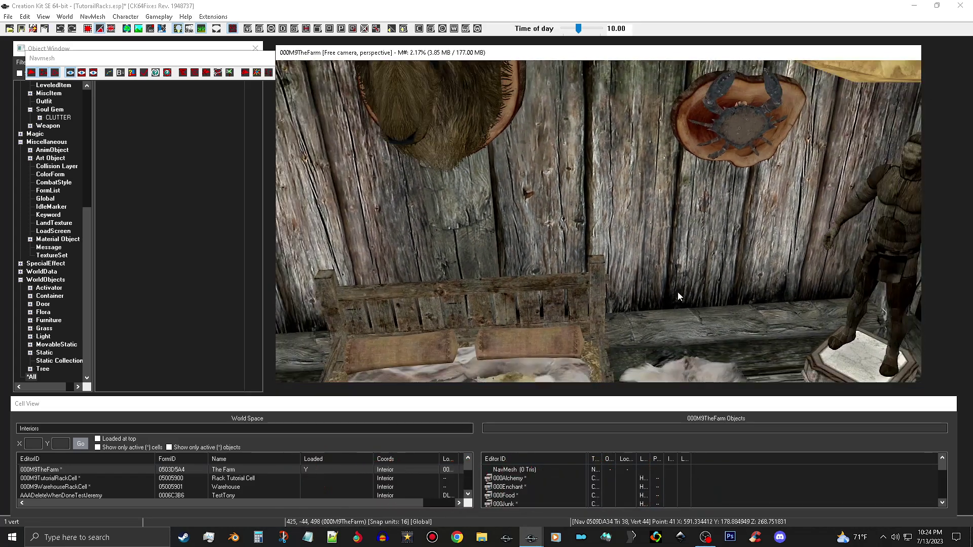
middle_click_drag(677, 292, 637, 252)
scroll(637, 253, "up", 1)
scroll(637, 253, "up", 5)
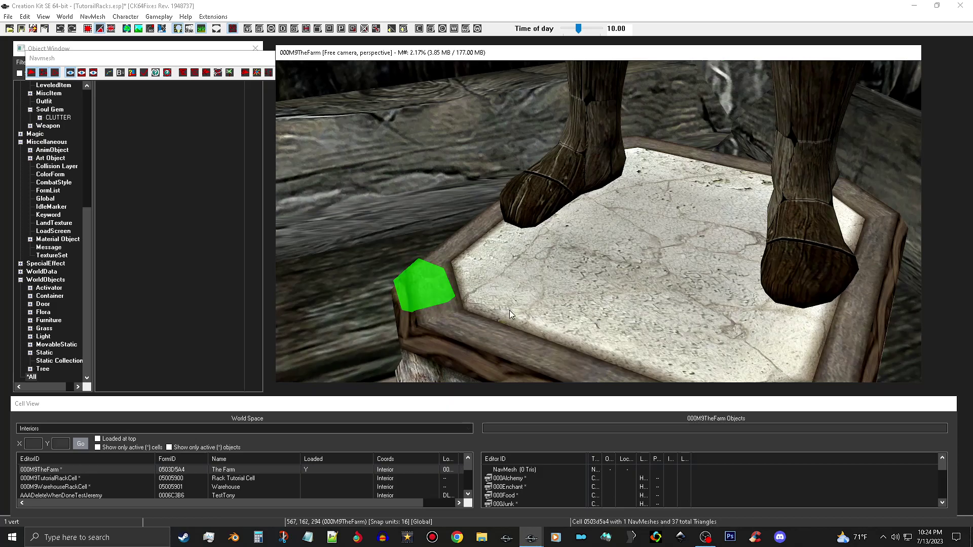
middle_click_drag(640, 324, 758, 329)
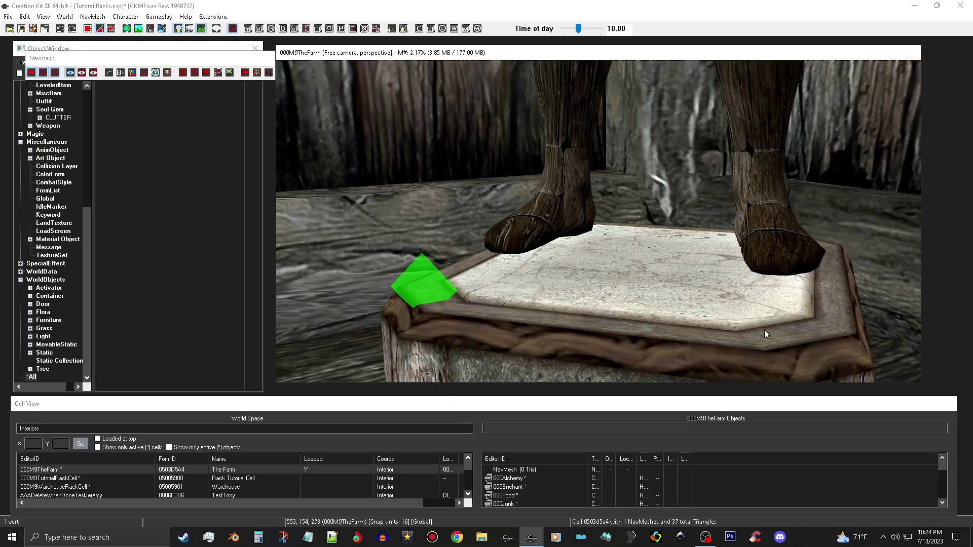
right_click(842, 333)
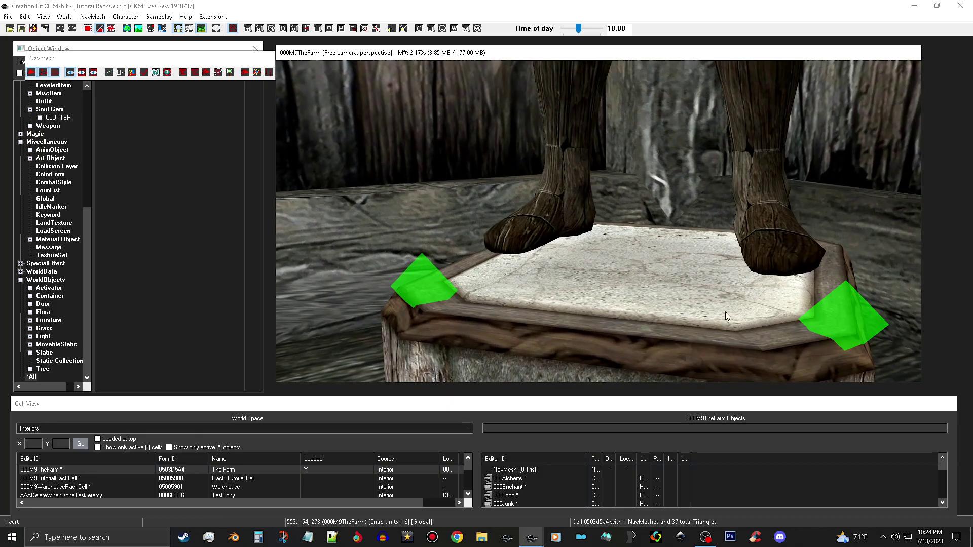
right_click(631, 288)
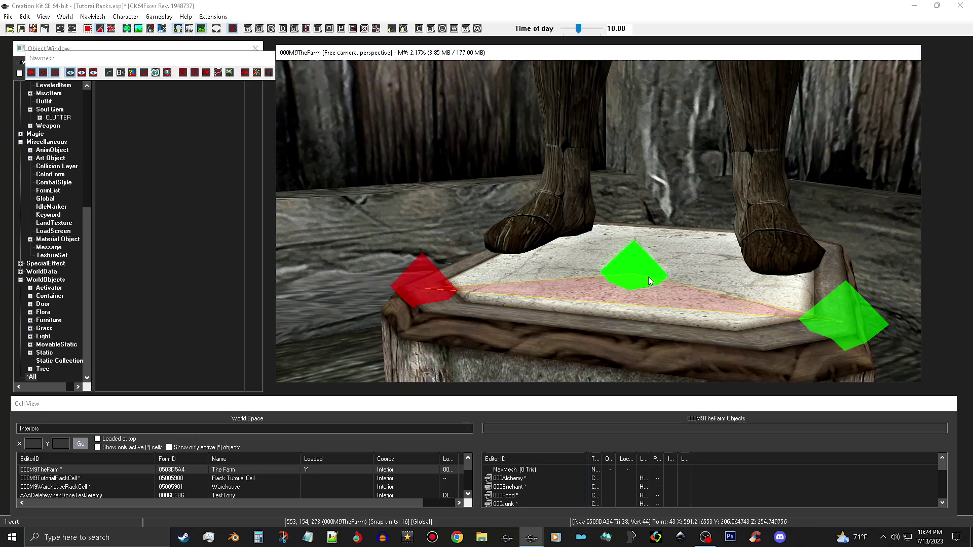
Move the second pedestal's middle vertex to the back corner and add another triangle from it and the front vertex to the remaining corner
scroll(649, 288, "up", 3)
scroll(649, 288, "down", 3)
middle_click_drag(647, 287, 638, 322)
left_click(624, 315)
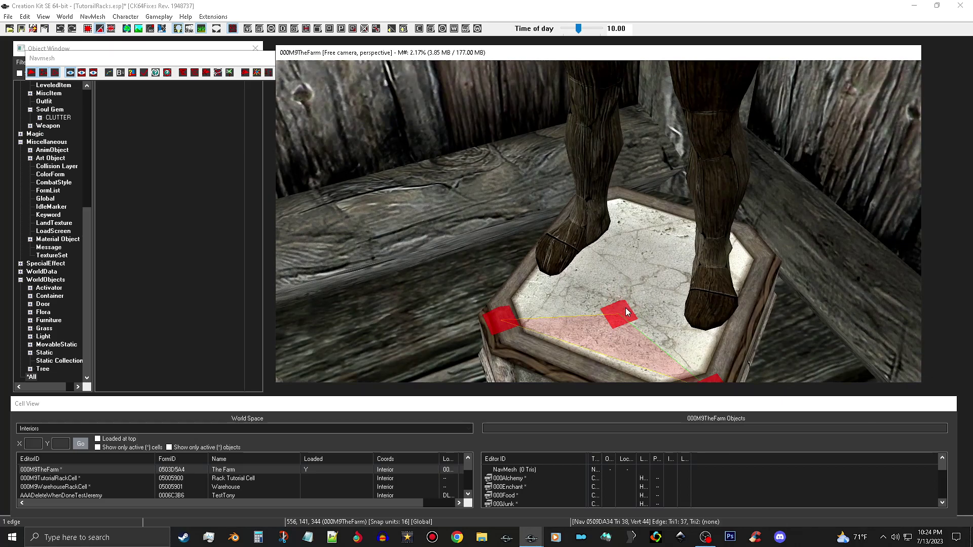
middle_click_drag(625, 306, 587, 293)
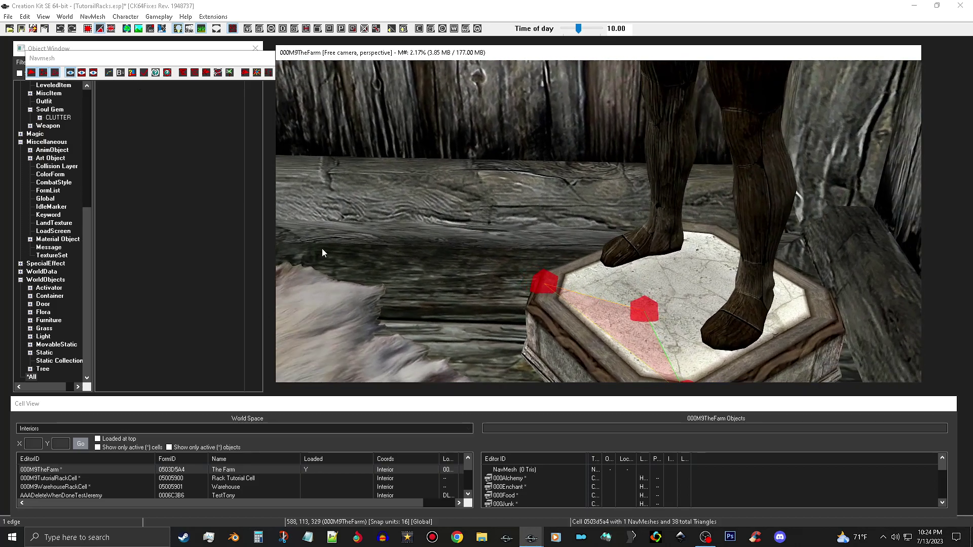
left_click(680, 311)
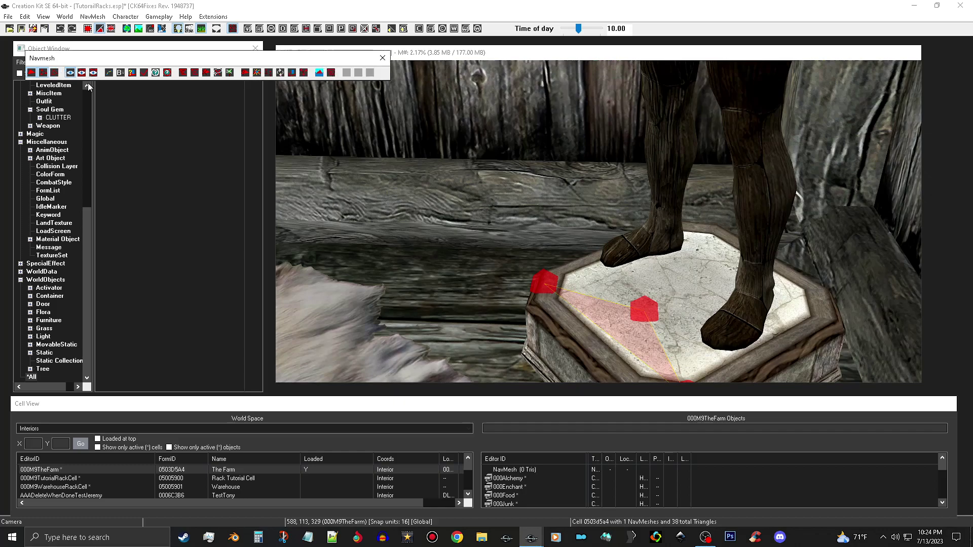
left_click(647, 308)
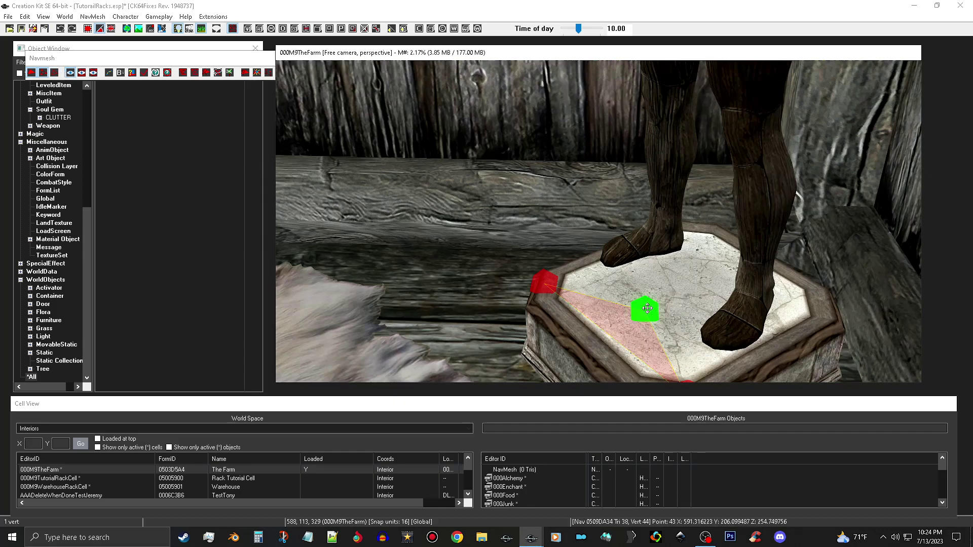
left_click_drag(649, 310, 712, 118)
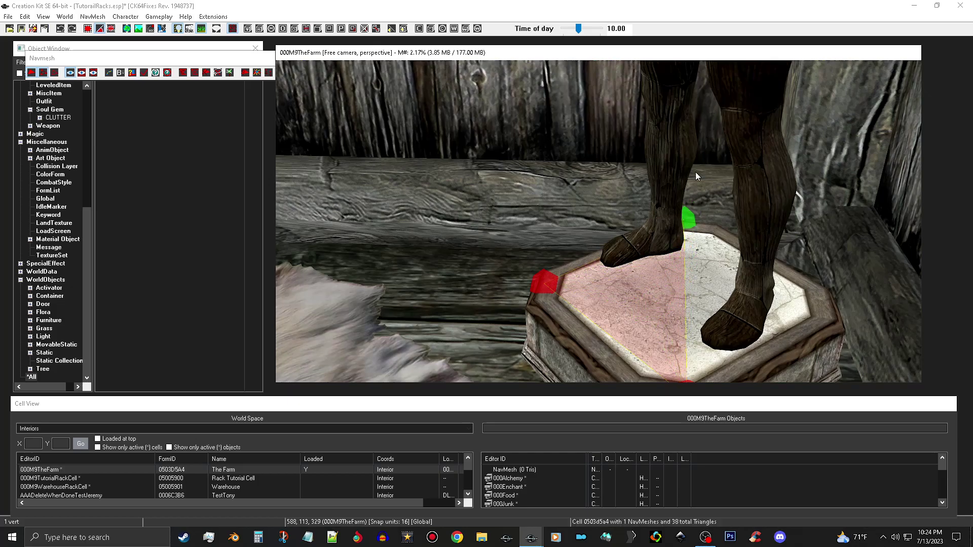
scroll(724, 242, "down", 2)
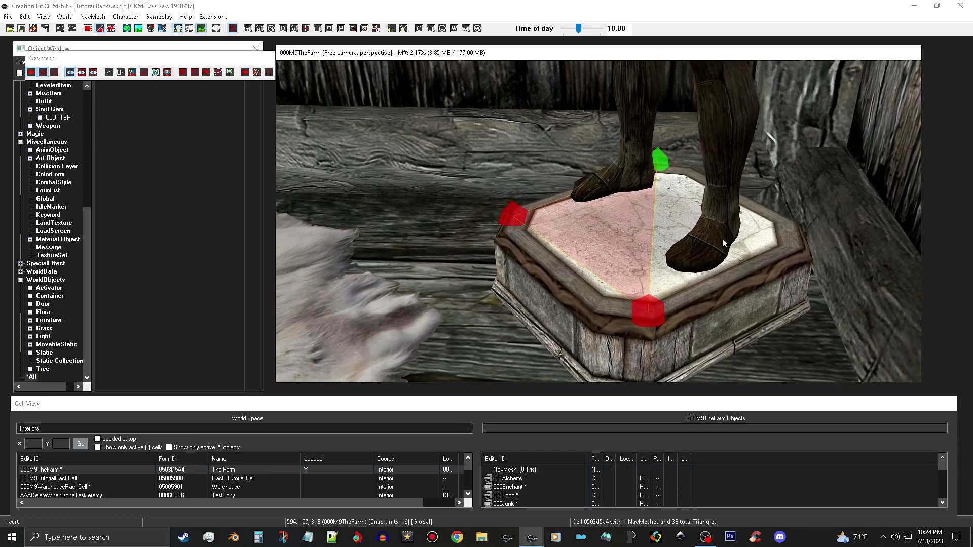
left_click(650, 312, "ctrl")
right_click(798, 245, "ctrl")
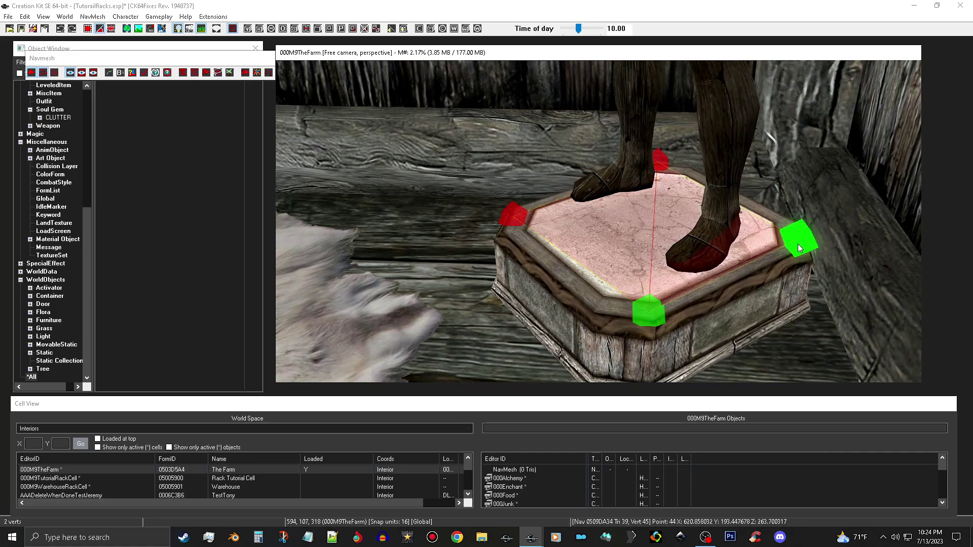
Reposition the second pedestal's navmesh vertices onto its rim corners so the two triangles cover the whole top
left_click(801, 244)
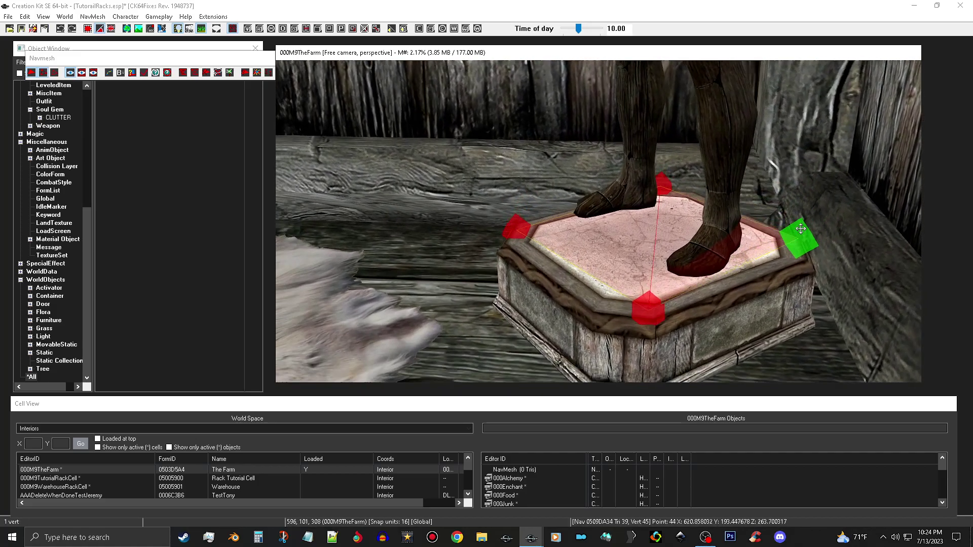
middle_click_drag(785, 247, 774, 269, "shift")
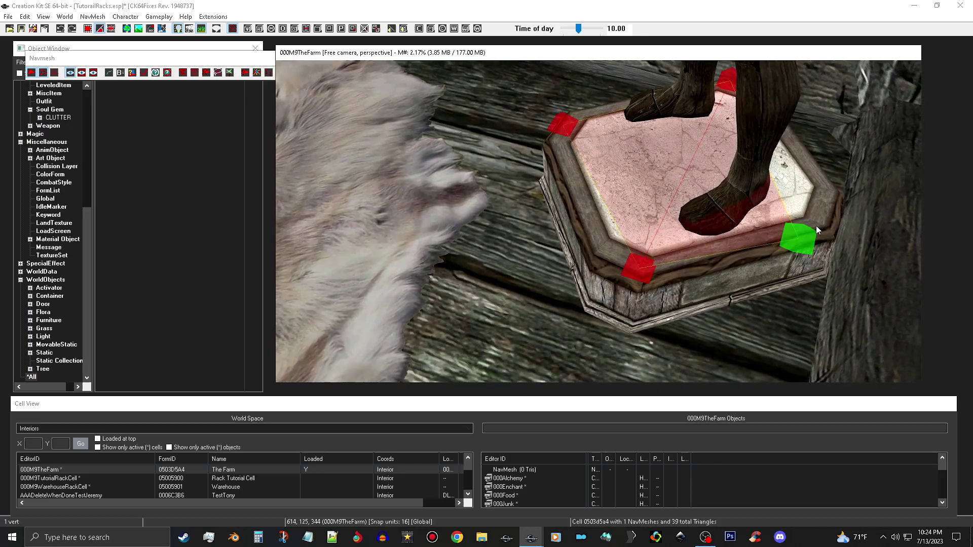
left_click_drag(801, 244, 846, 159)
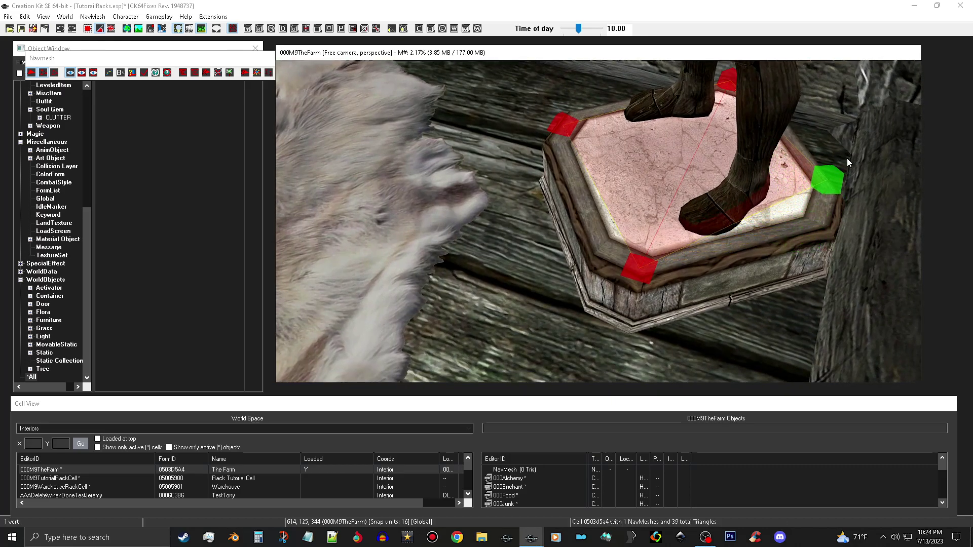
left_click_drag(835, 163, 832, 205)
mouse_move(832, 205)
middle_mouse_down()
mouse_move(849, 184)
mouse_move(822, 216)
middle_mouse_up()
left_click_drag(781, 234, 795, 240)
middle_click_drag(798, 247, 829, 246)
left_click(568, 236)
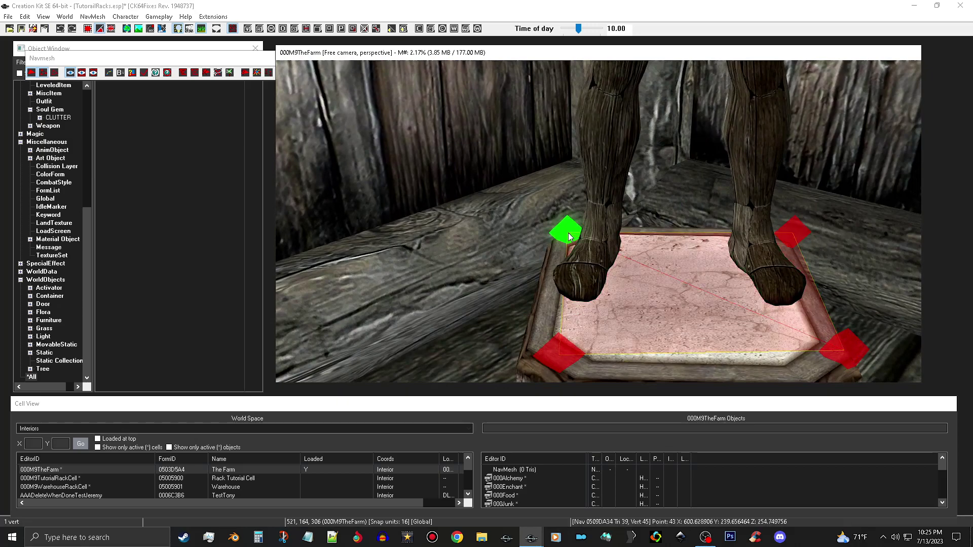
left_click_drag(556, 231, 549, 232)
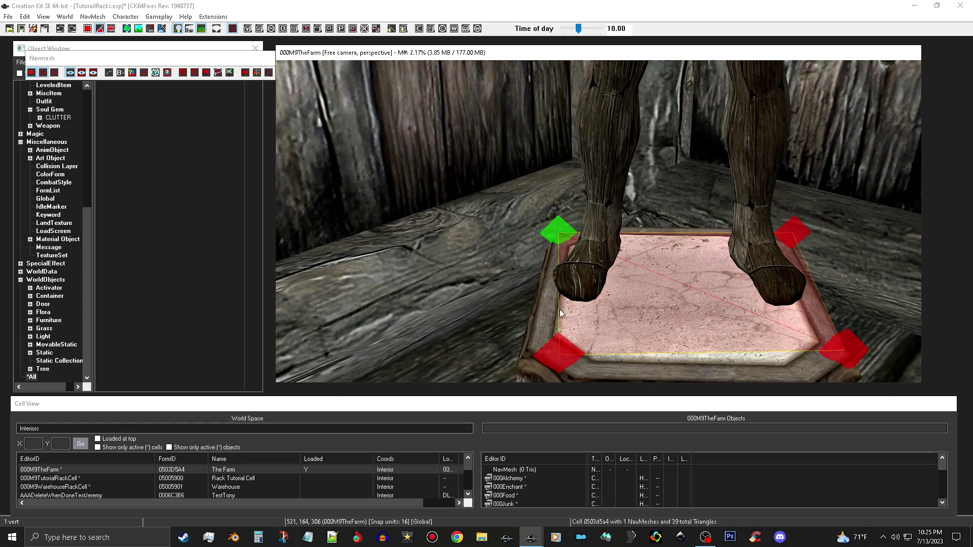
left_click_drag(557, 351, 530, 345)
middle_click_drag(530, 344, 697, 332)
scroll(630, 395, "down", 4)
middle_click_drag(743, 257, 742, 215)
scroll(730, 268, "up", 3)
mouse_move(725, 273)
middle_mouse_down()
mouse_move(713, 282)
mouse_move(728, 270)
mouse_move(719, 267)
middle_mouse_up()
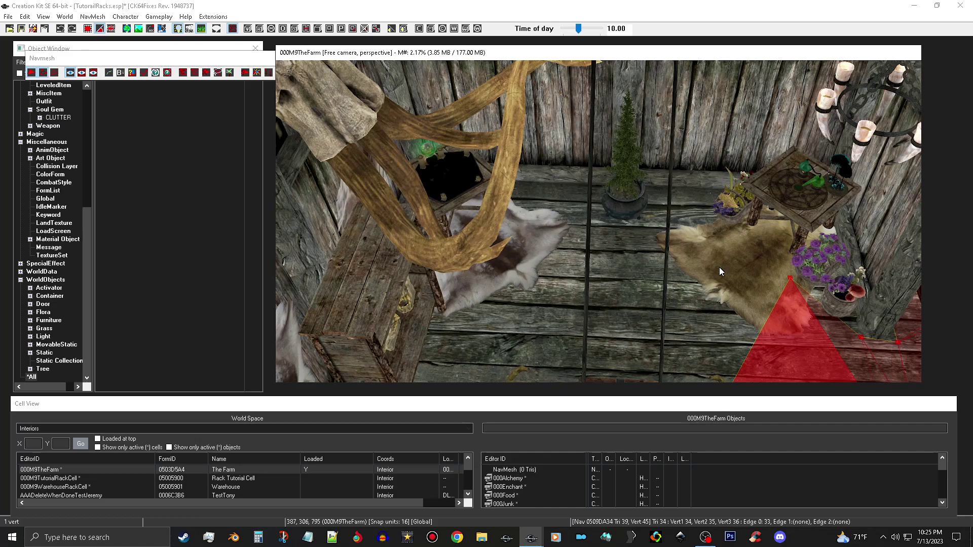
left_click(719, 267)
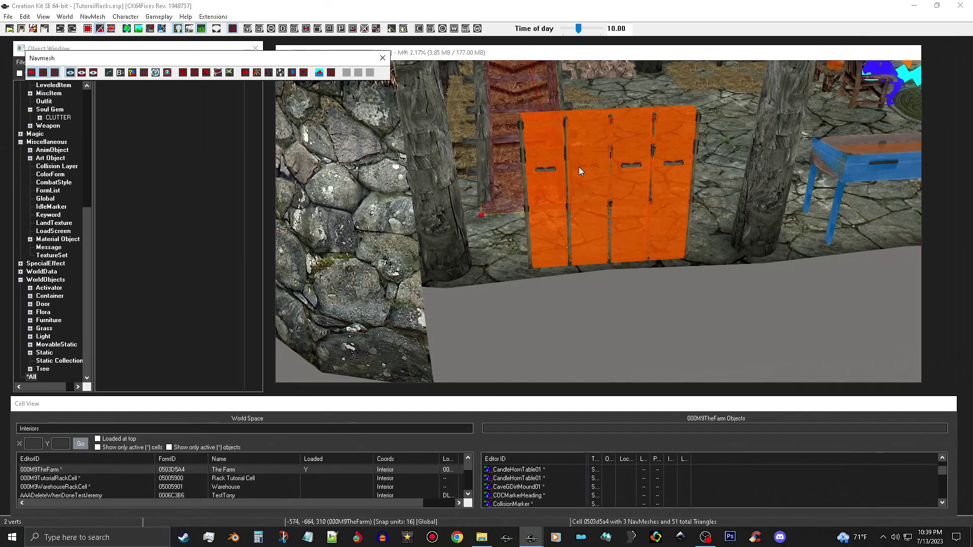
left_click(736, 53)
middle_click_drag(757, 120, 619, 253)
middle_click_drag(695, 252, 900, 104)
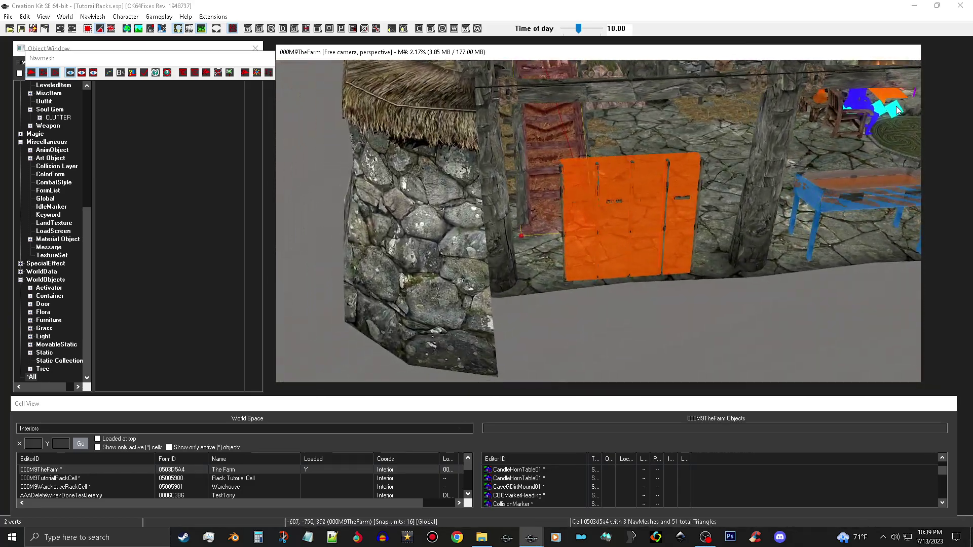
Extend the navmesh from the foot of the stairs with two floor triangles, reaching the orange cabinet's corner and the wooden post beside it
scroll(567, 230, "up", 5)
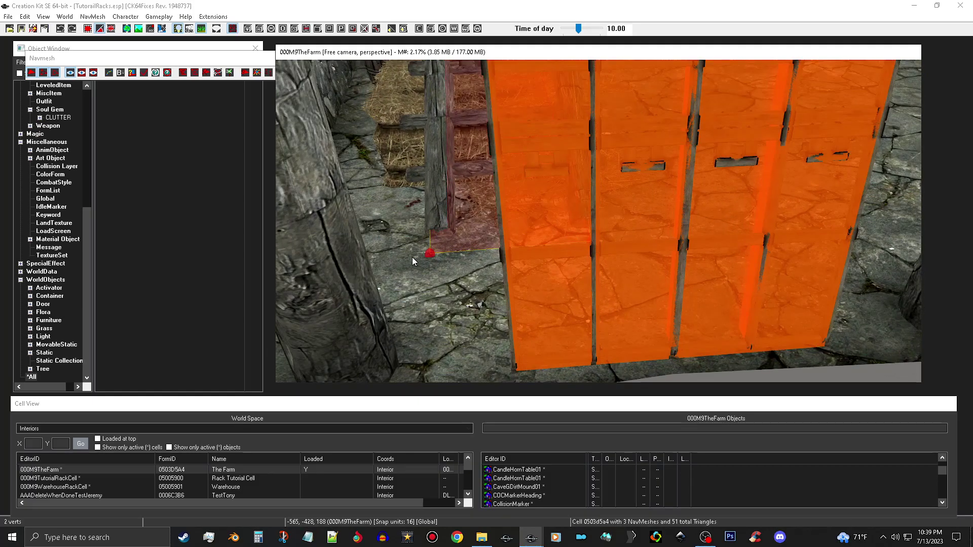
middle_click_drag(554, 267, 520, 252, "shift")
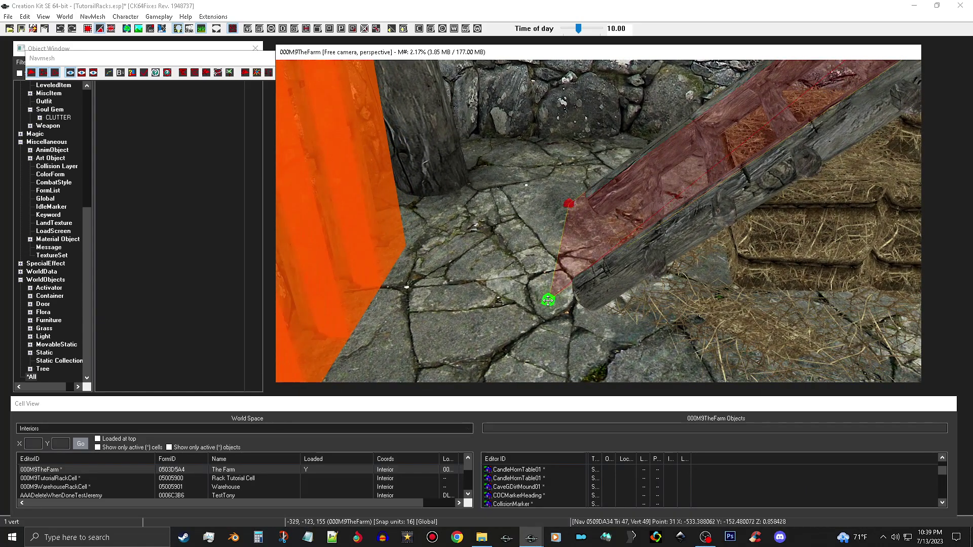
left_click(569, 204, "ctrl")
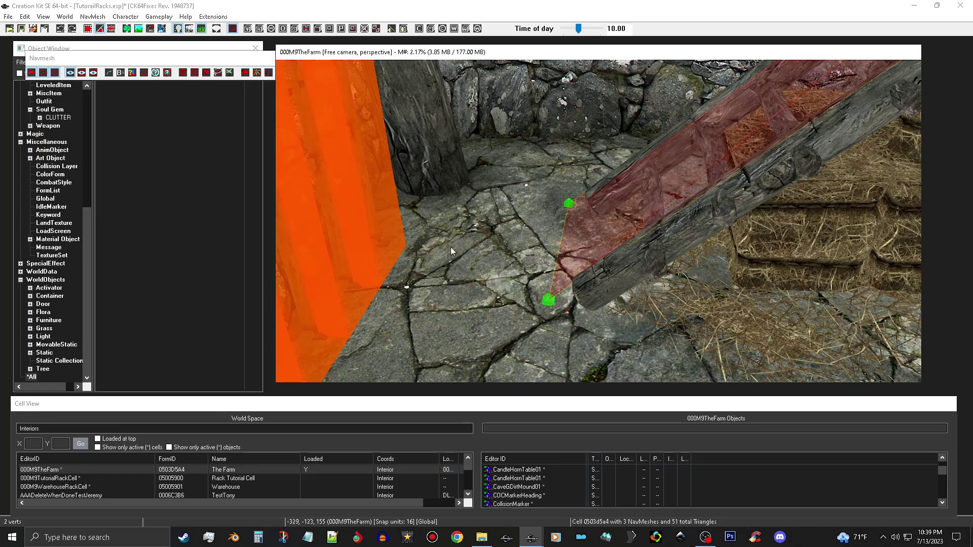
right_click(399, 263)
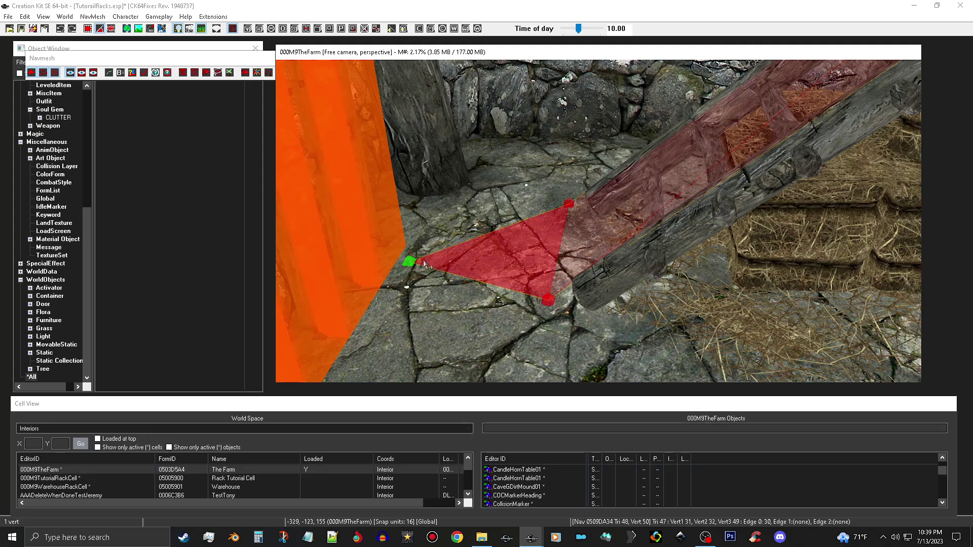
left_click(570, 204, "ctrl")
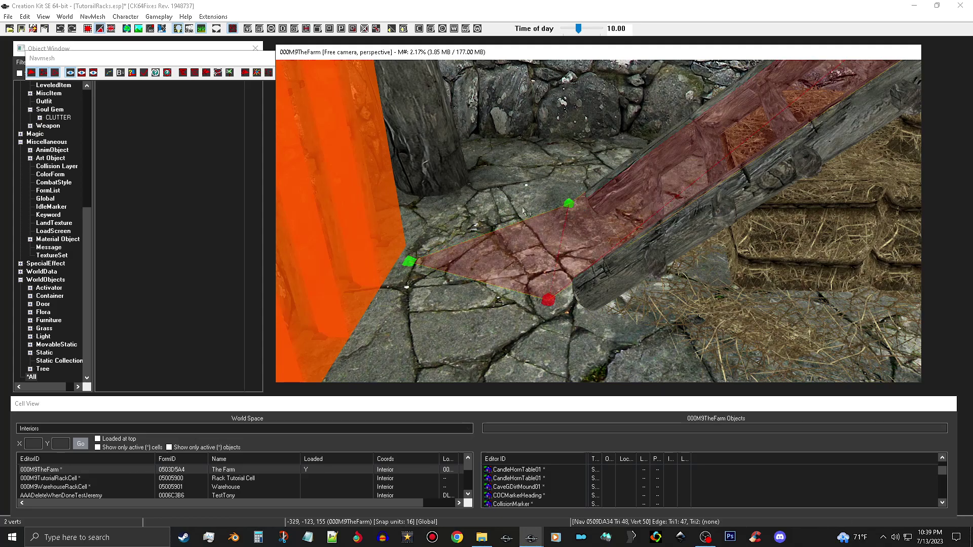
right_click(479, 176)
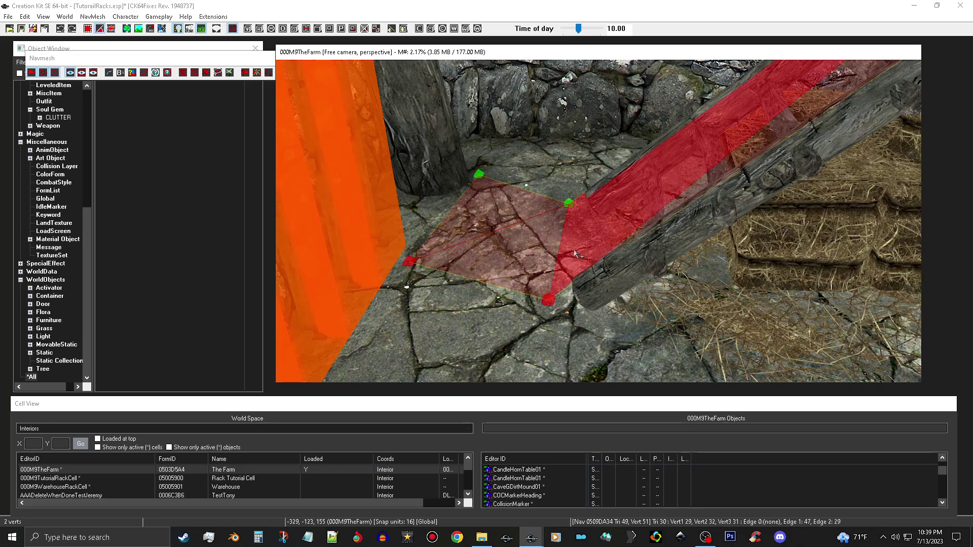
Add two floor triangles from the stair foot and cabinet corner vertices, running along the cabinet's front and around the stair rail's end
left_click(548, 300)
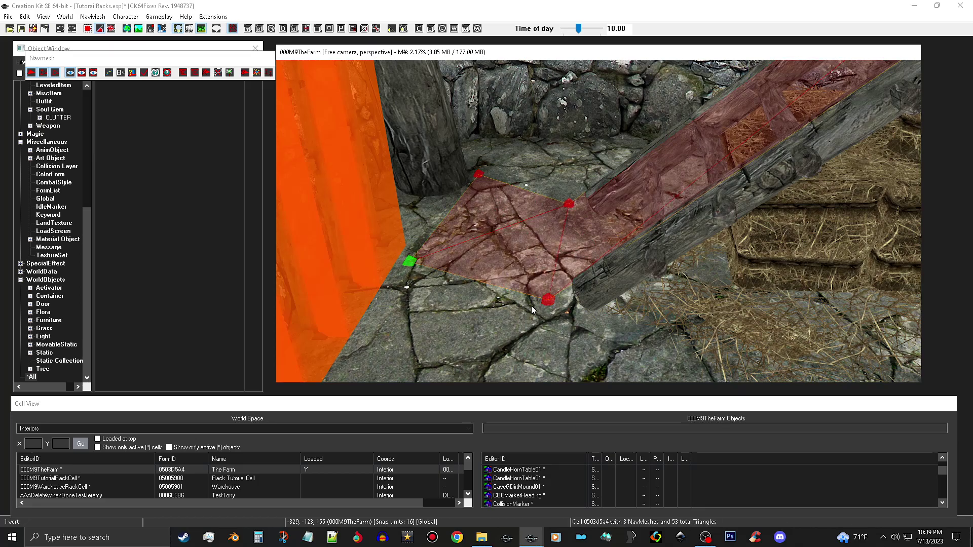
left_click(549, 300, "ctrl")
middle_click_drag(550, 343, 566, 314)
middle_click_drag(385, 332, 400, 318)
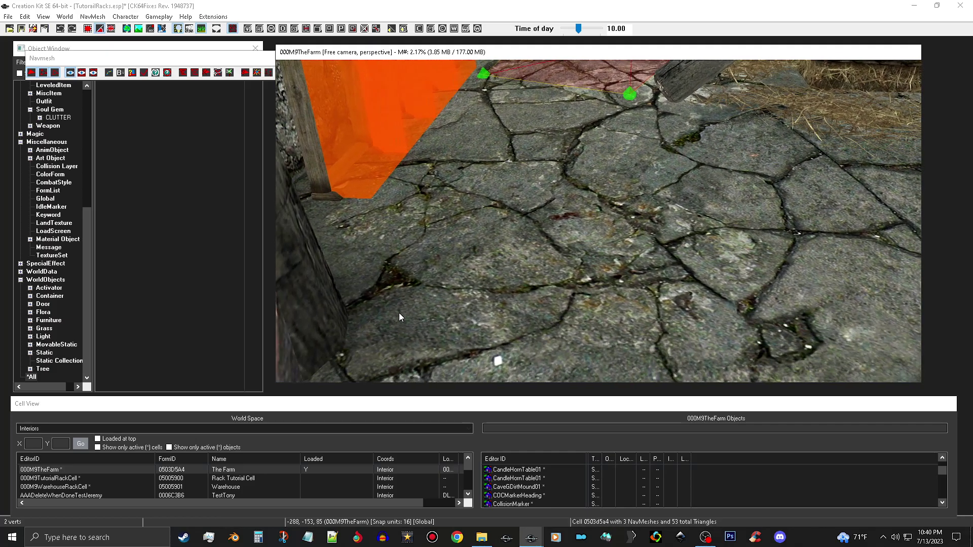
right_click(358, 339)
middle_click_drag(358, 340, 483, 204)
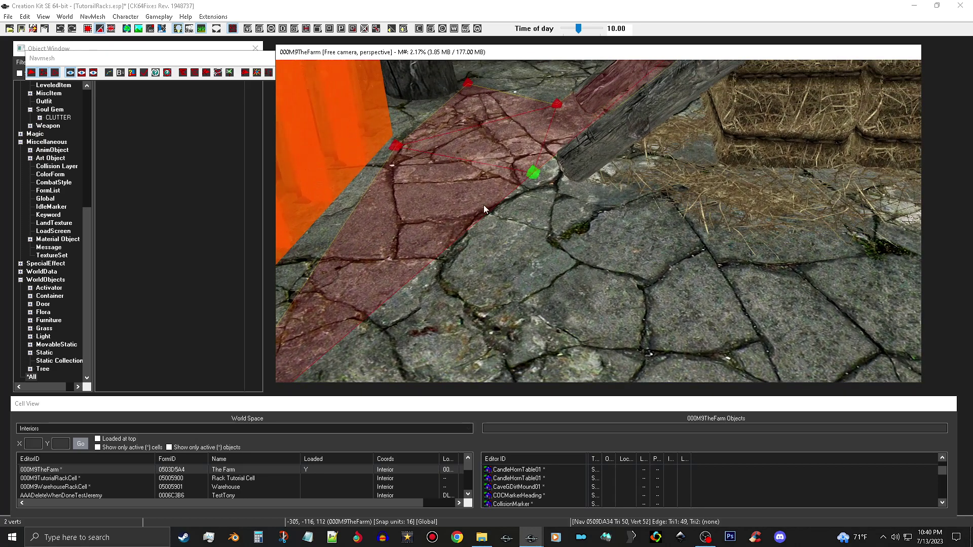
right_click(594, 198)
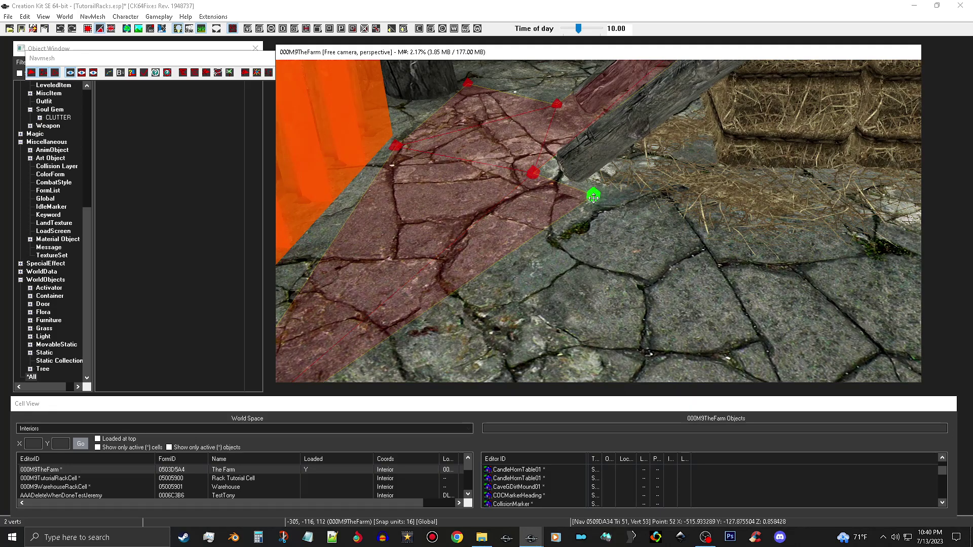
Continue the floor navmesh with one triangle to the blue table's nearest leg and another to the front of the woodpile
middle_click_drag(601, 217, 610, 267)
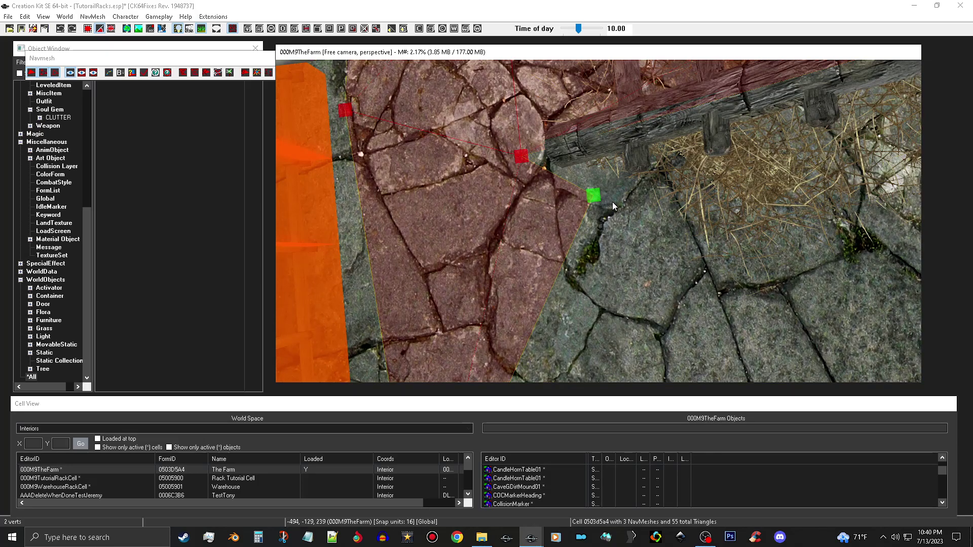
middle_click_drag(707, 234, 763, 247)
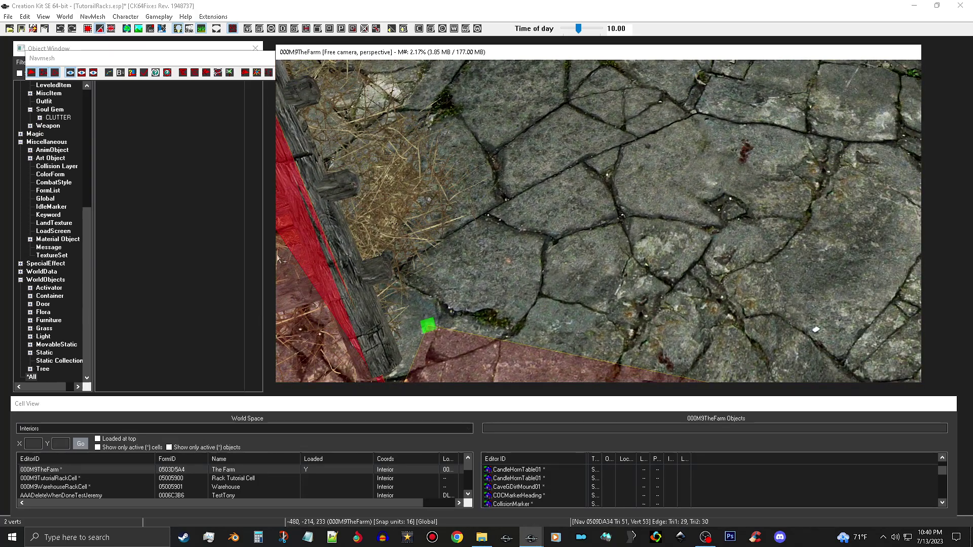
middle_click_drag(521, 316, 580, 239)
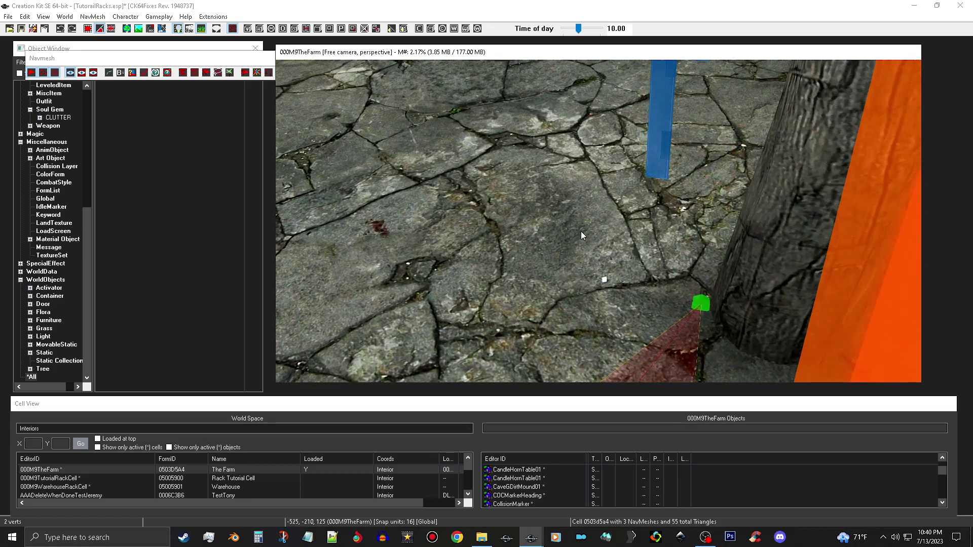
right_click(634, 176, "ctrl")
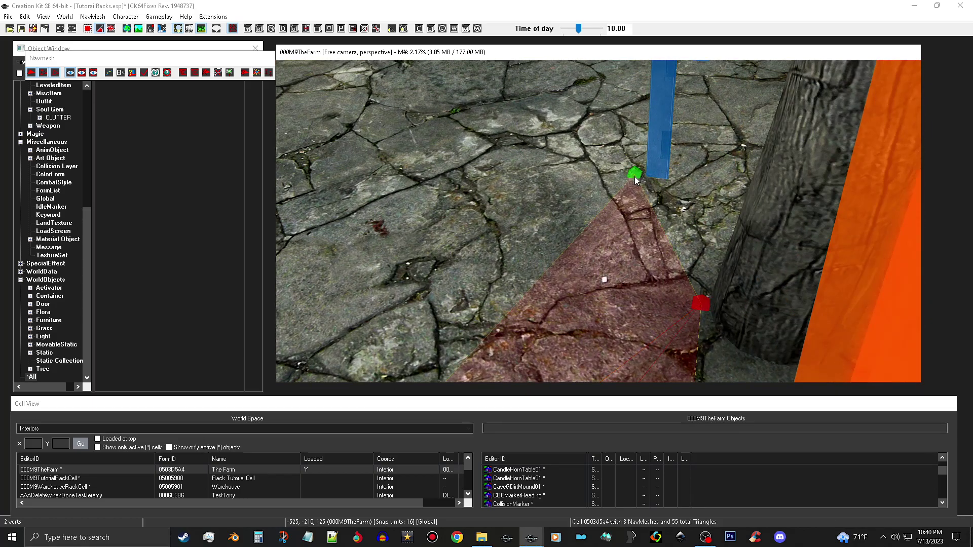
middle_click_drag(615, 198, 600, 251)
scroll(599, 242, "up", 3)
scroll(595, 268, "down", 3)
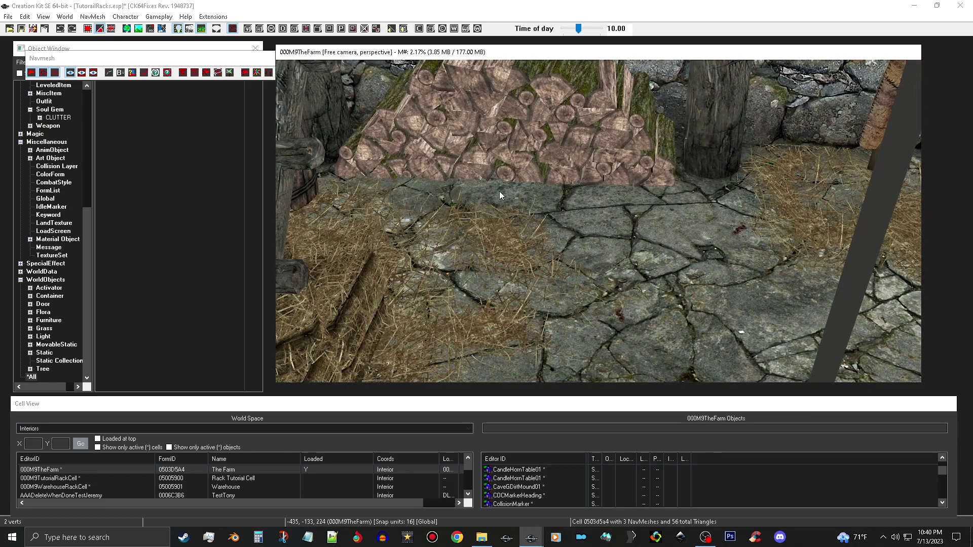
right_click(484, 194, "ctrl")
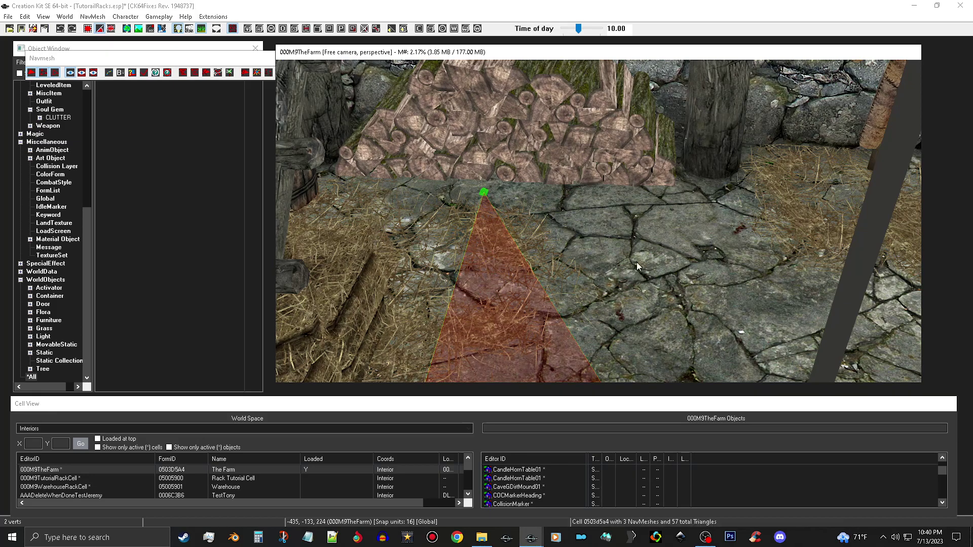
Add floor triangles reaching the blue table's other front leg and the foot of the wooden post beside the woodpile
middle_click_drag(752, 320, 786, 275)
middle_click_drag(737, 311, 941, 336)
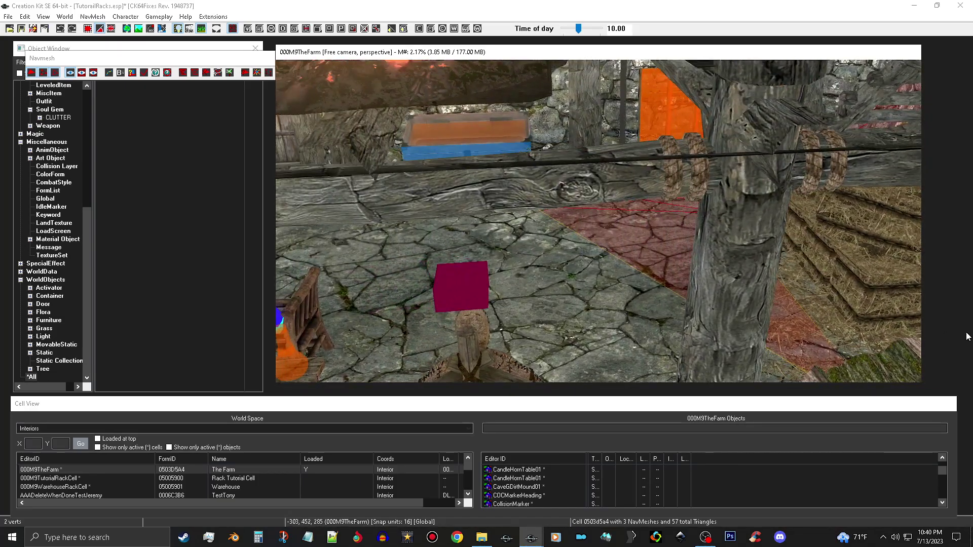
middle_click_drag(499, 281, 611, 287)
scroll(559, 294, "down", 1)
scroll(559, 295, "up", 5)
scroll(560, 296, "up", 5)
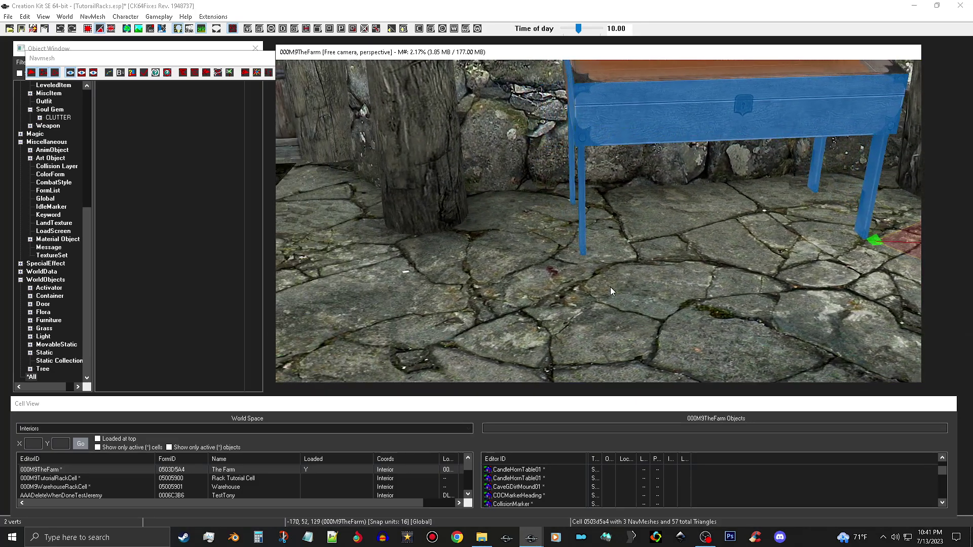
right_click(575, 263, "ctrl")
middle_click_drag(575, 263, 735, 288, "shift")
right_click(735, 237, "ctrl")
Add two triangles from the table-leg and woodpile-post vertices, covering the floor to the chair and the straw beside the training dummy
scroll(741, 288, "down", 1)
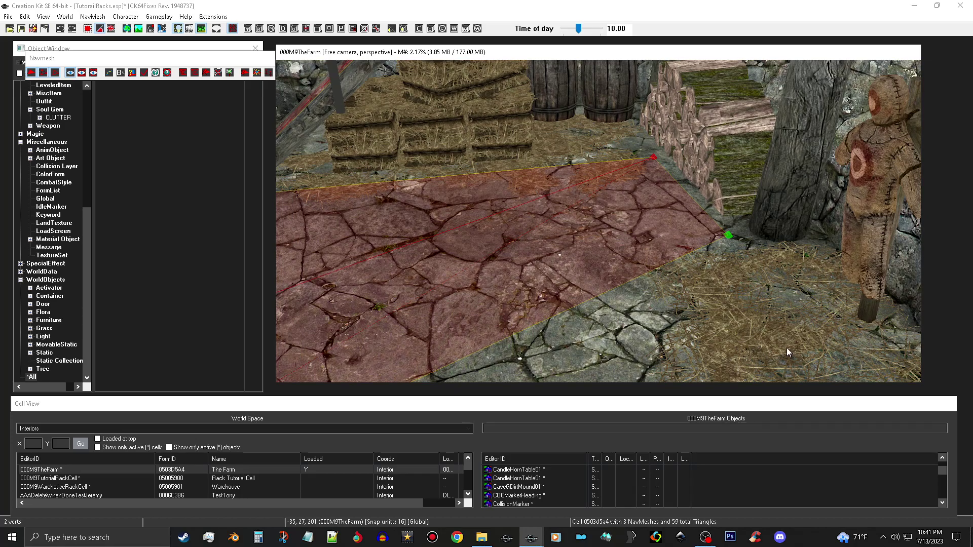
middle_click_drag(819, 297, 810, 316, "shift")
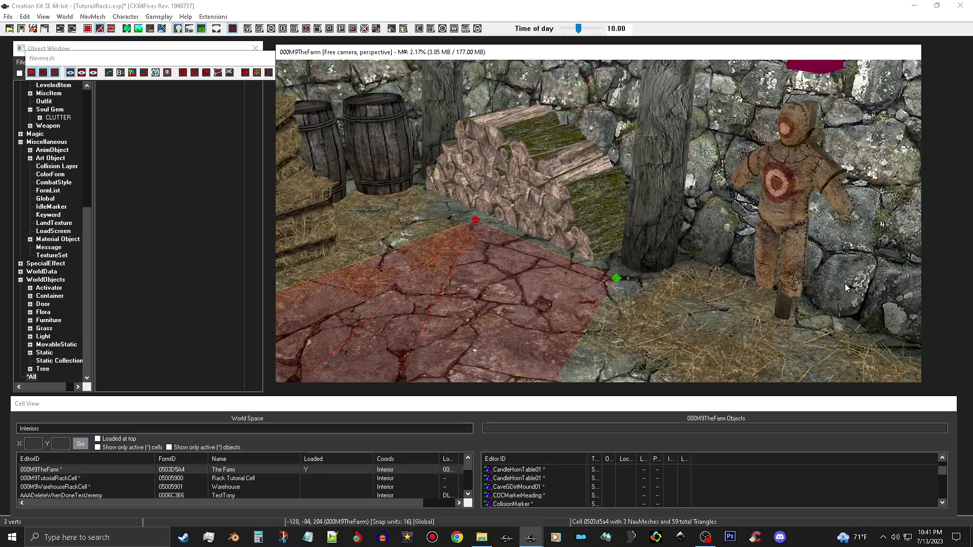
middle_click_drag(802, 215, 770, 266, "shift")
scroll(771, 268, "up", 4)
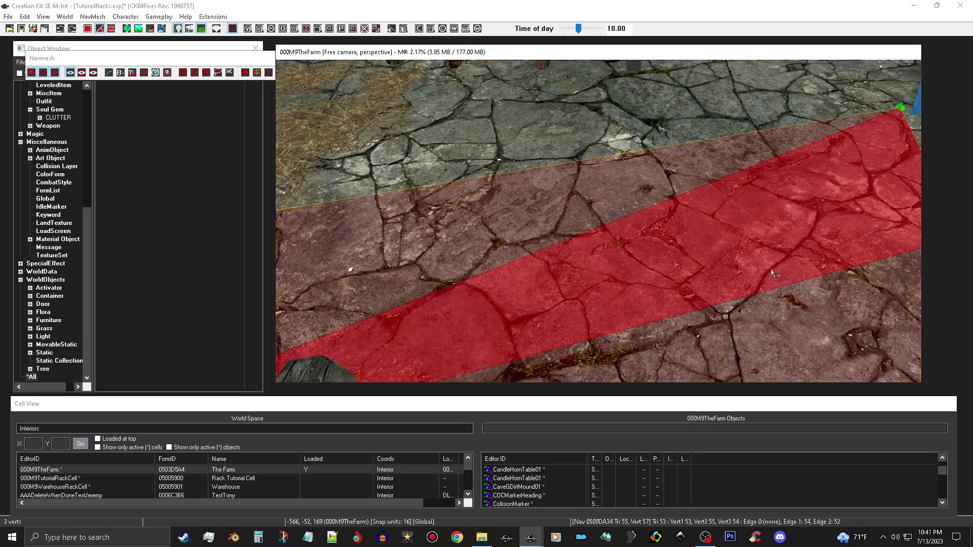
middle_click_drag(825, 172, 831, 194)
left_click(874, 173)
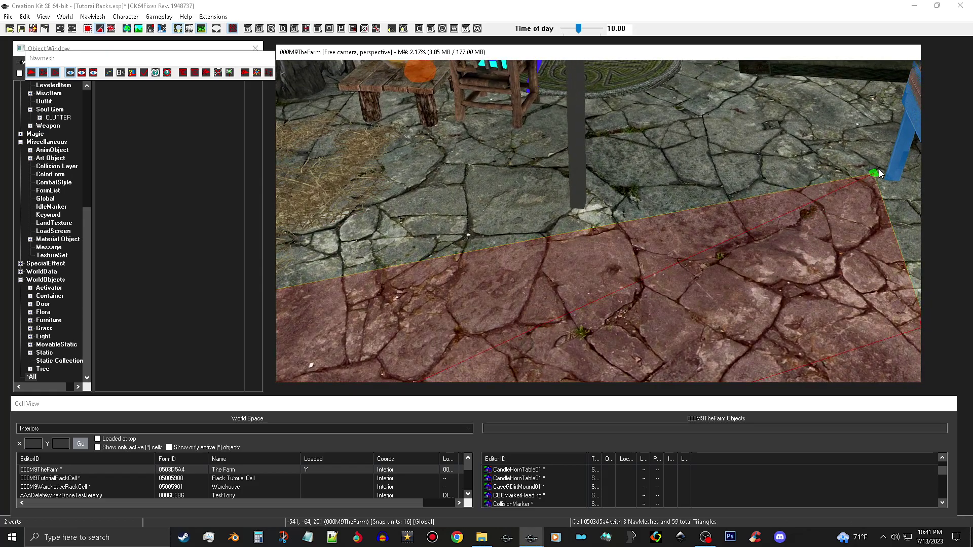
left_click(874, 174)
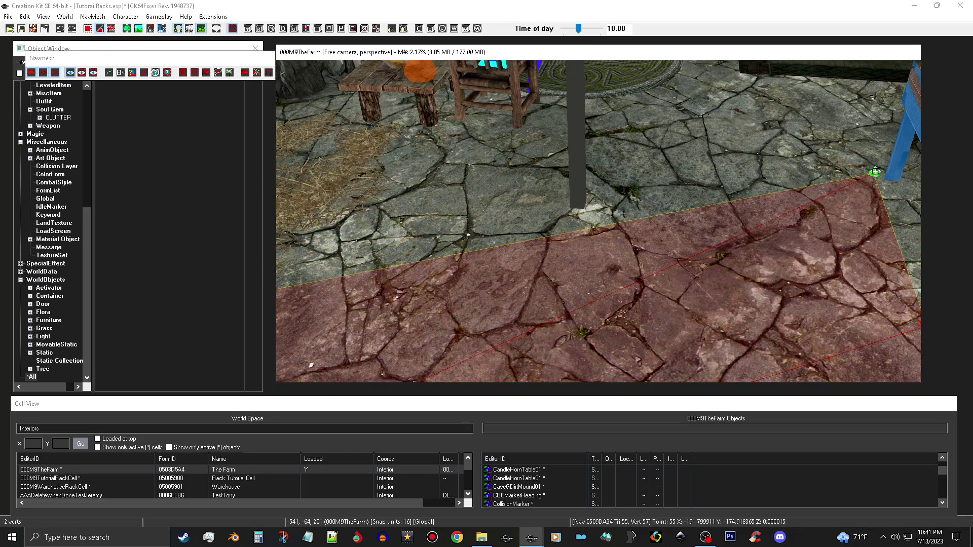
mouse_move(550, 246)
middle_mouse_down()
mouse_move(767, 226)
mouse_move(755, 226)
middle_mouse_up()
left_click(452, 290)
left_click(453, 290)
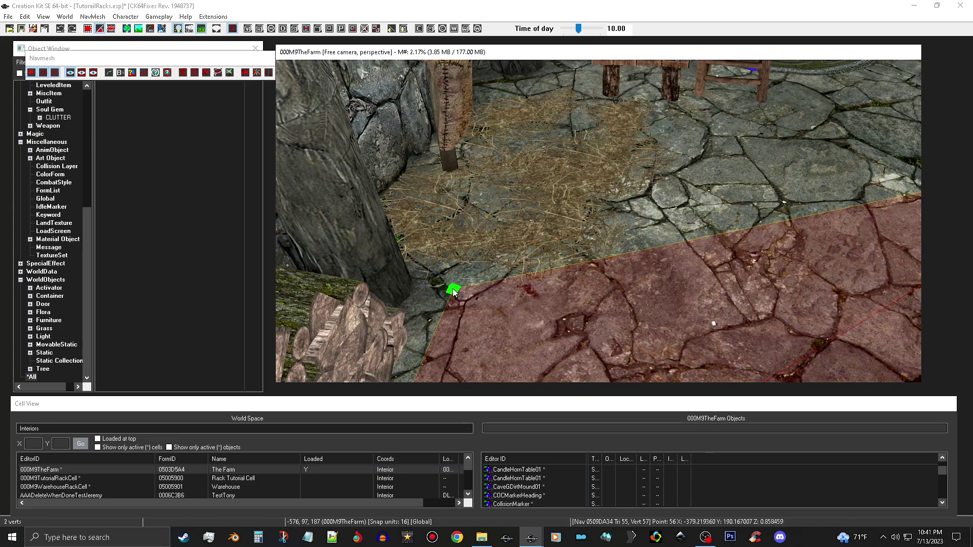
right_click(779, 103, "ctrl")
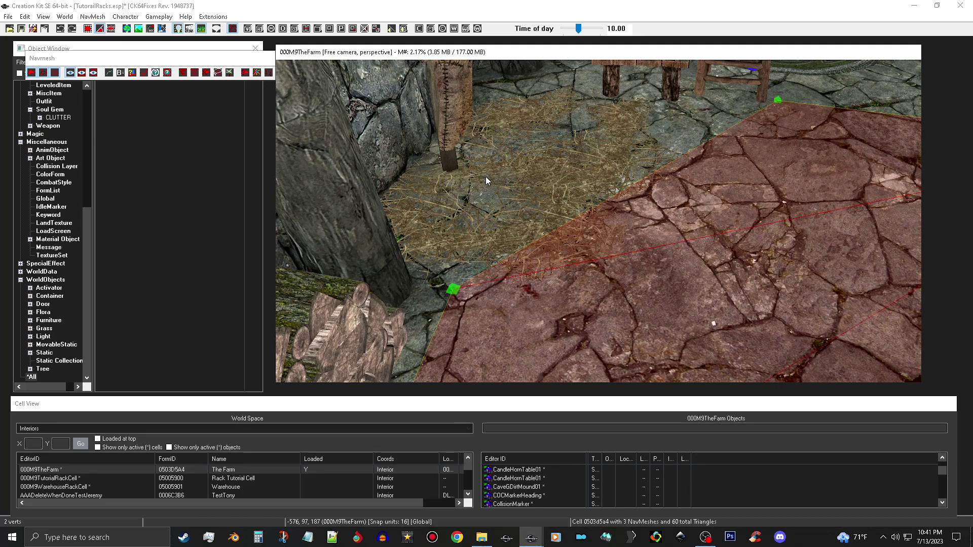
right_click(502, 97, "ctrl")
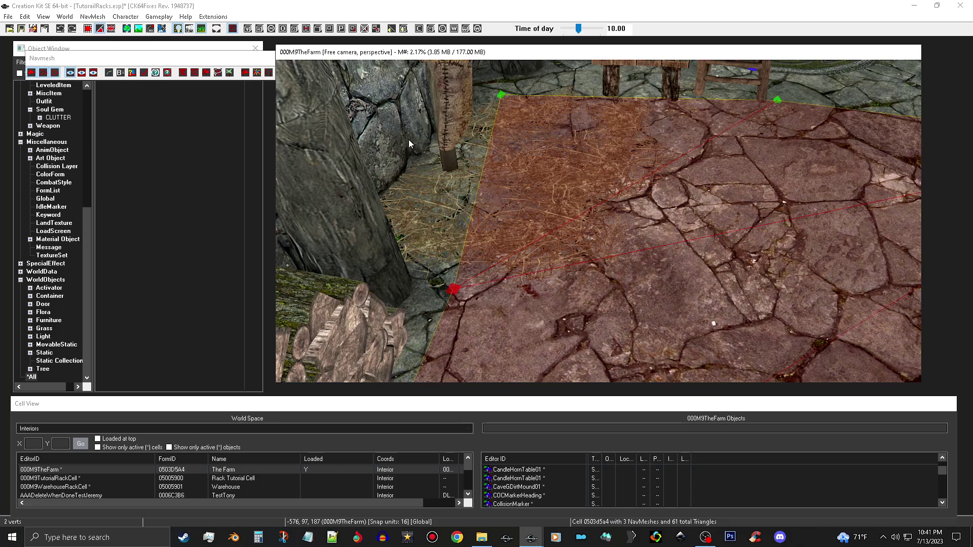
Shift the navmesh vertex at the wooden chair slightly away from the chair's leg
middle_click_drag(794, 166, 741, 171, "shift")
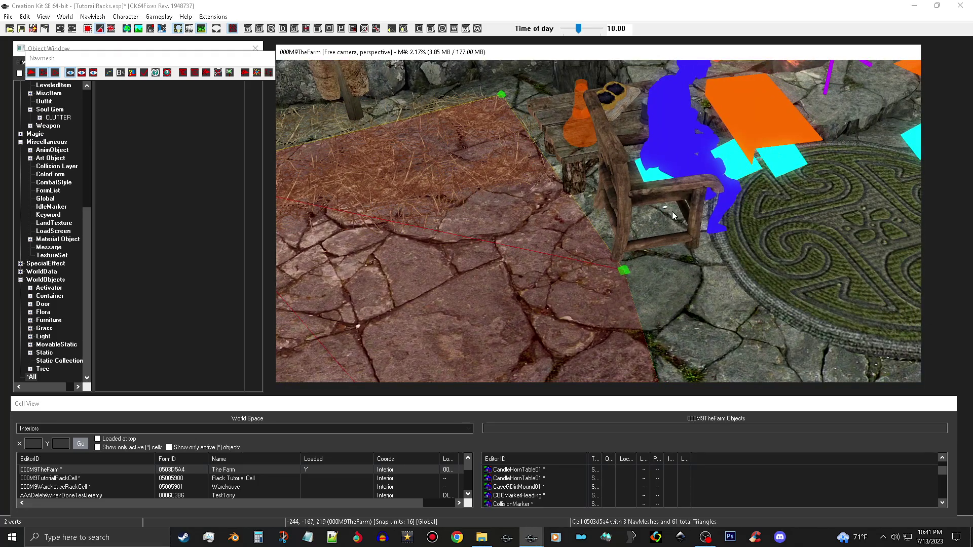
left_click(625, 271)
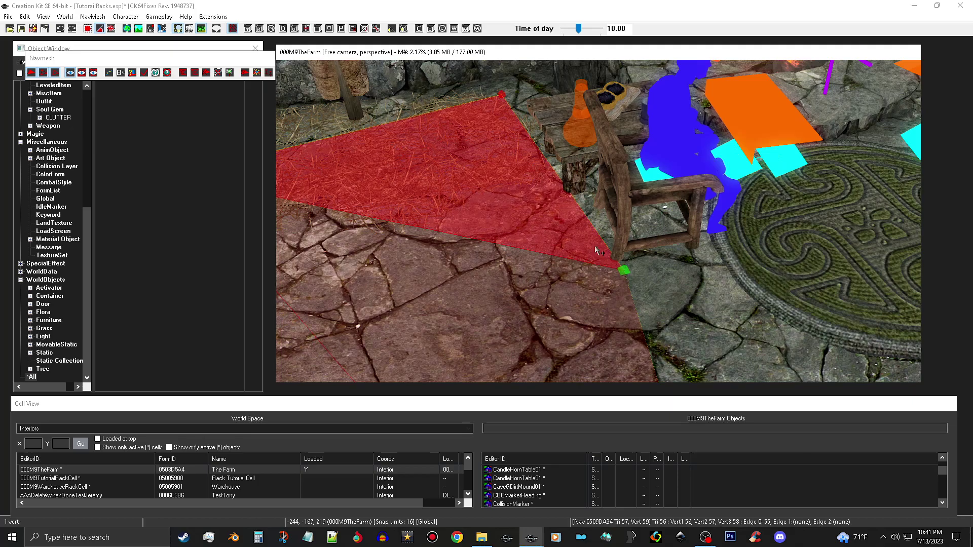
left_click_drag(625, 271, 616, 273)
Add a floor triangle from the chair and blue table leg vertices to a new vertex between the chair and the round rug
middle_click_drag(615, 273, 650, 285, "shift")
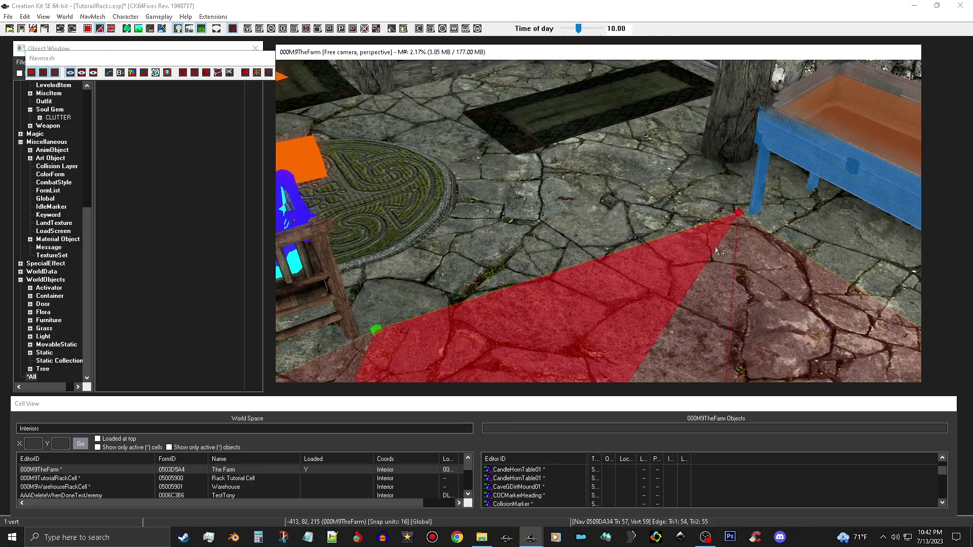
left_click(738, 214, "ctrl")
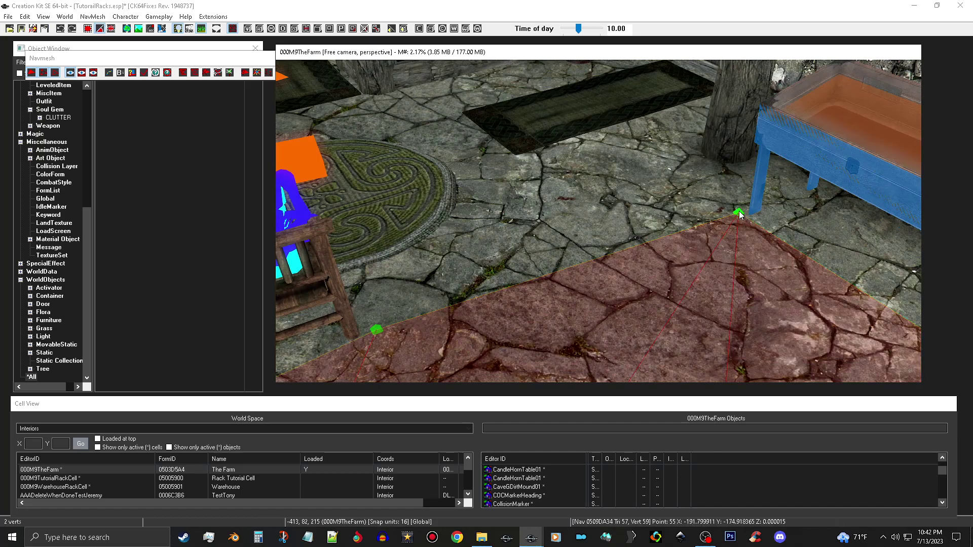
middle_click_drag(534, 237, 455, 230, "shift")
middle_click_drag(456, 184, 488, 221, "shift")
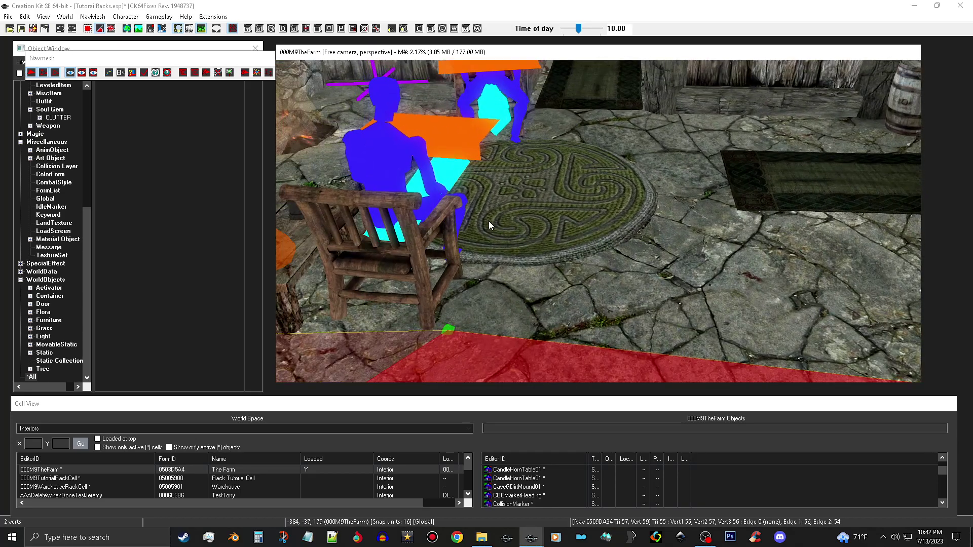
right_click(477, 267, "ctrl")
Add two floor triangles, one to the wooden post beside the blue table and one past the round rug to the far rug's corner
middle_click_drag(633, 275, 680, 263, "shift")
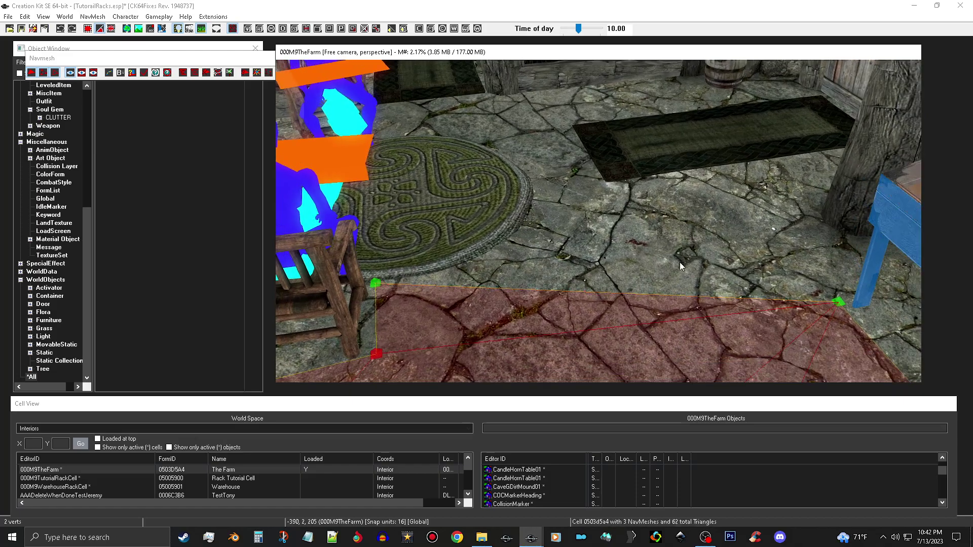
right_click(813, 210, "ctrl")
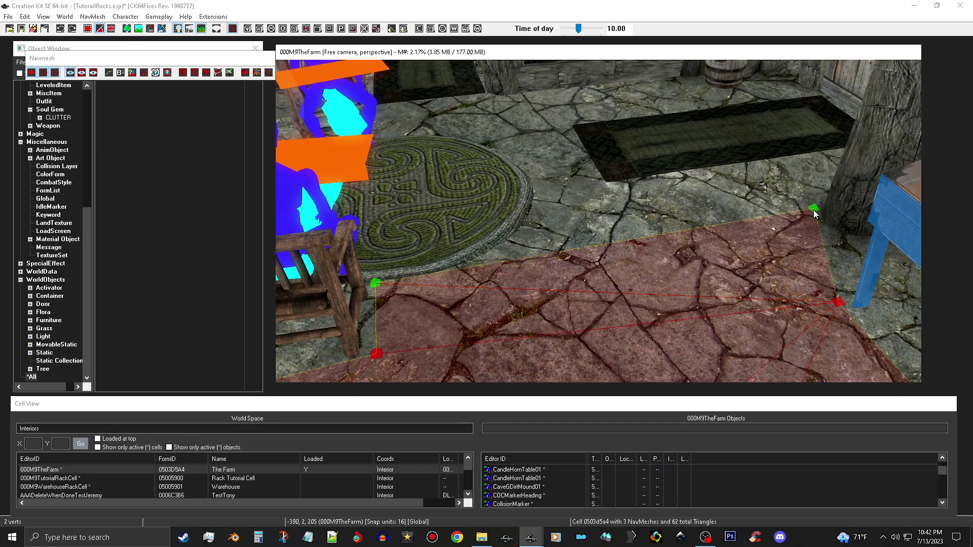
middle_click_drag(694, 154, 693, 177, "shift")
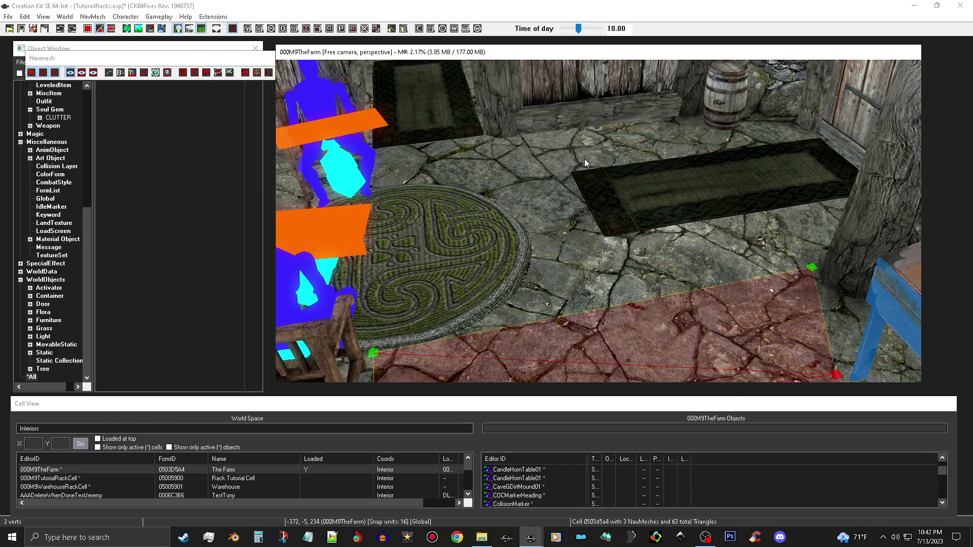
right_click(483, 142, "ctrl")
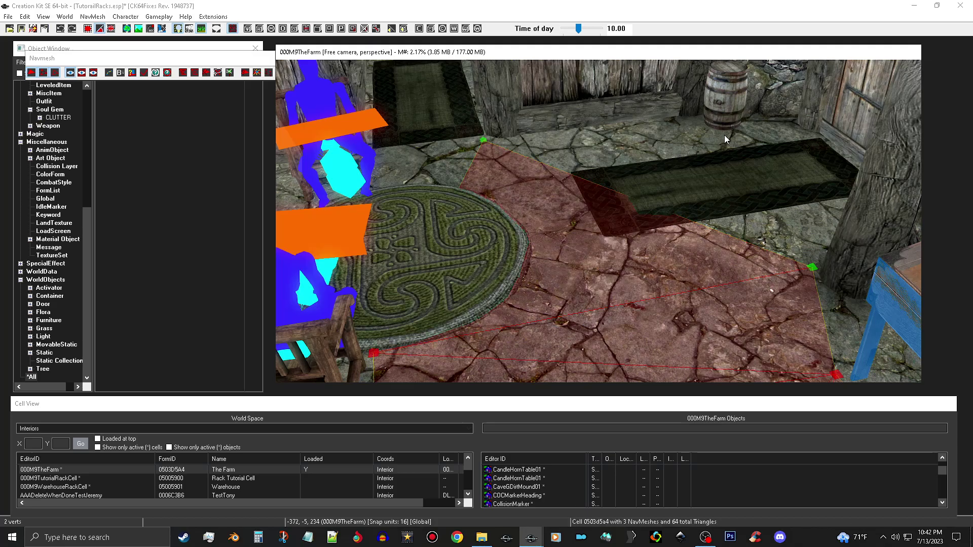
Add three floor triangles across the long dark rug, with new vertices beside the wooden post, the barrel and the door
middle_click_drag(813, 202, 716, 138, "shift")
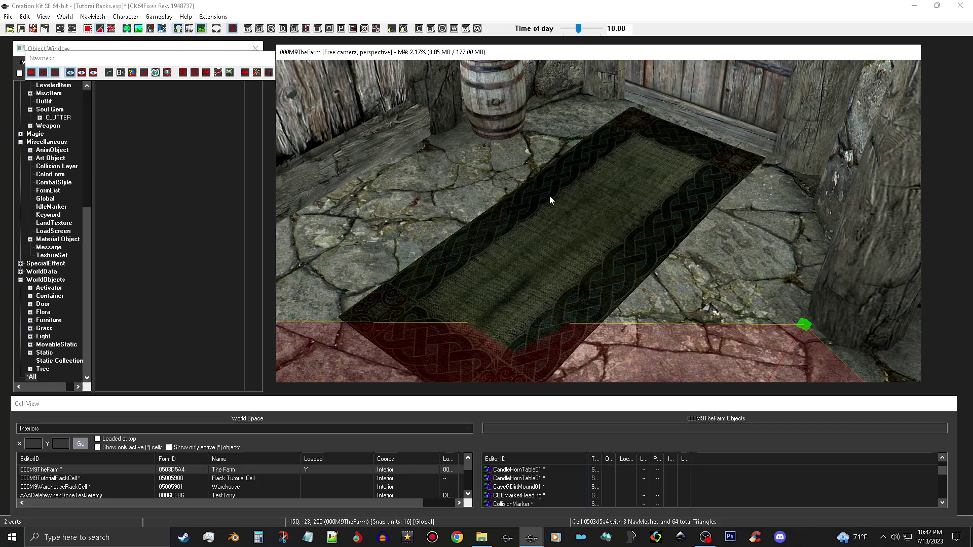
right_click(794, 181, "ctrl")
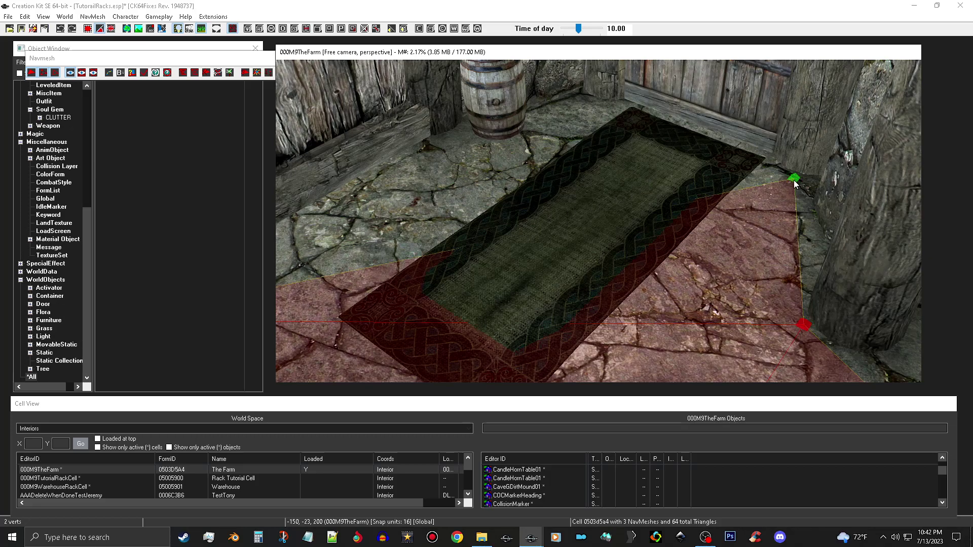
right_click(505, 144, "ctrl")
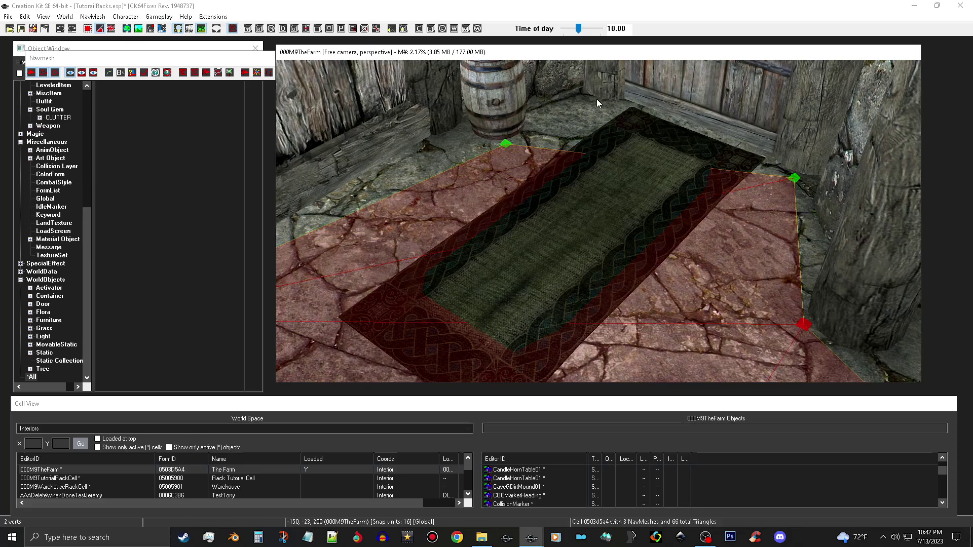
right_click(607, 108, "ctrl")
left_click(643, 130)
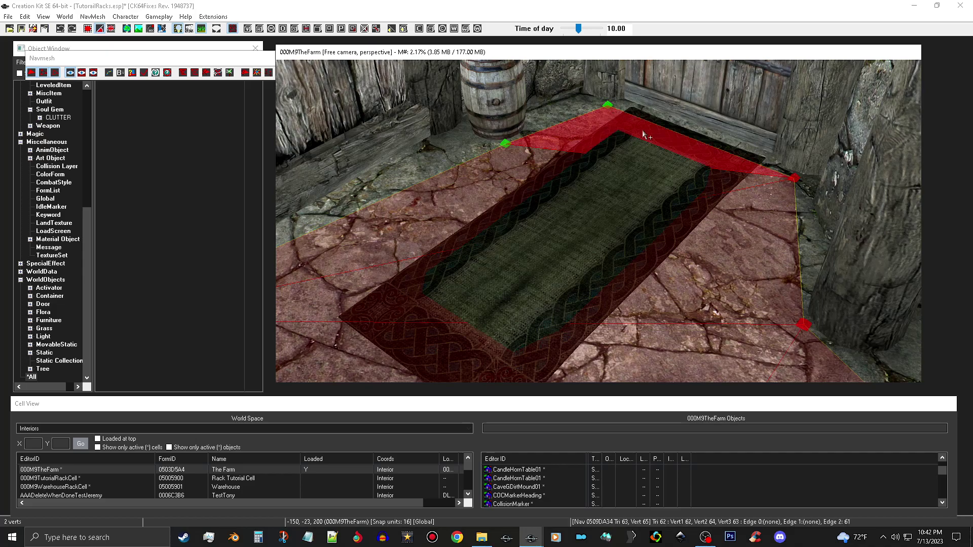
Examine the navmesh coverage around the blue table, the round rug, the beds and the wooden chest
key("shift")
key("shift")
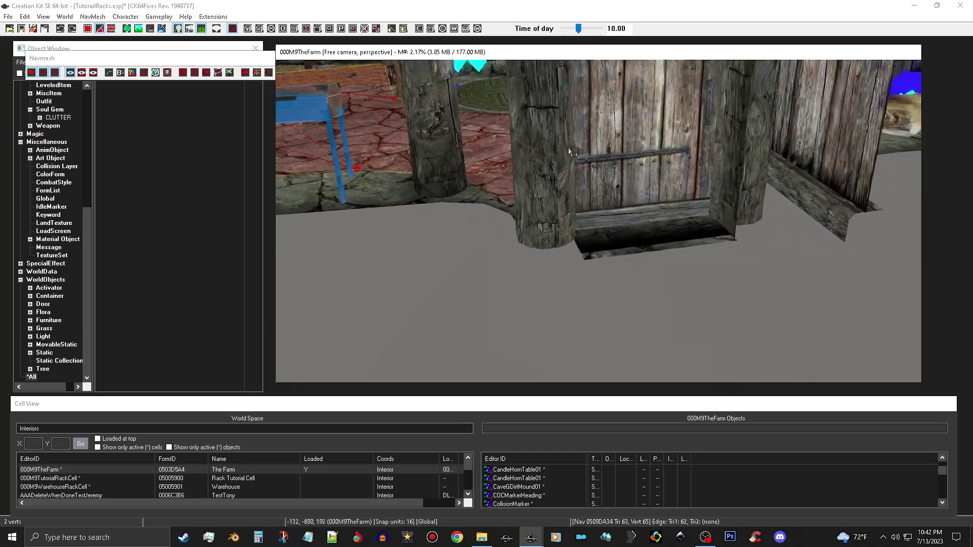
scroll(616, 193, "up", 10)
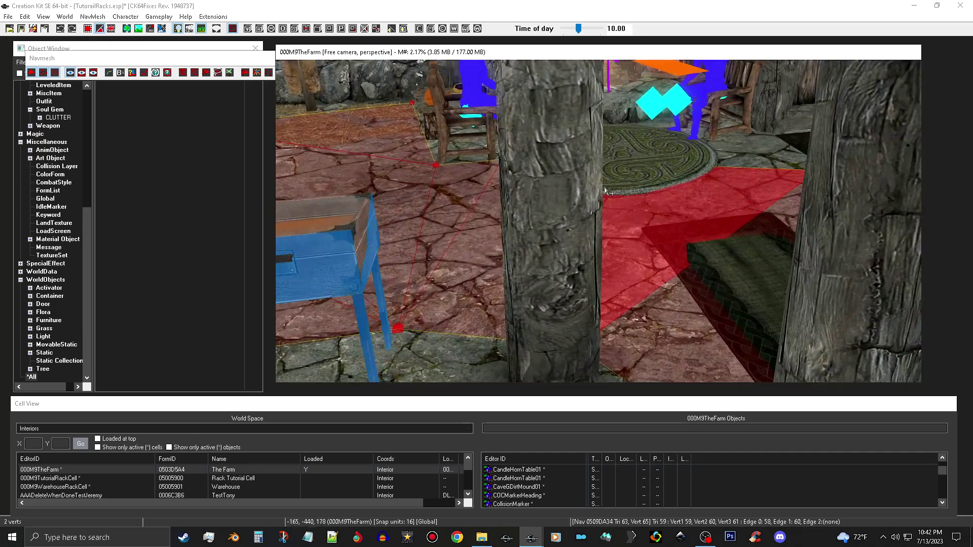
scroll(613, 230, "down", 5)
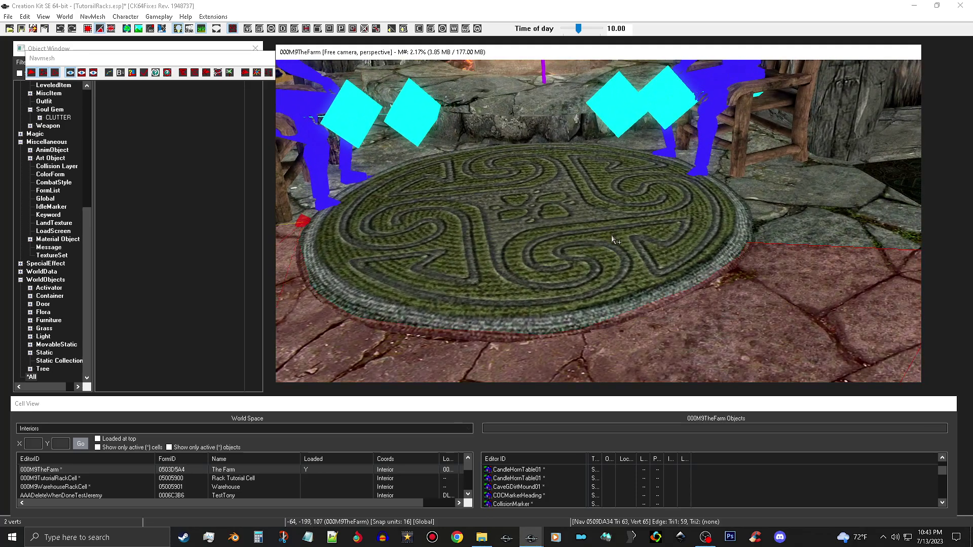
scroll(611, 235, "down", 3)
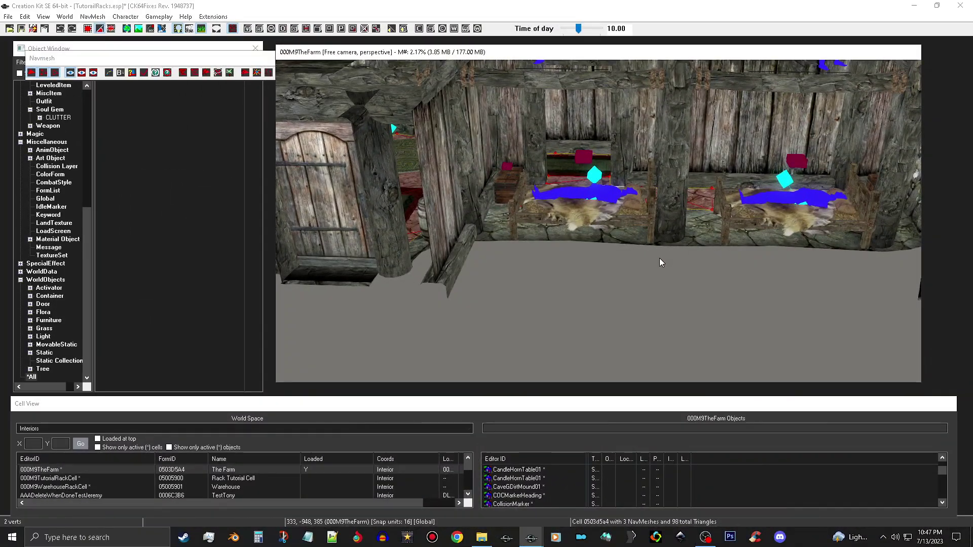
middle_click_drag(658, 257, 827, 272)
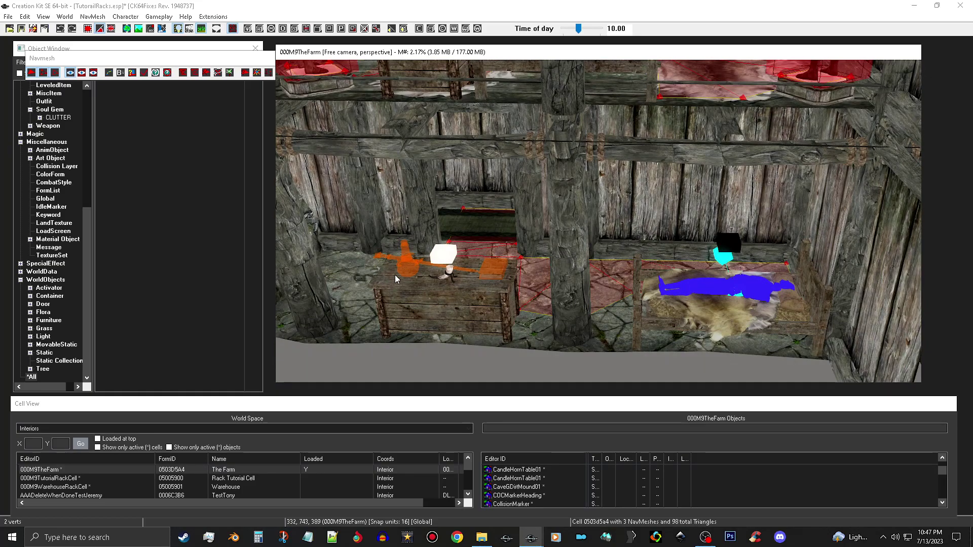
middle_click_drag(521, 286, 550, 260, "shift")
scroll(548, 260, "up", 3)
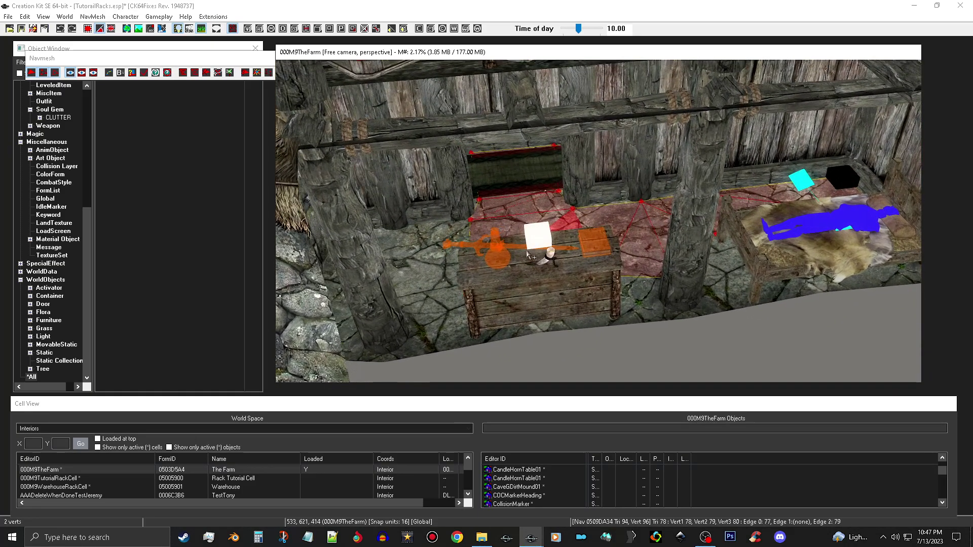
scroll(507, 243, "up", 3)
middle_click_drag(376, 216, 436, 196)
scroll(321, 252, "up", 2)
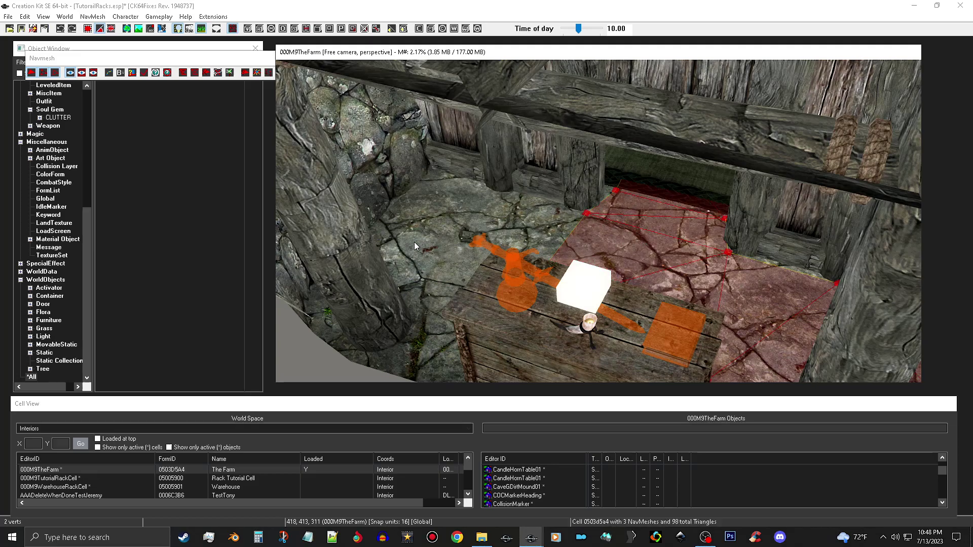
scroll(548, 263, "down", 2)
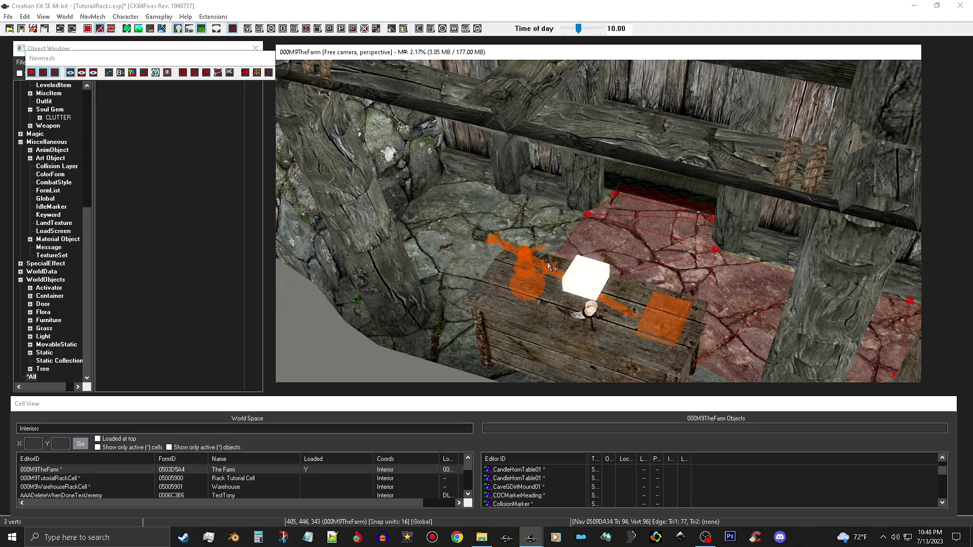
Find cover edges for the cell's navmesh and inspect the resulting triangles along the wall beside the bed
left_click(217, 60)
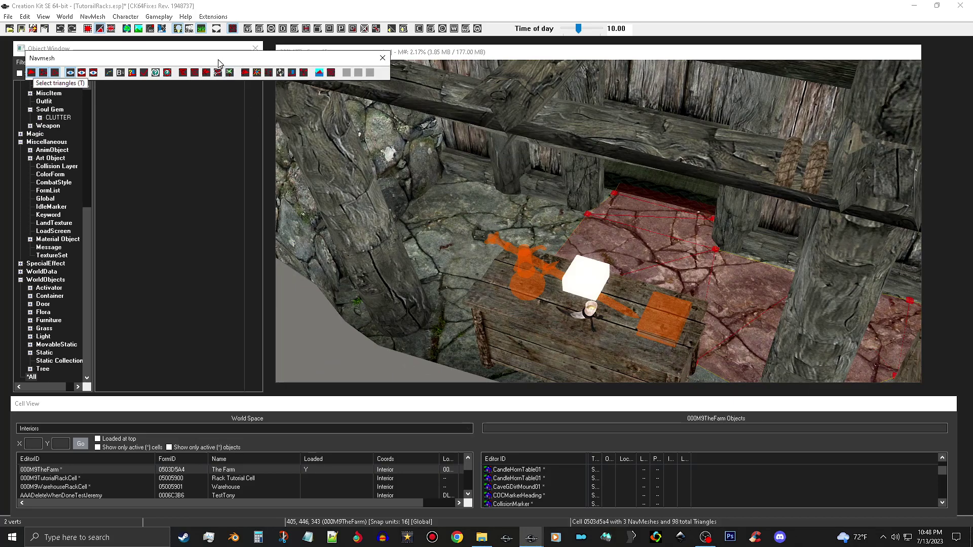
left_click(133, 74)
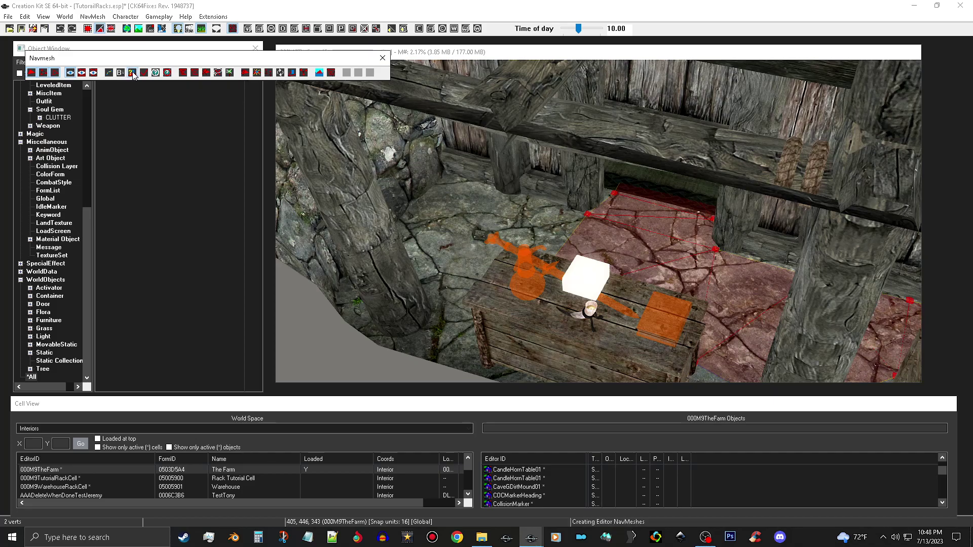
middle_click_drag(681, 283, 617, 260)
scroll(616, 259, "up", 10)
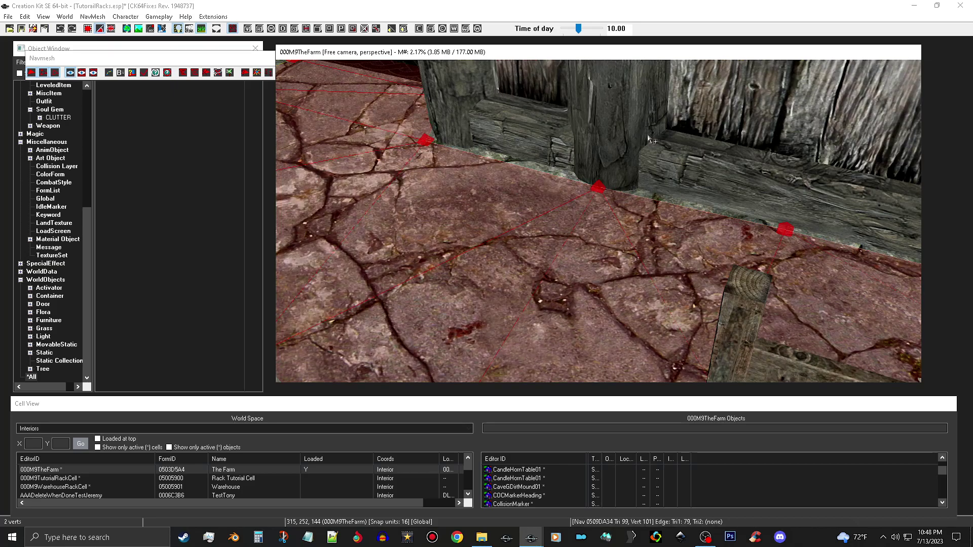
scroll(657, 205, "down", 5)
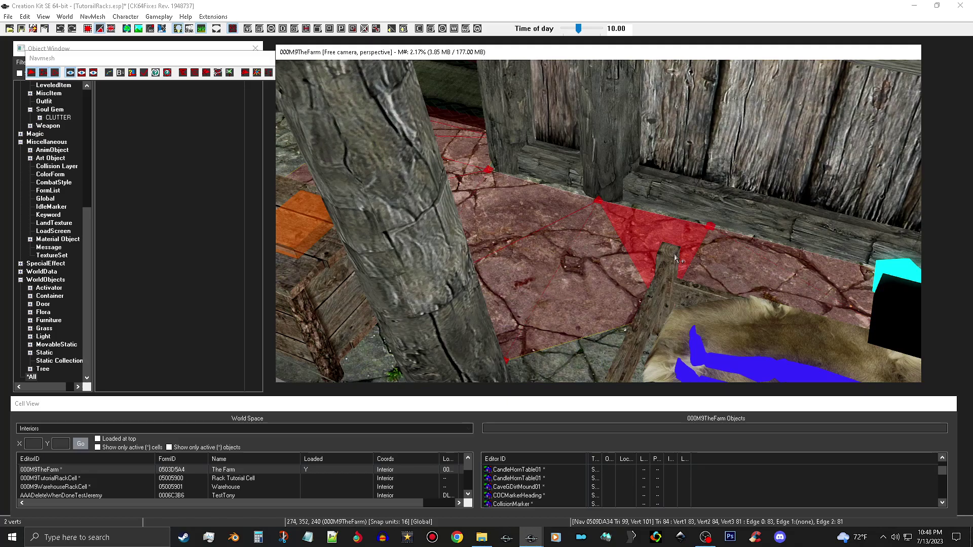
middle_click_drag(631, 276, 638, 280)
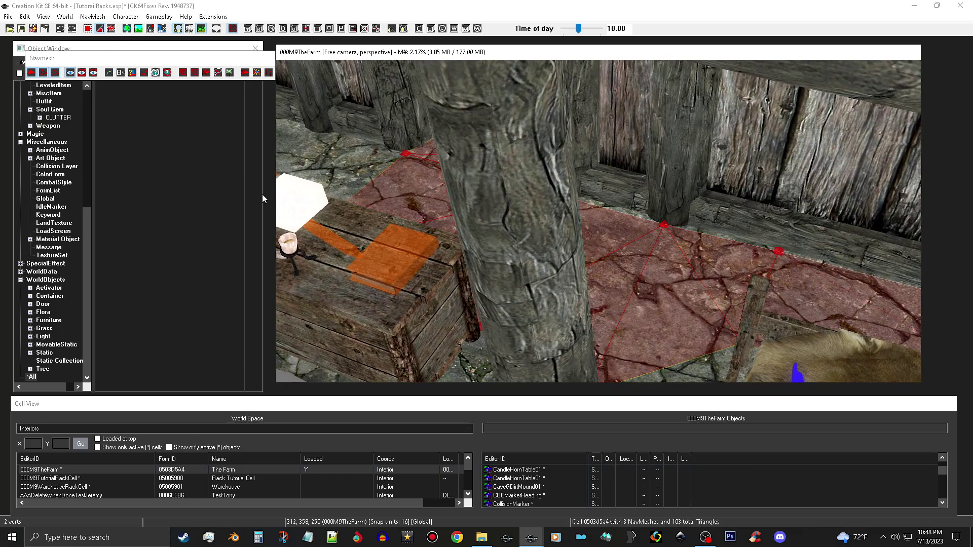
Finalize the cell's navmesh and save the plugin
left_click(144, 75)
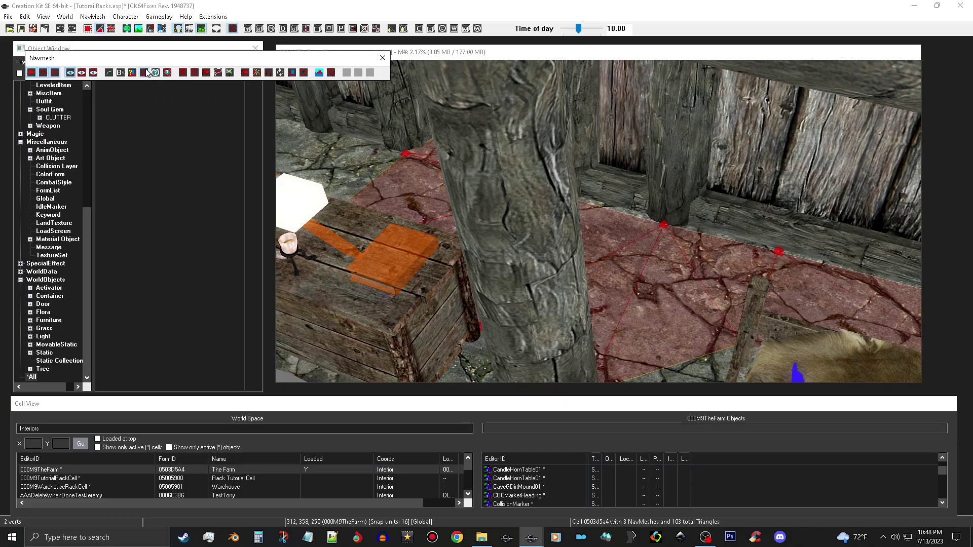
left_click(145, 74)
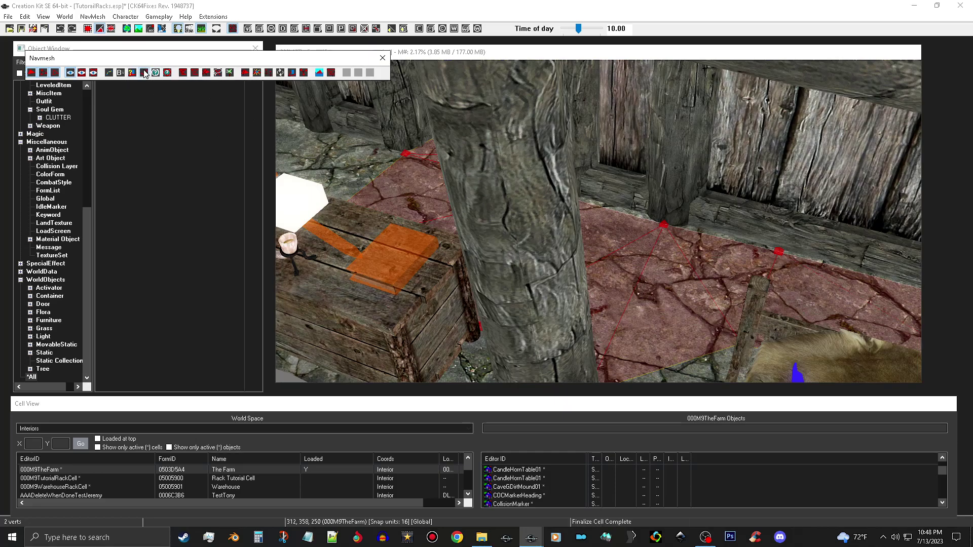
left_click(21, 30)
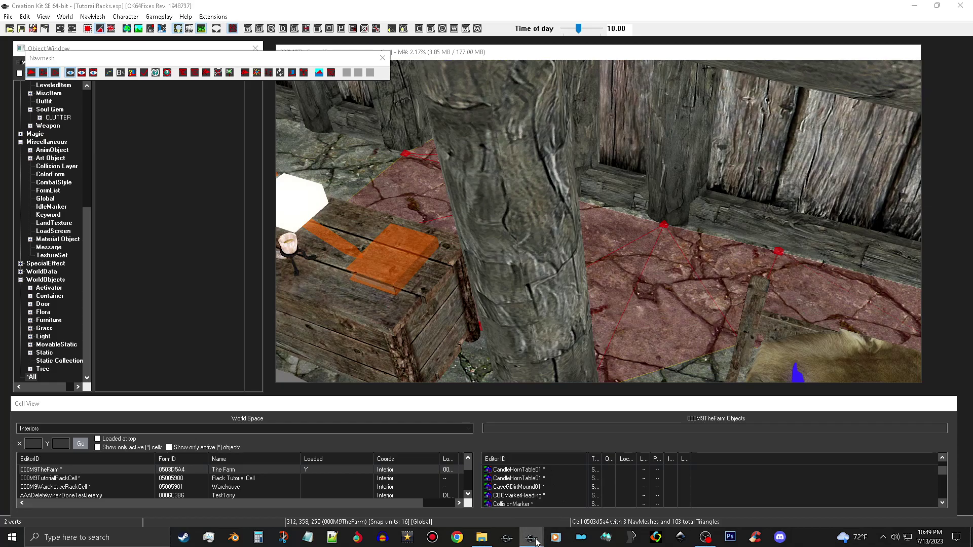
Review the Log window's save entries and warnings for navmesh problems, and minimize the log
mouse_move(530, 539)
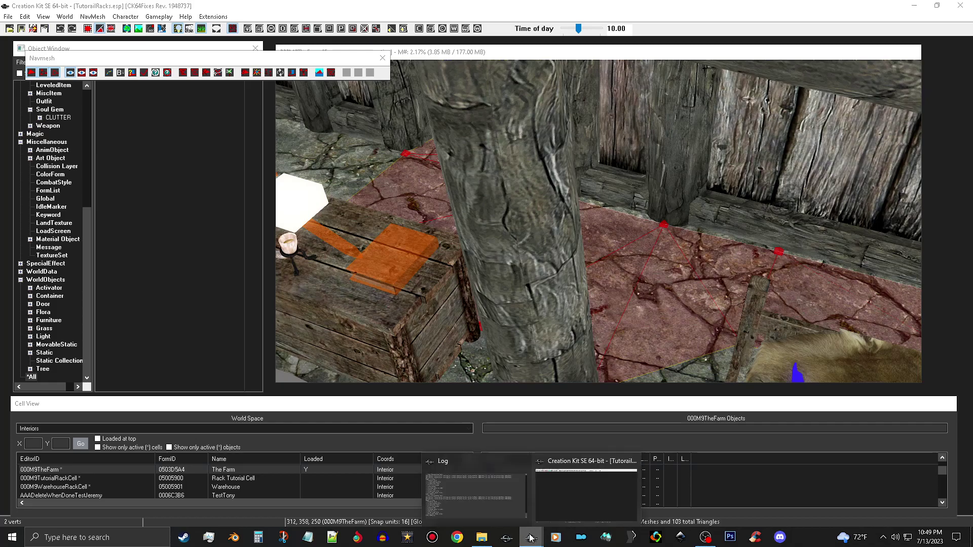
left_click(490, 503)
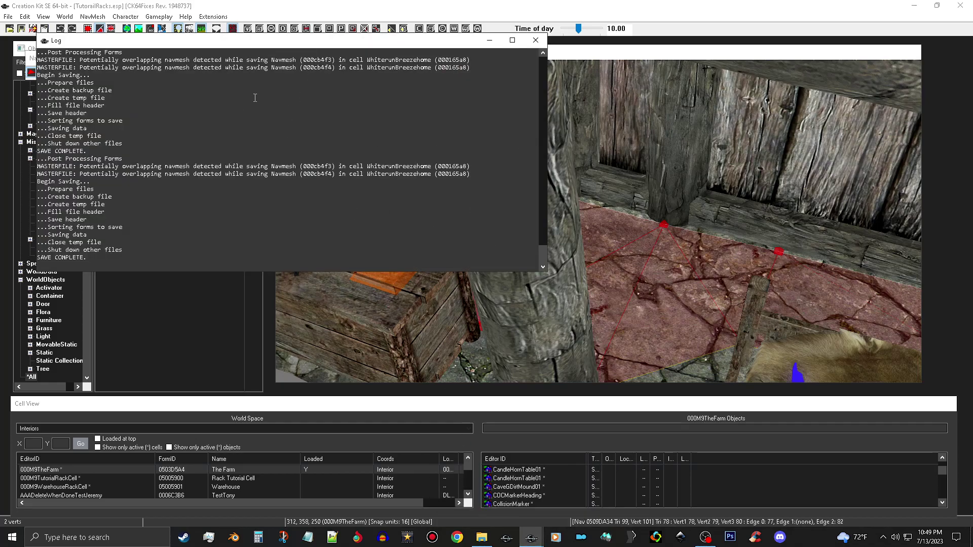
scroll(313, 206, "down", 1)
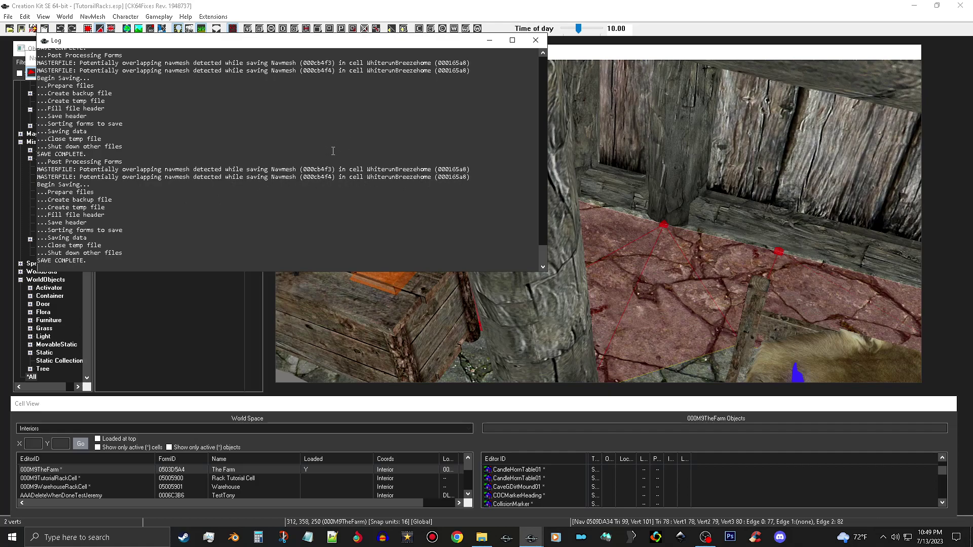
scroll(333, 151, "up", 1)
scroll(333, 151, "up", 7)
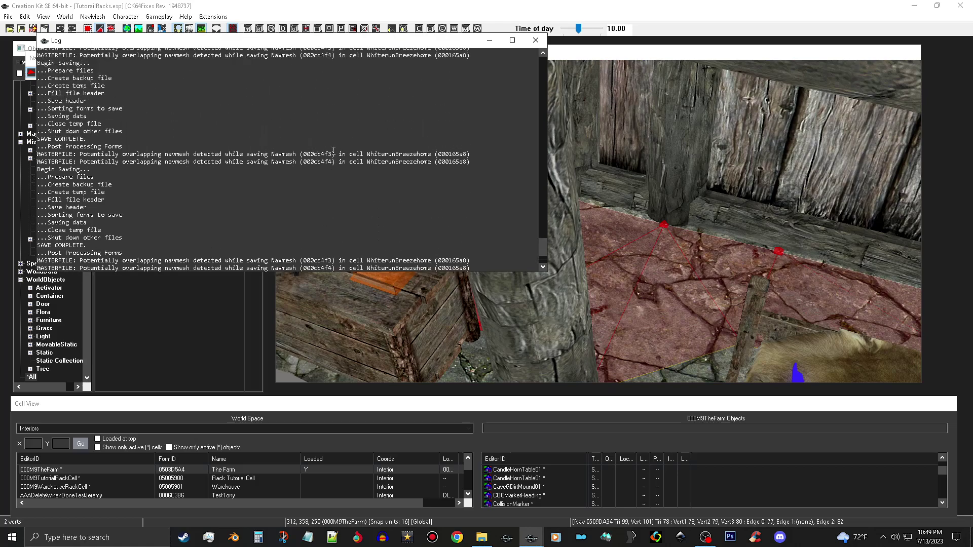
scroll(333, 151, "up", 5)
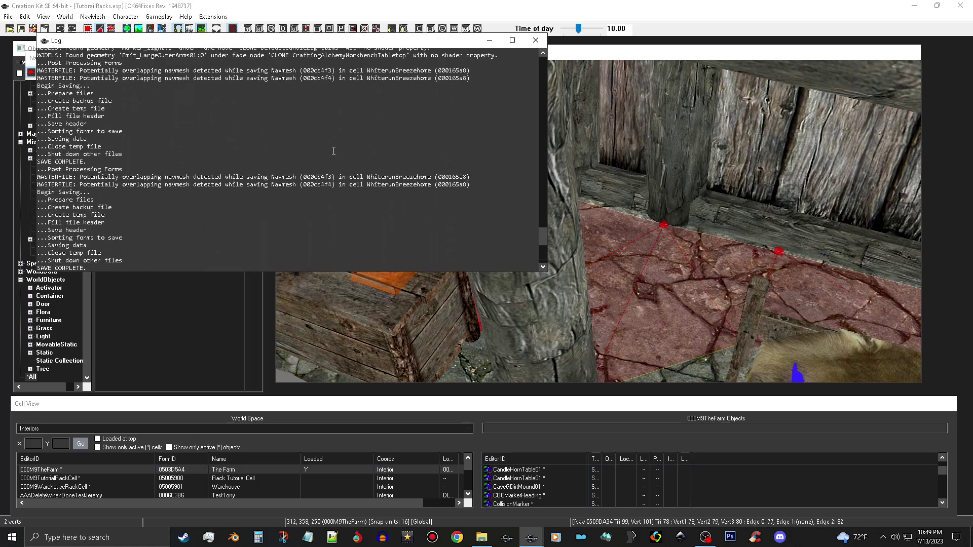
scroll(334, 183, "up", 1)
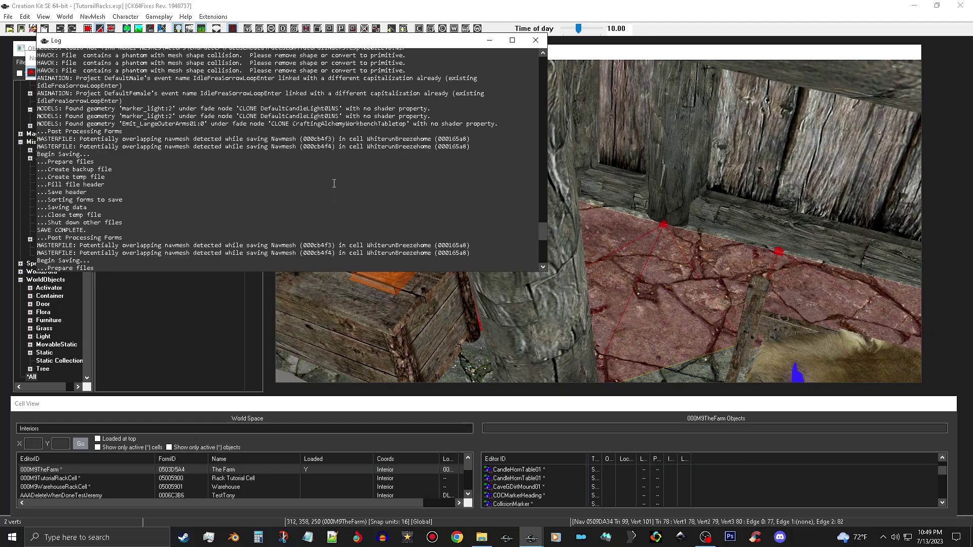
scroll(336, 199, "up", 1)
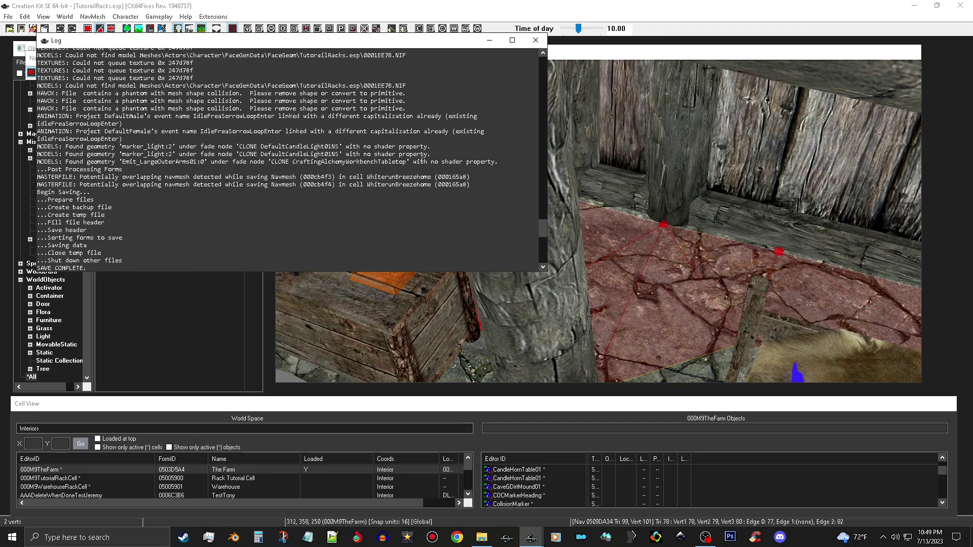
scroll(422, 159, "up", 1)
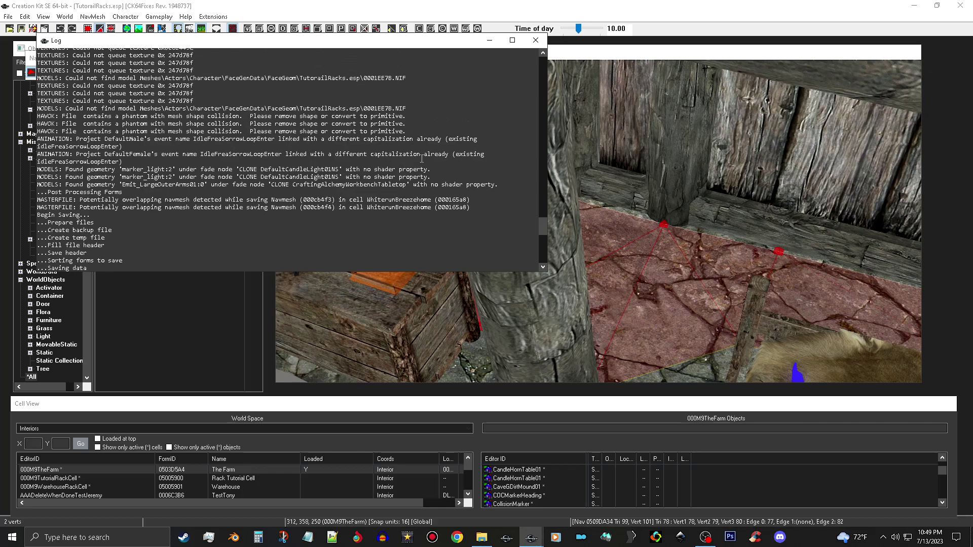
scroll(422, 158, "up", 1)
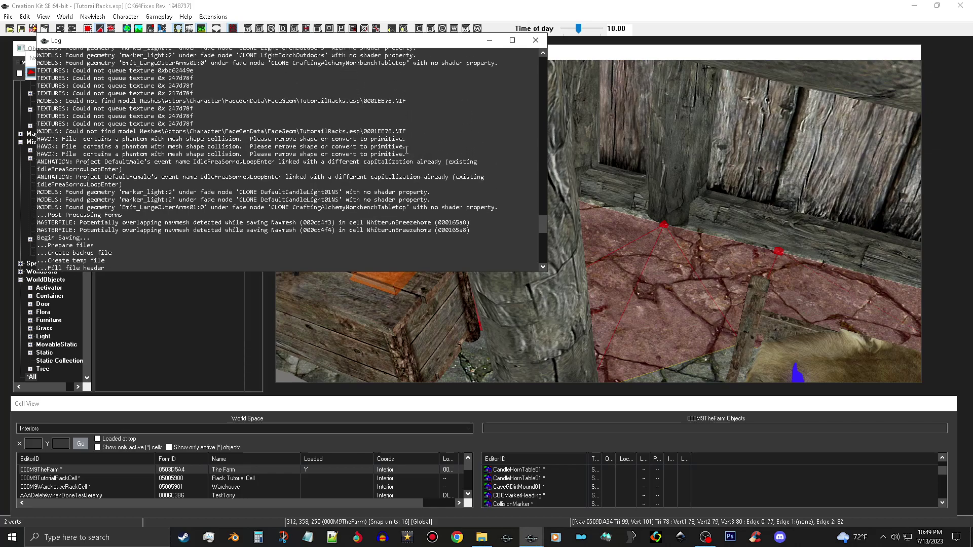
scroll(423, 143, "up", 1)
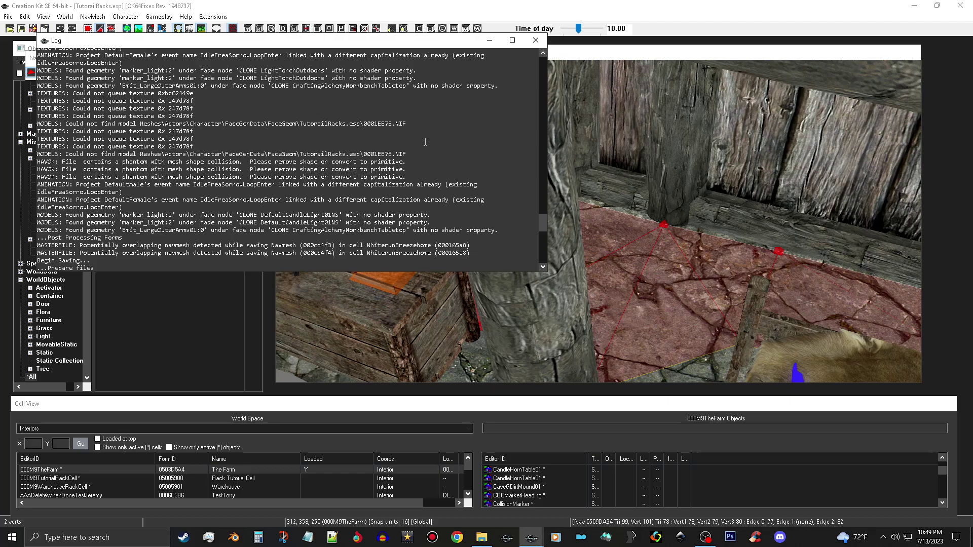
scroll(425, 142, "up", 2)
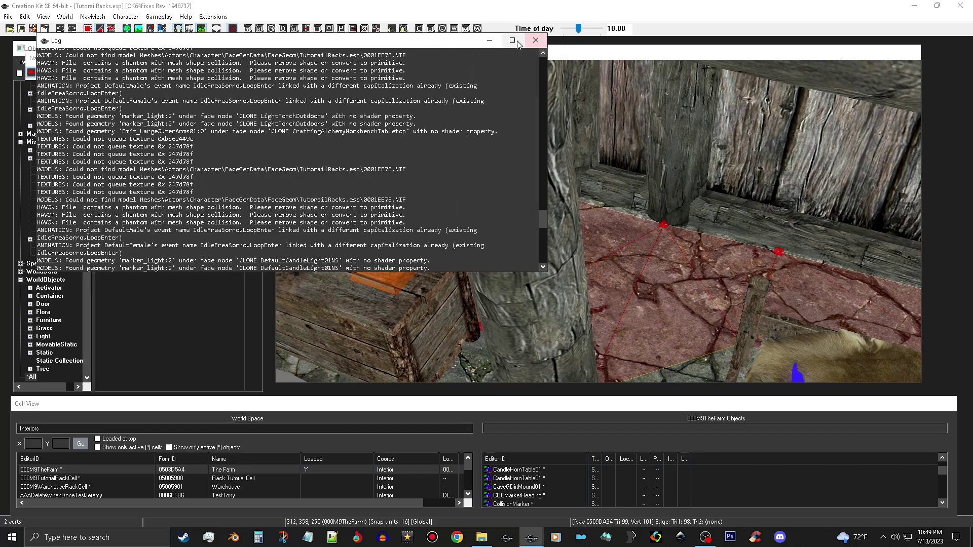
left_click(490, 40)
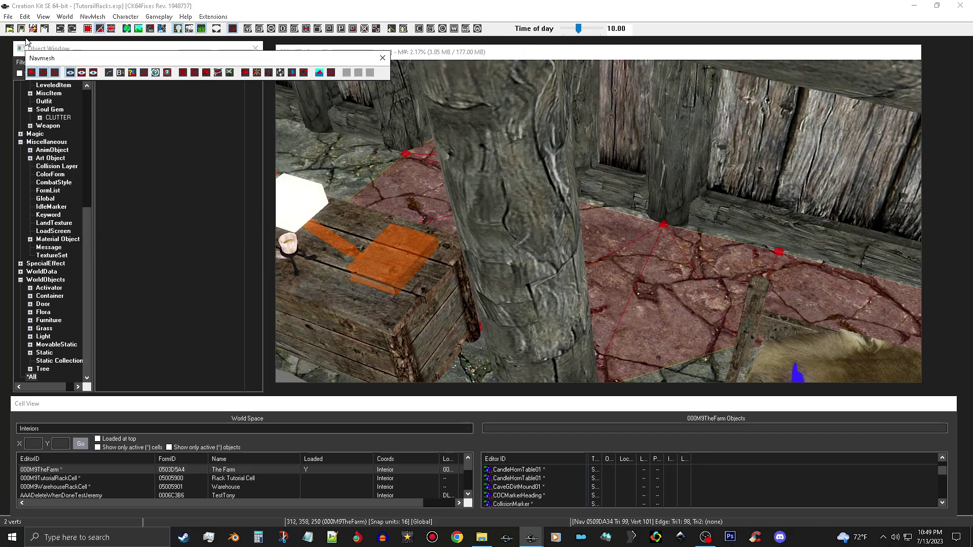
Leave navmesh editing for the farm cell and save the plugin again
left_click(383, 58)
left_click(560, 53)
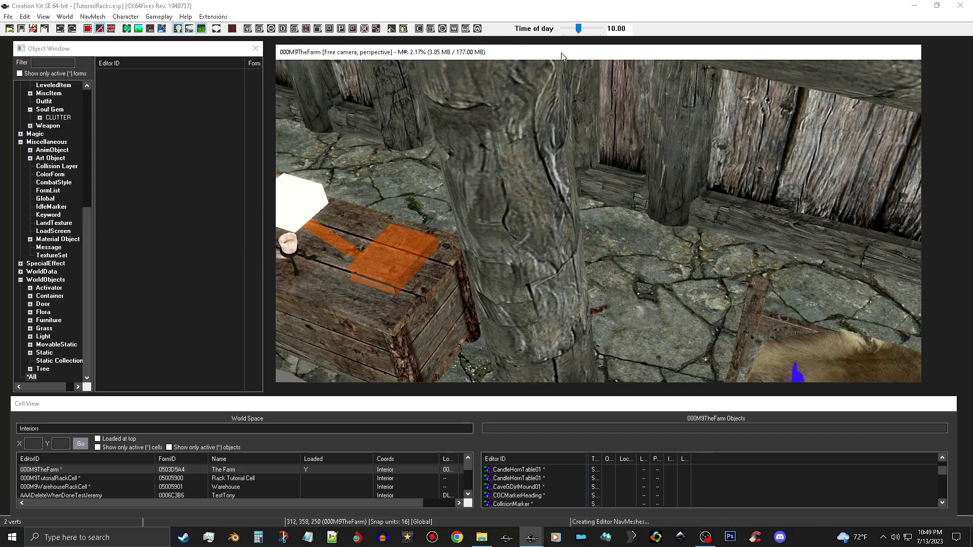
left_click(21, 29)
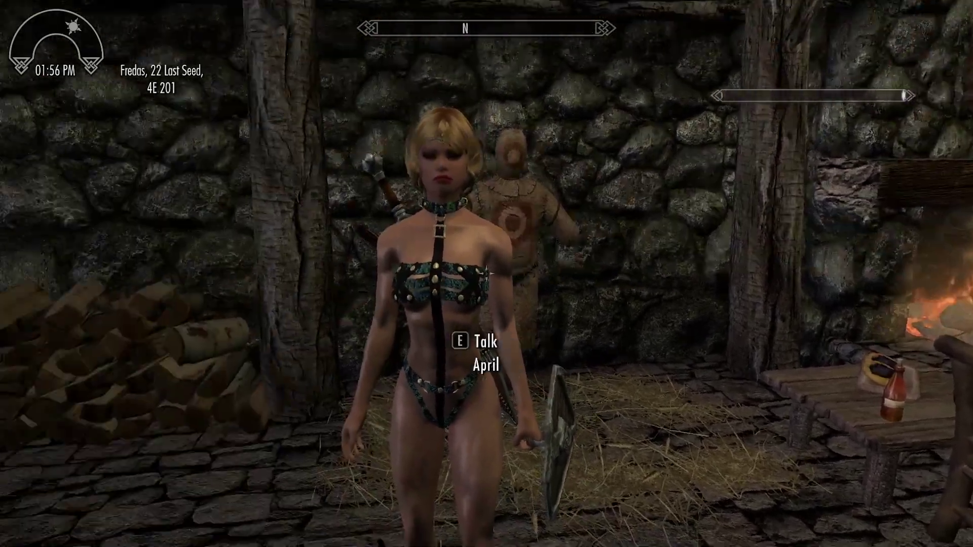
key("e")
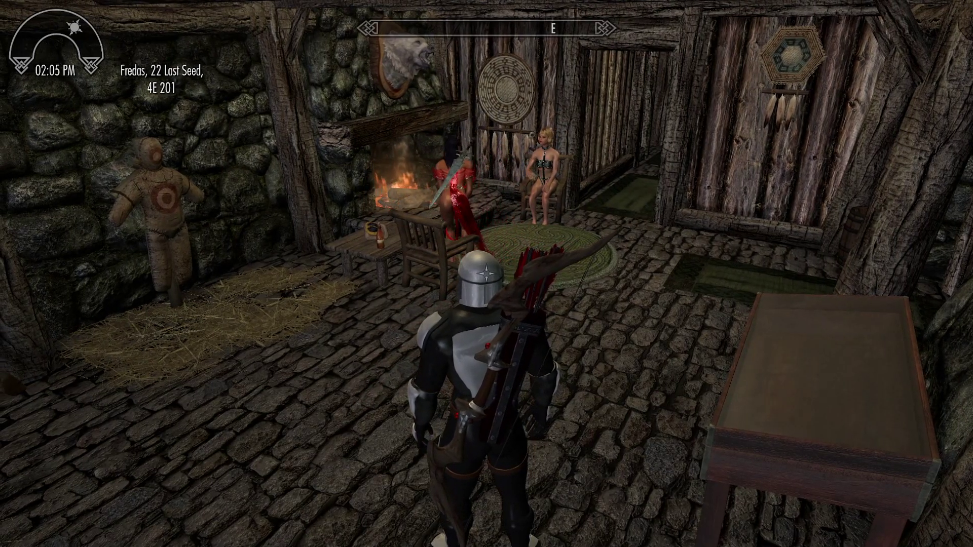
key("f")
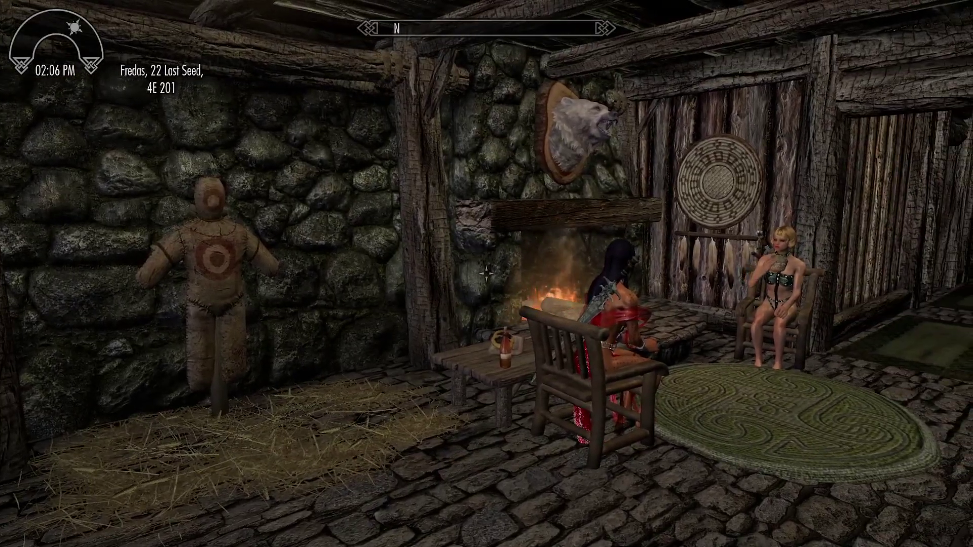